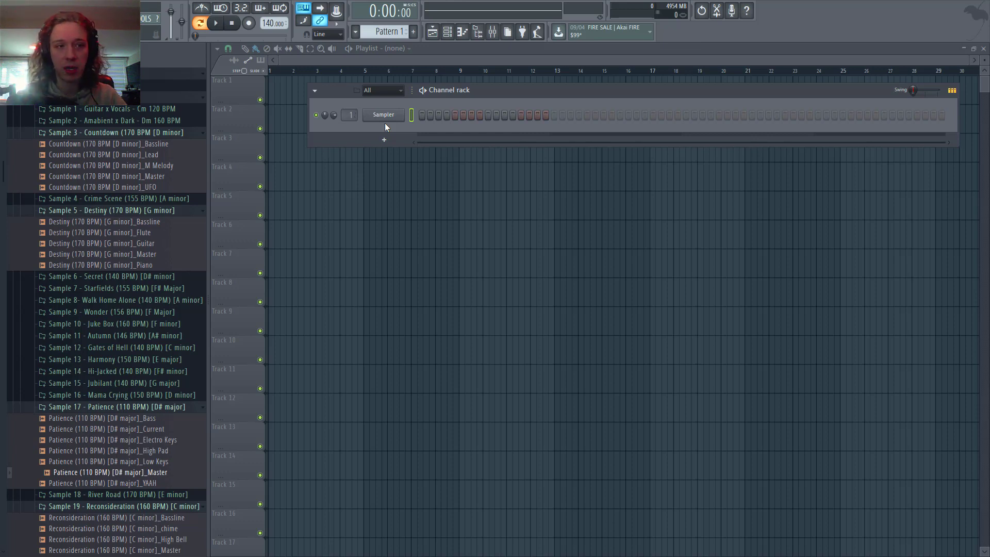
# - Add a Piano V2 [64bit] channel to the channel rack and open its piano roll
pyautogui.rightClick(396, 118)
pyautogui.moveTo(456, 186)
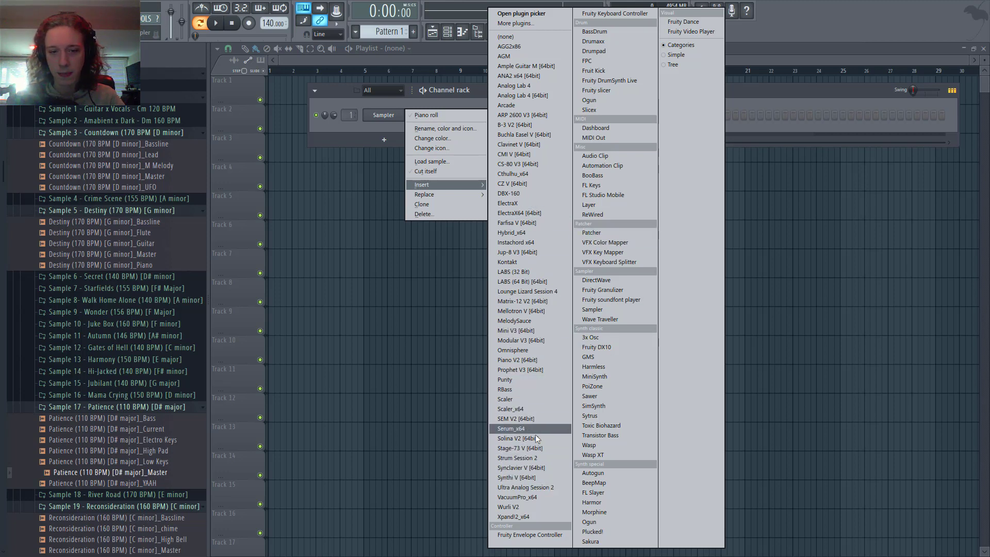
pyautogui.click(527, 359)
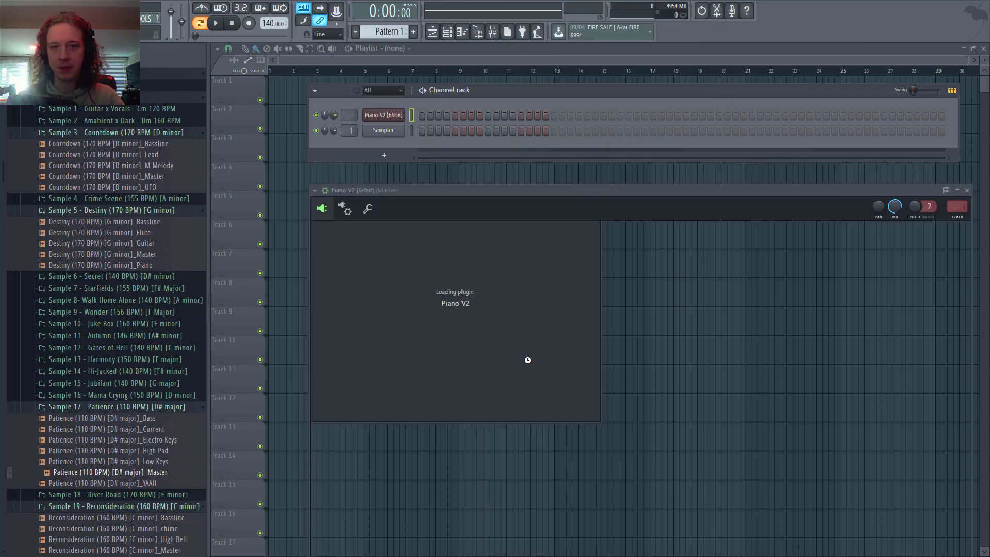
pyautogui.press('F7')
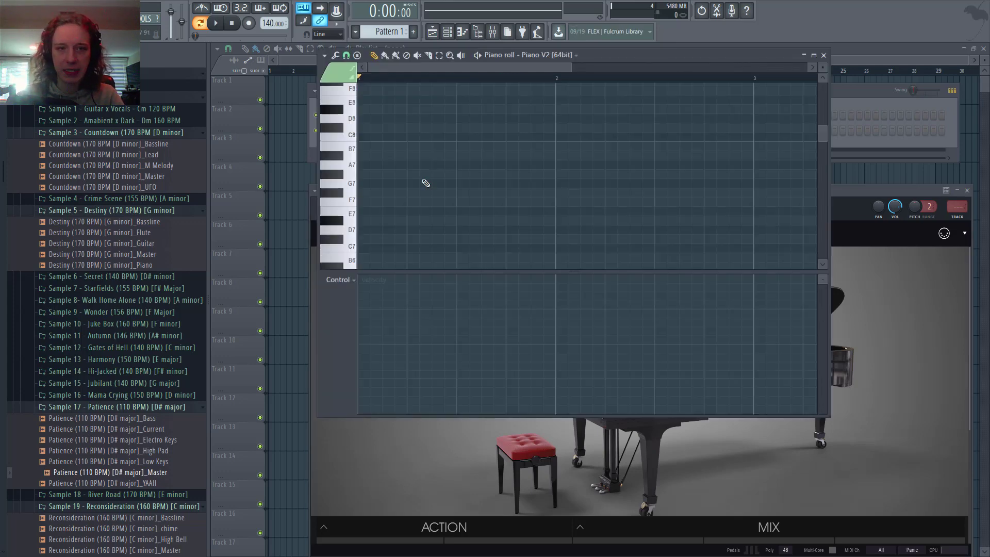
pyautogui.click(478, 33)
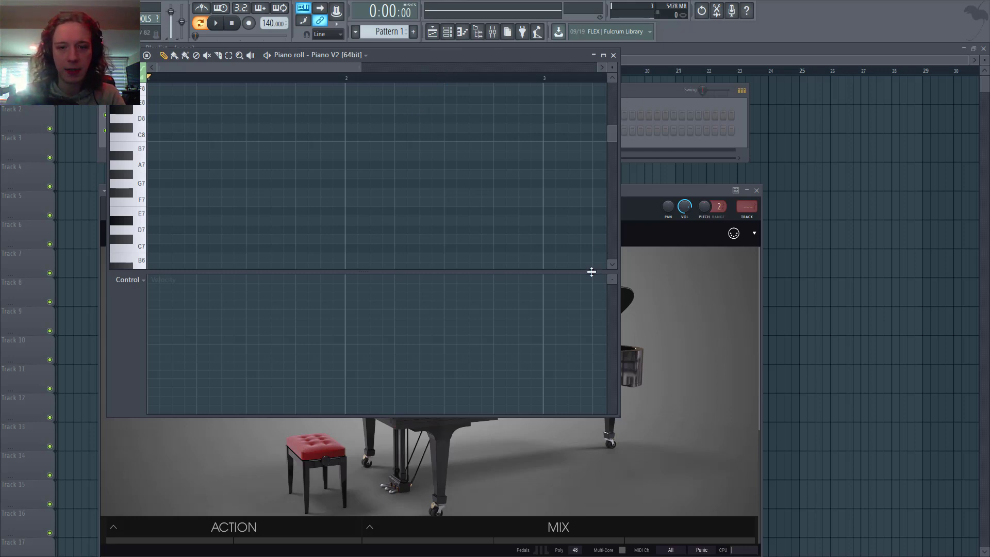
# - Set the root note of the piano roll's scale highlighting to D
pyautogui.click(146, 55)
pyautogui.moveTo(143, 118)
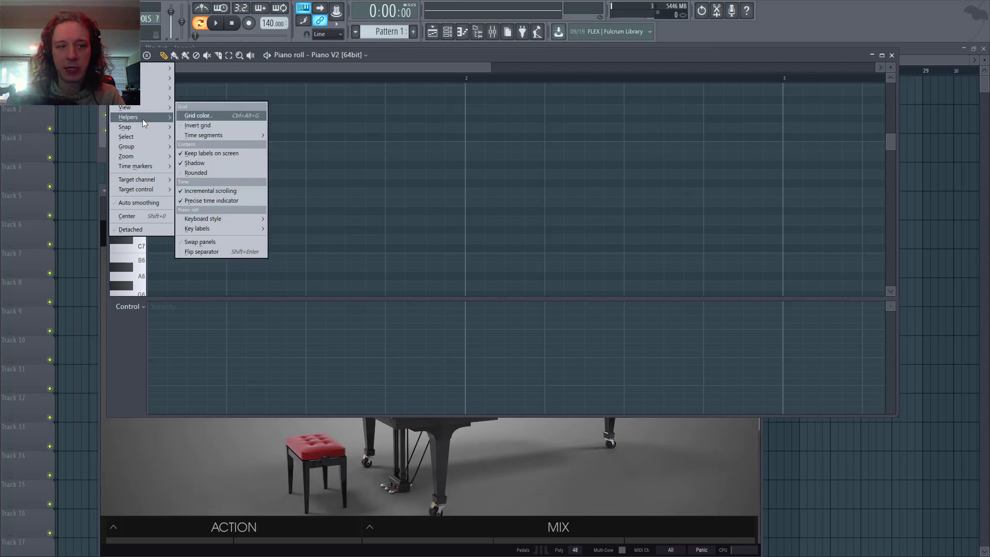
pyautogui.moveTo(202, 125)
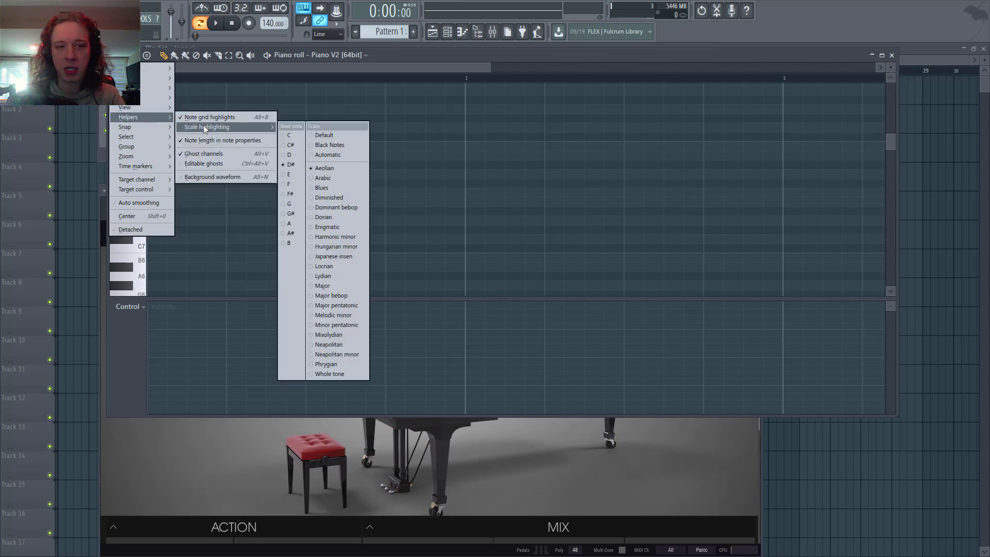
pyautogui.click(297, 155)
# - Enlarge the piano roll and place a three-beat D6 note at the start of bar 1
pyautogui.scroll(-3, 301, 162)
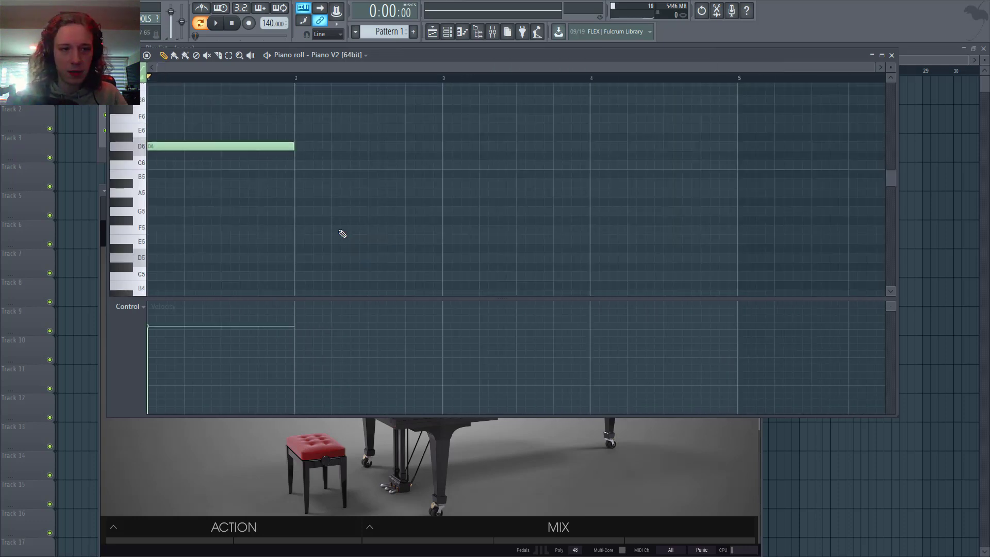
pyautogui.moveTo(169, 416); pyautogui.dragTo(169, 471)
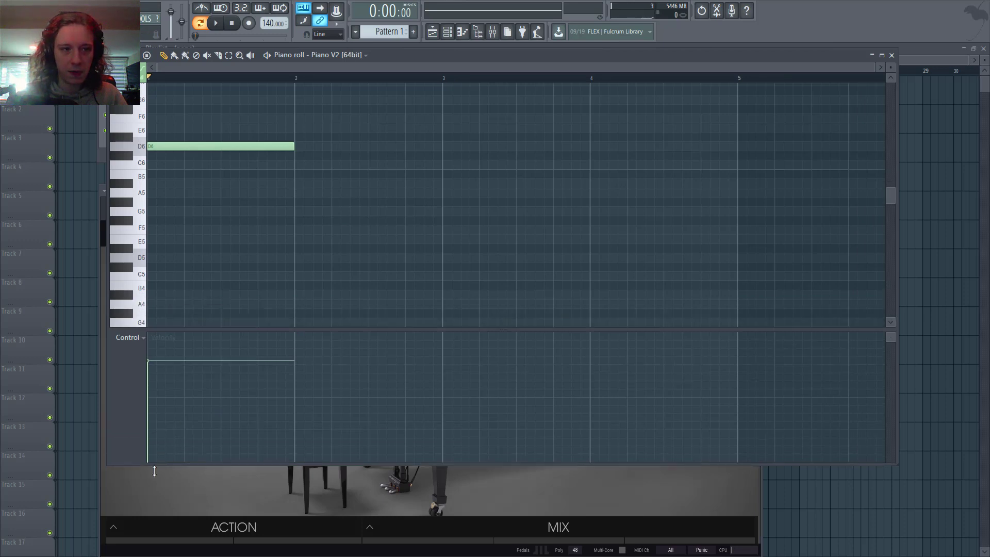
pyautogui.scroll(2, 312, 211)
pyautogui.press('space')
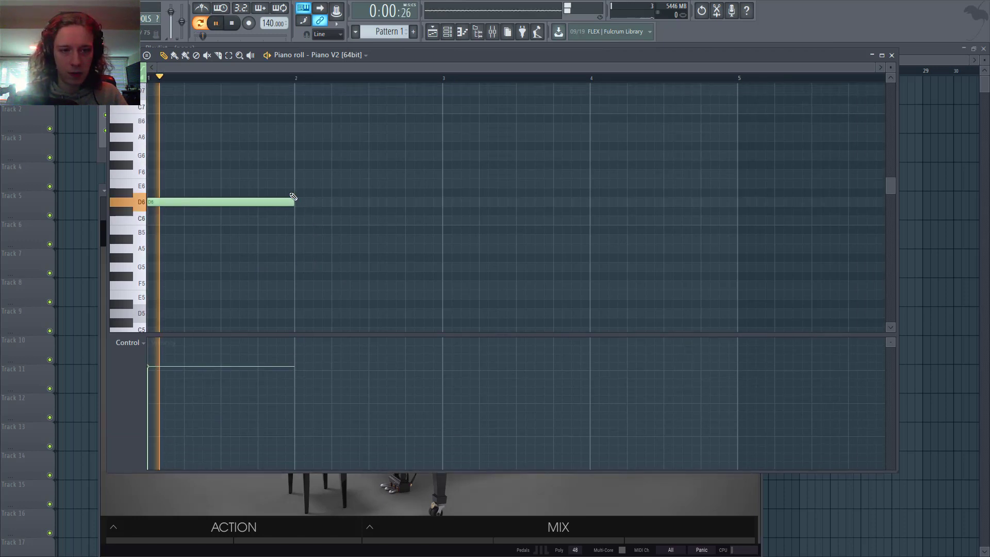
pyautogui.press('space')
pyautogui.click(308, 174)
pyautogui.moveTo(297, 201); pyautogui.dragTo(258, 202)
pyautogui.rightClick(314, 174)
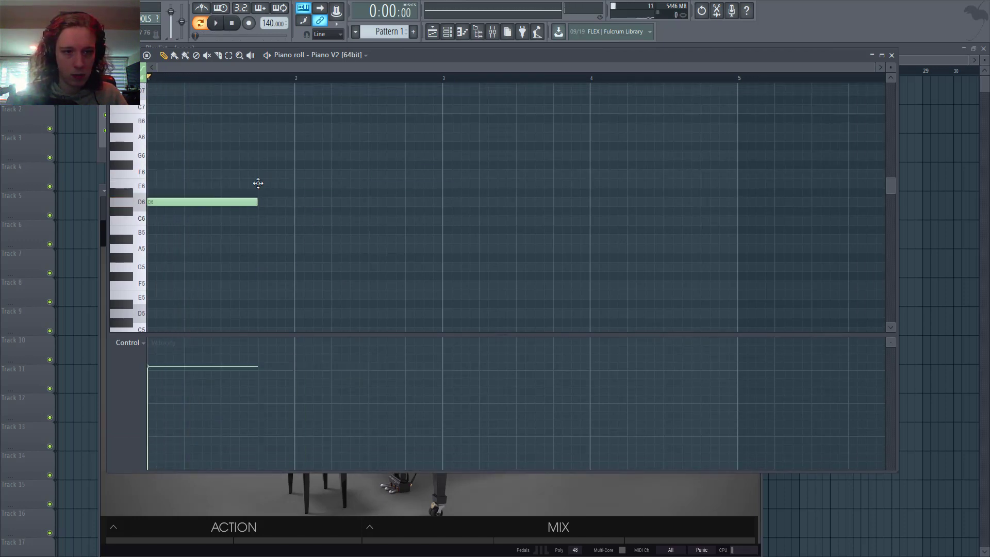
# - Add a one-beat F6 at the end of bar 1, and repeat bar 1 in bar 2 with its last note lowered to E6
pyautogui.click(260, 174)
pyautogui.moveTo(366, 173)
pyautogui.mouseDown()
pyautogui.moveTo(340, 174)
pyautogui.moveTo(293, 199)
pyautogui.mouseUp()
pyautogui.hotkey('ctrl', 'b')
pyautogui.moveTo(407, 174); pyautogui.dragTo(406, 187)
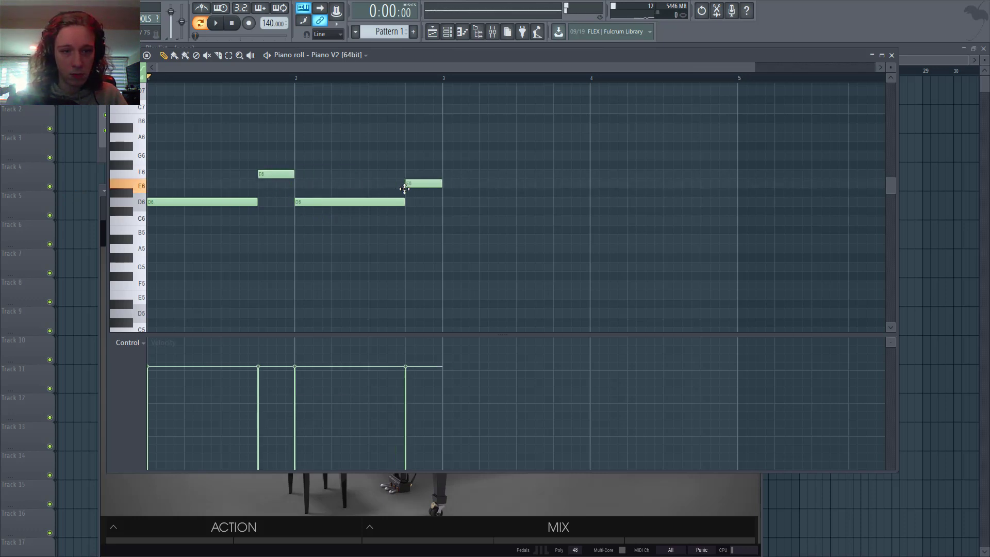
# - Fill bar 3 with a three-beat A5 and one-beat F6, and bar 4 with a three-beat A#5 and one-beat E6
pyautogui.click(304, 201)
pyautogui.moveTo(443, 239); pyautogui.dragTo(444, 248)
pyautogui.moveTo(440, 183); pyautogui.dragTo(514, 184)
pyautogui.press('space')
pyautogui.rightClick(455, 183)
pyautogui.click(425, 183)
pyautogui.click(555, 203)
pyautogui.scroll(-1, 553, 207)
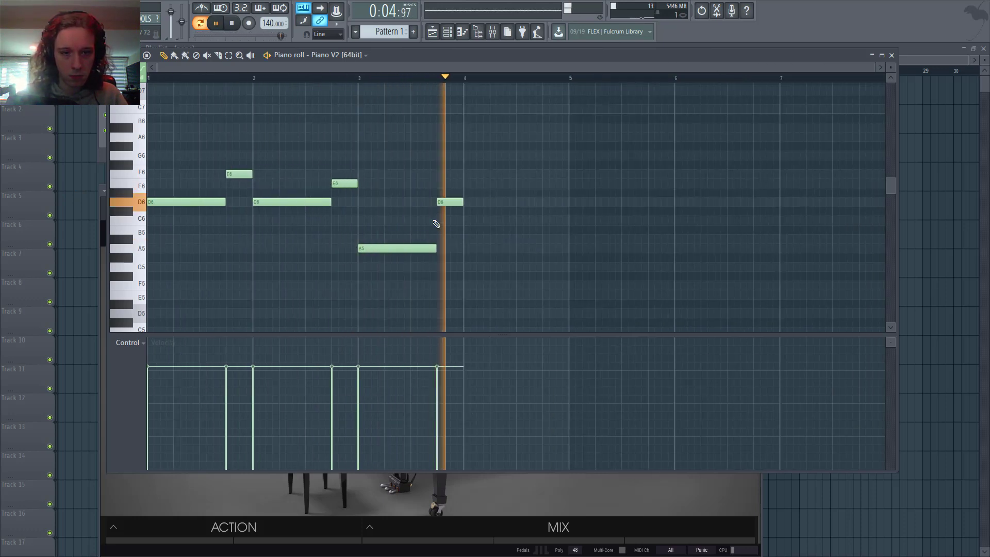
pyautogui.press('space')
pyautogui.moveTo(443, 202); pyautogui.dragTo(443, 174)
pyautogui.click(461, 237)
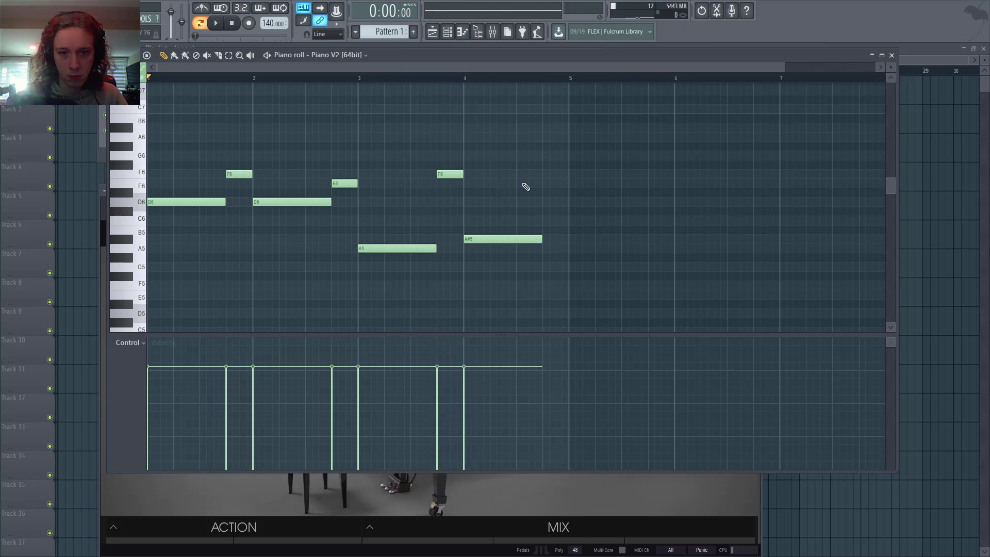
pyautogui.click(552, 183)
# - Transpose the whole four-bar melody down one octave and play it back
pyautogui.hotkey('ctrl', 'Down')
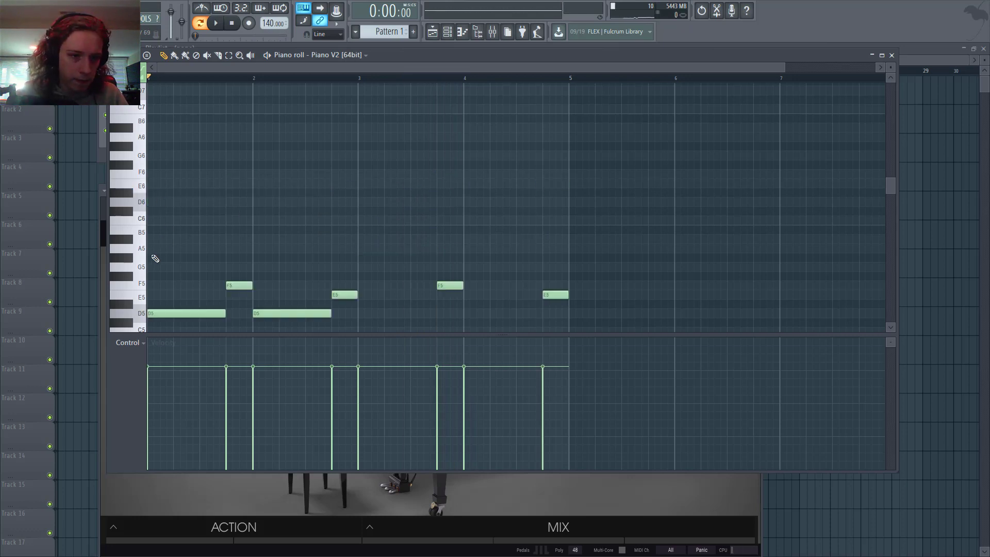
pyautogui.keyDown('ctrl'); pyautogui.scroll(3, 155, 258); pyautogui.keyUp('ctrl')
pyautogui.scroll(-4, 278, 150)
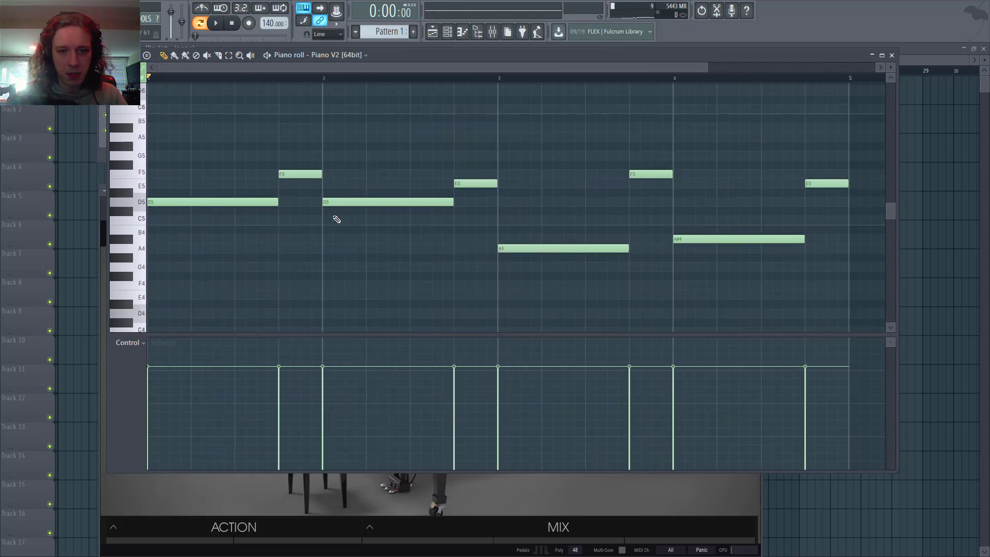
pyautogui.keyDown('ctrl'); pyautogui.scroll(-2, 336, 219); pyautogui.keyUp('ctrl')
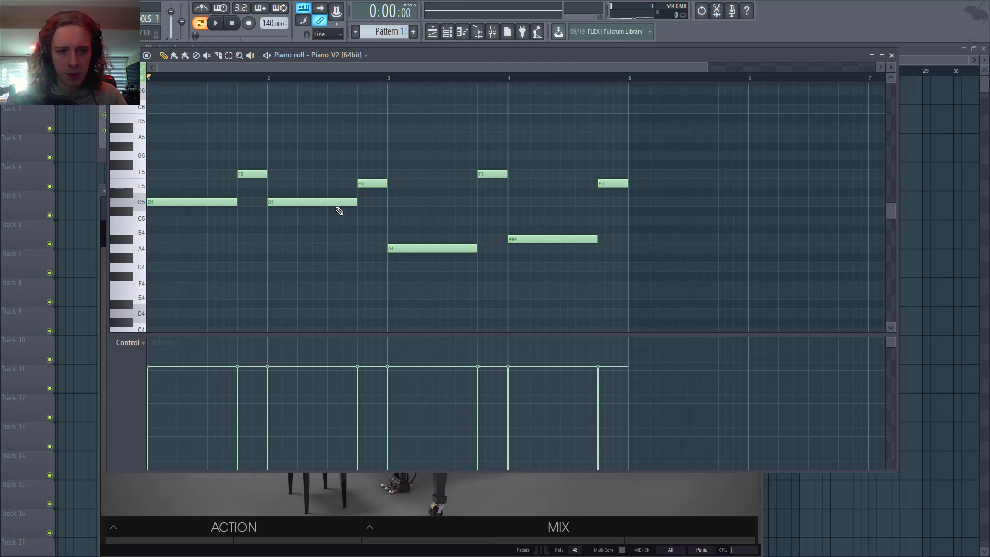
pyautogui.scroll(3, 337, 208)
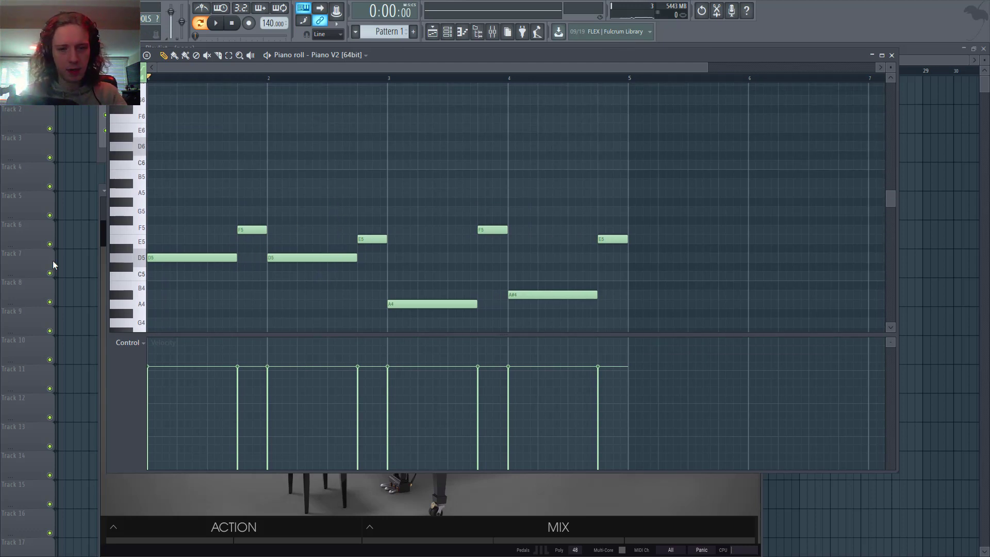
pyautogui.press('space')
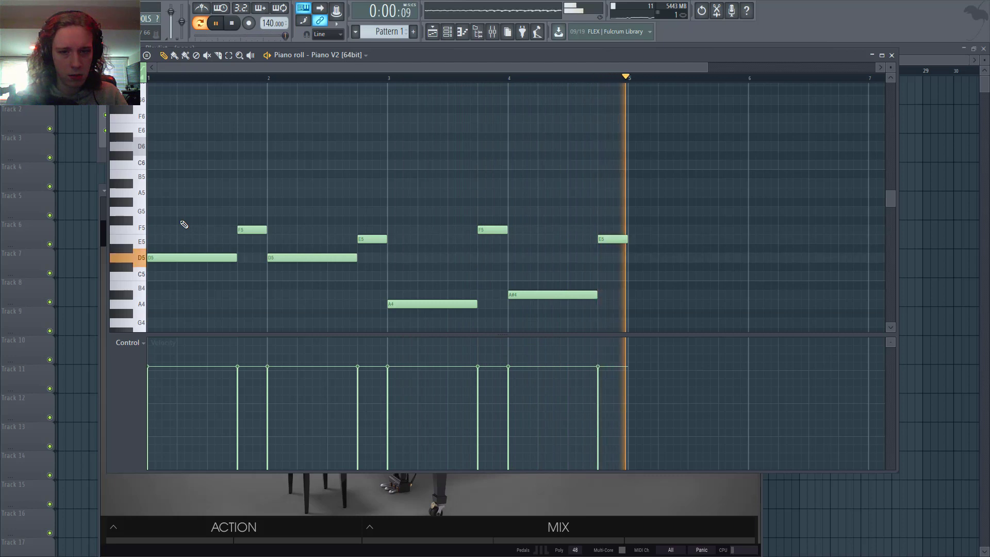
pyautogui.press('space')
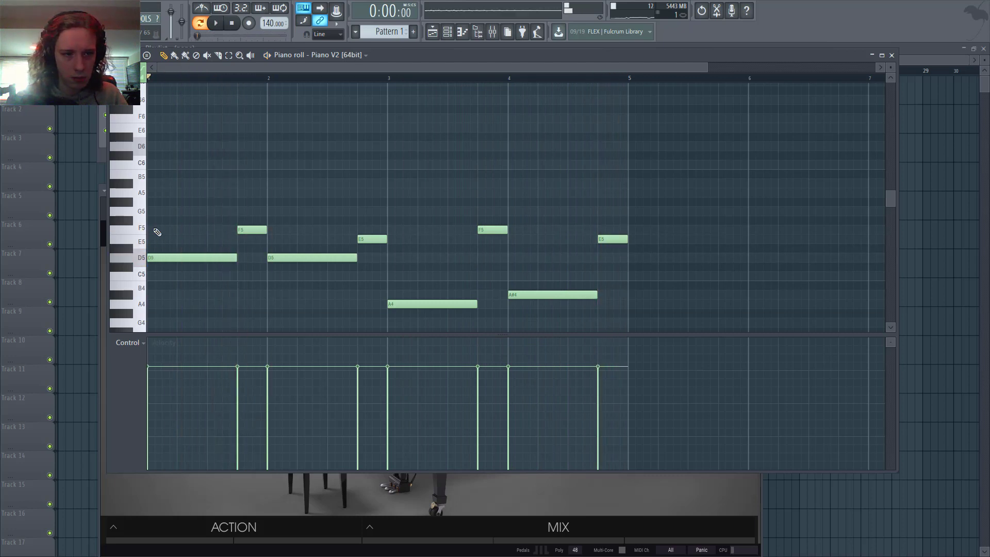
# - Add a G5 note about one and a half beats long just after the start of bar 1
pyautogui.click(156, 230)
pyautogui.scroll(3, 157, 249)
pyautogui.rightClick(242, 229)
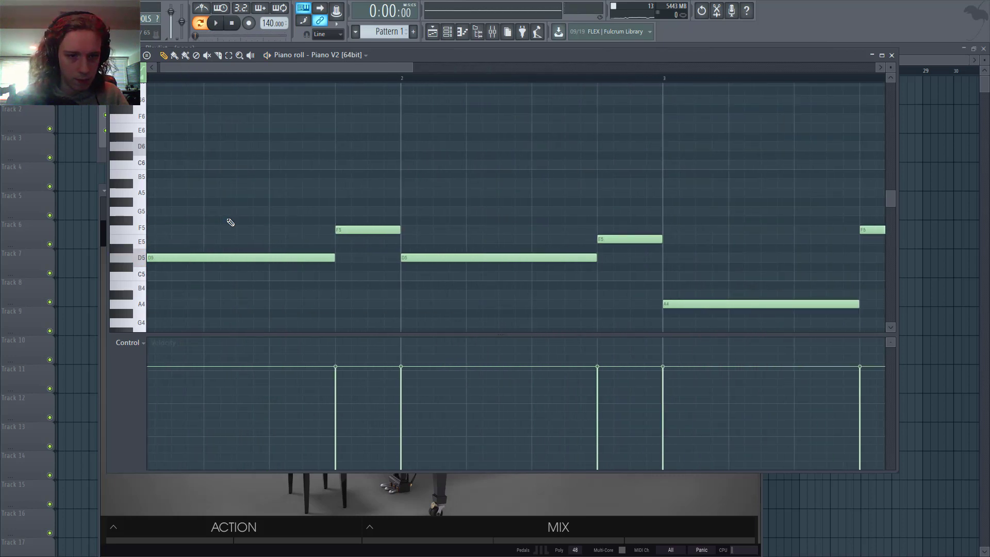
pyautogui.click(161, 211)
pyautogui.moveTo(349, 211); pyautogui.dragTo(211, 212)
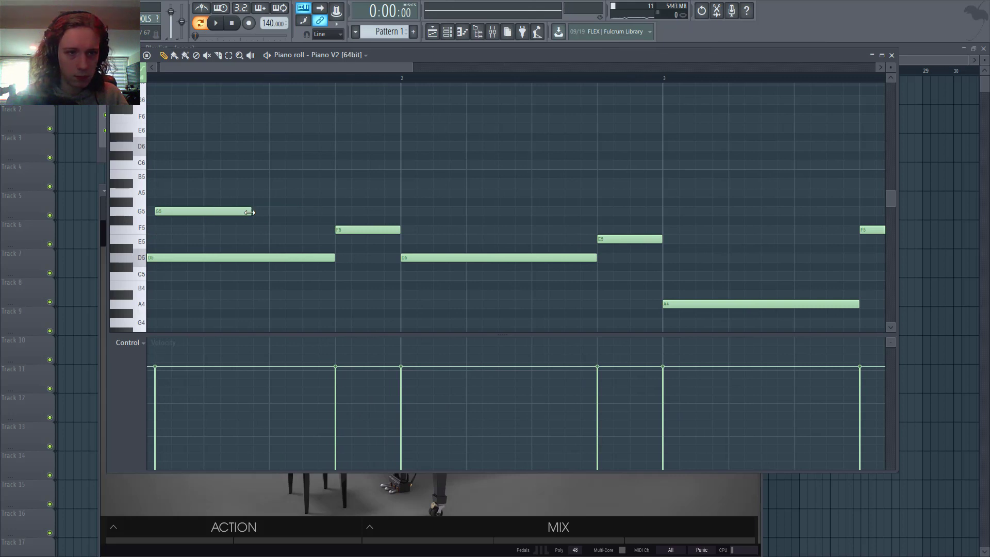
# - Set the project tempo to 125 BPM
pyautogui.rightClick(266, 21)
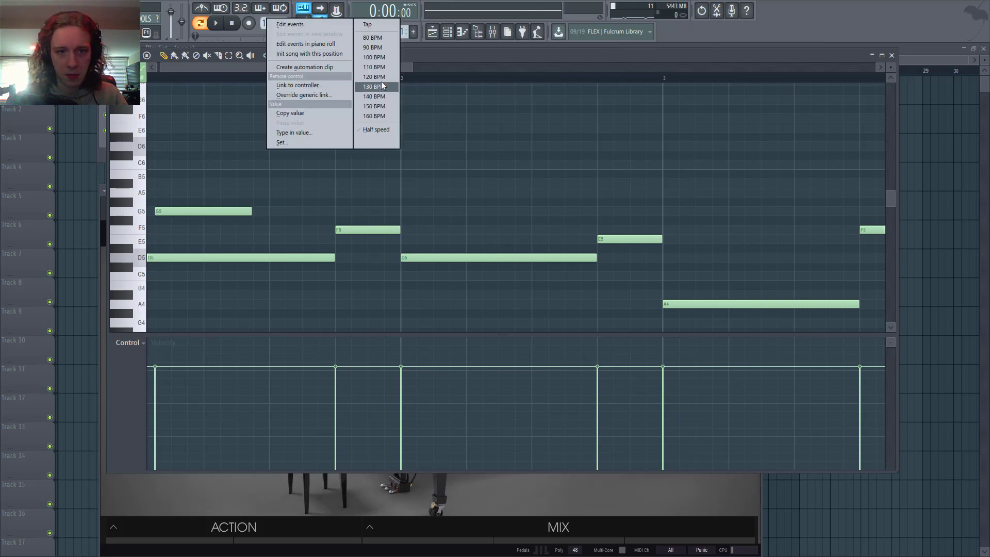
pyautogui.click(383, 82)
pyautogui.rightClick(263, 24)
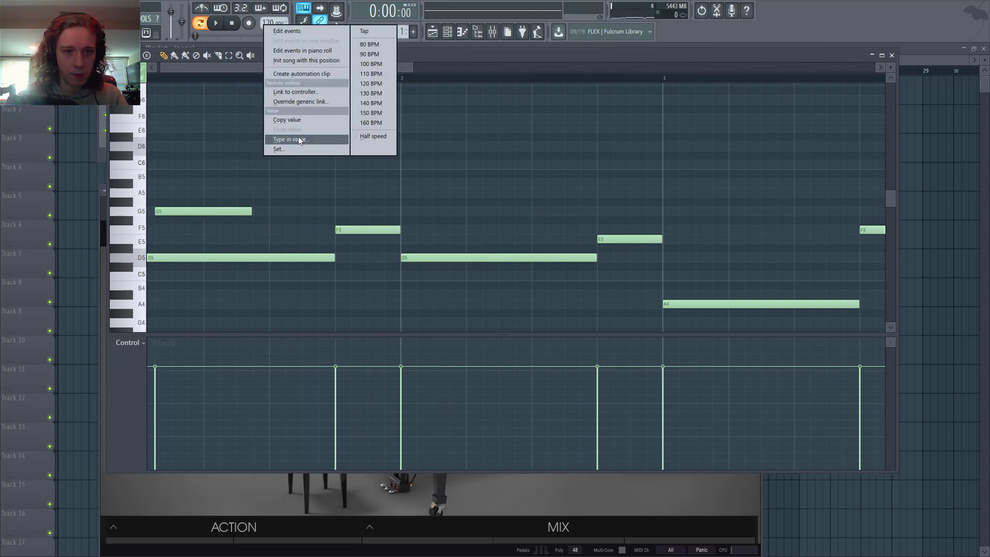
pyautogui.click(298, 136)
pyautogui.write('120')
pyautogui.press('Return')
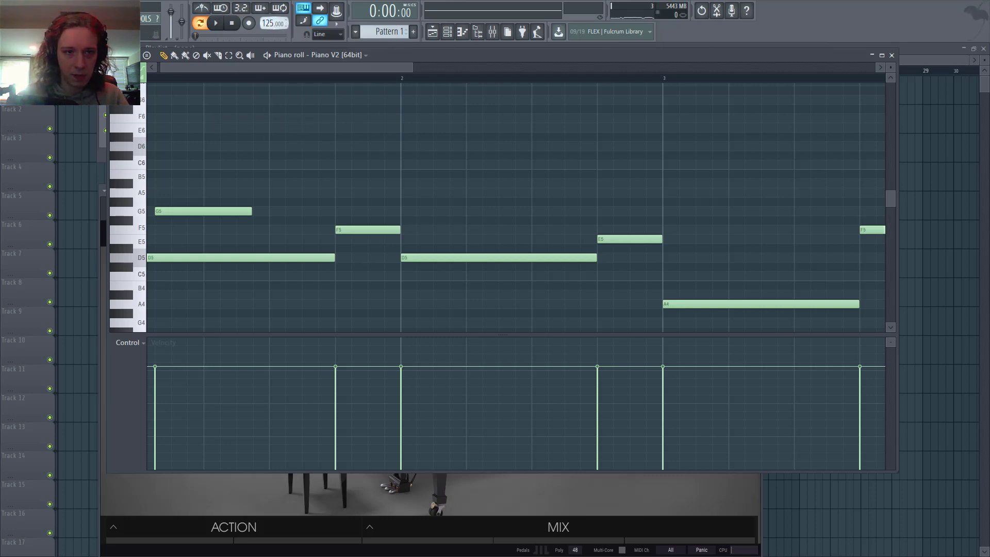
# - Set a finer grid snap and move the G5 note to half a step after the start of bar 1
pyautogui.scroll(-3, 217, 142)
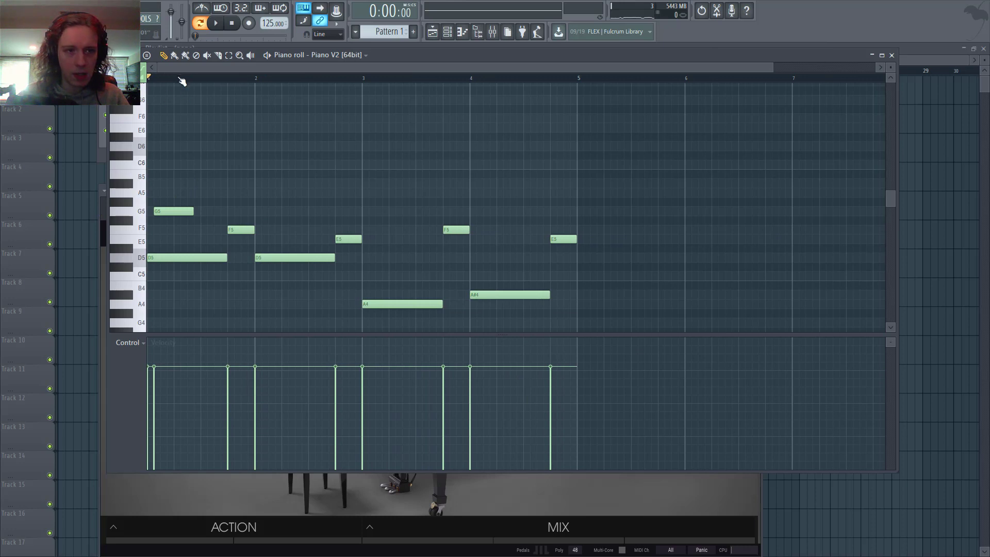
pyautogui.scroll(4, 153, 122)
pyautogui.scroll(3, 170, 96)
pyautogui.scroll(-4, 174, 140)
pyautogui.press('space')
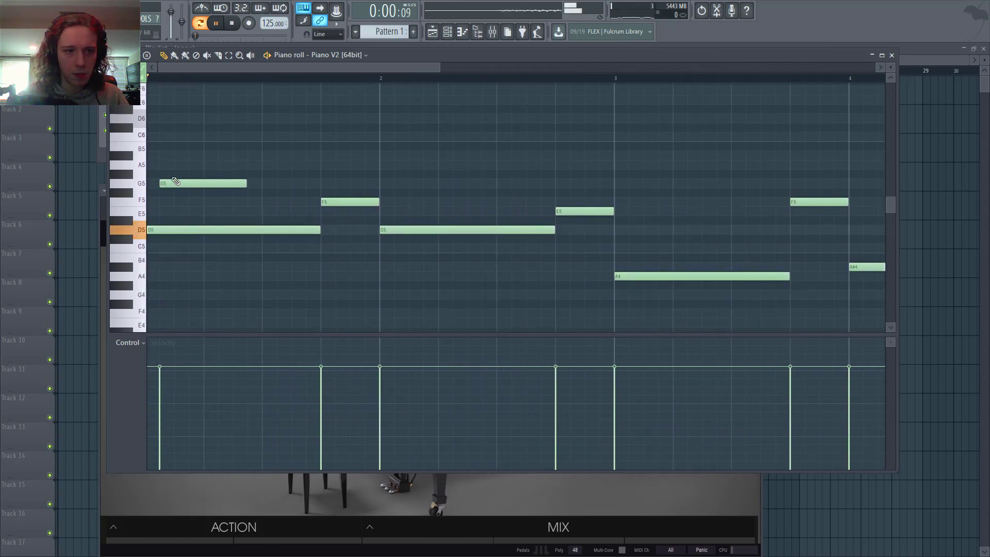
pyautogui.press('space')
pyautogui.moveTo(162, 180)
pyautogui.mouseDown()
pyautogui.moveTo(179, 181)
pyautogui.moveTo(166, 181)
pyautogui.mouseUp()
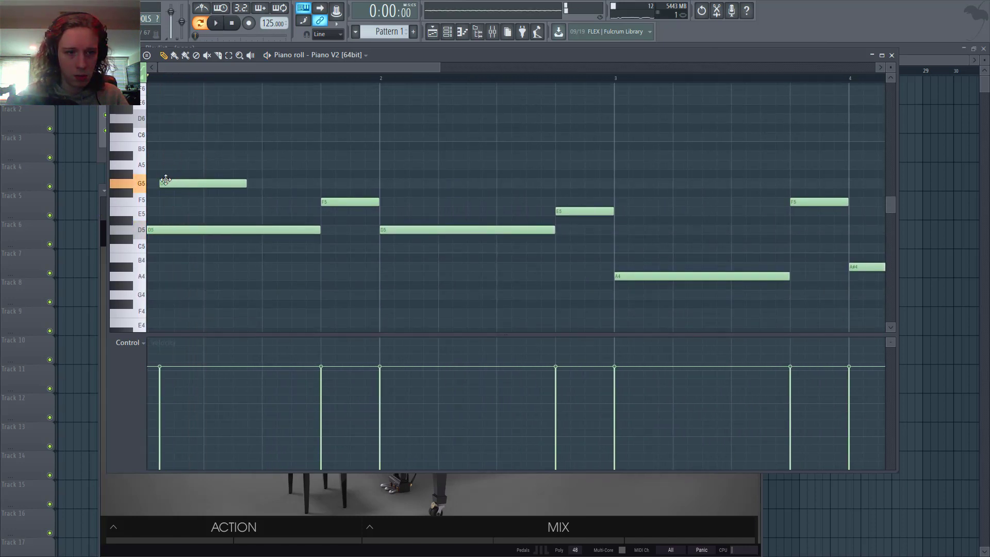
pyautogui.click(143, 60)
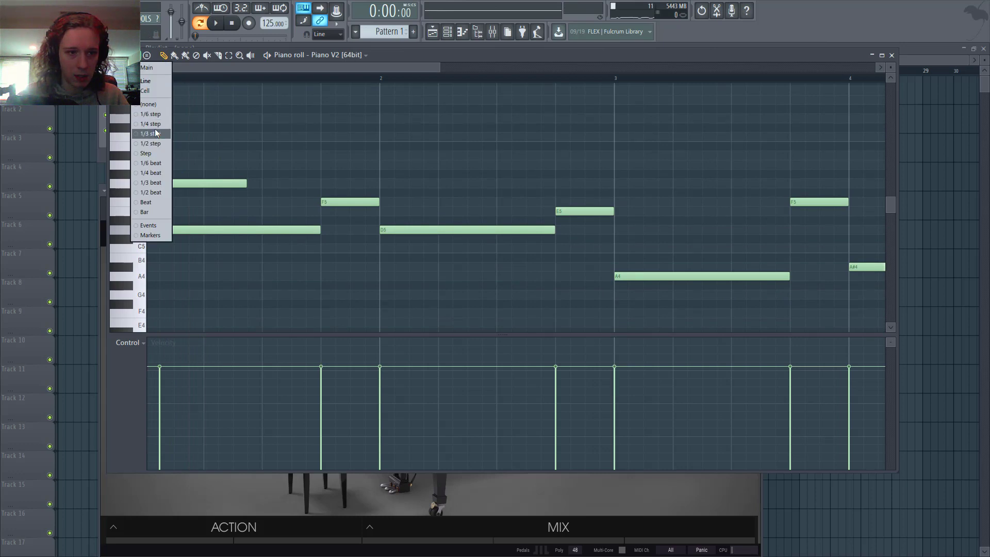
pyautogui.click(155, 131)
pyautogui.scroll(3, 191, 181)
pyautogui.moveTo(194, 183); pyautogui.dragTo(178, 181)
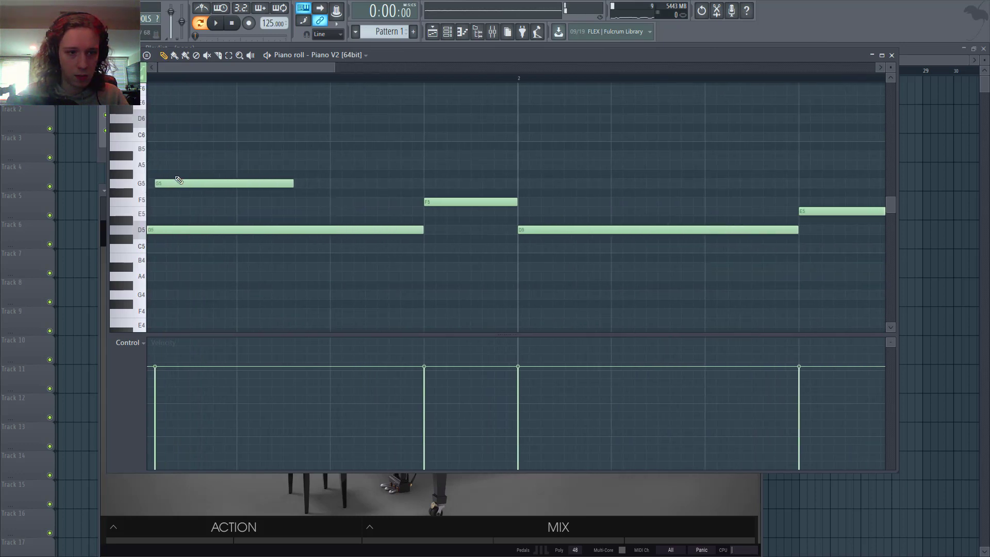
# - Continue the rising run in bar 1 with staggered A5, A#5 and D6 notes, extending D6 from beat 2 to the bar's end
pyautogui.click(168, 165)
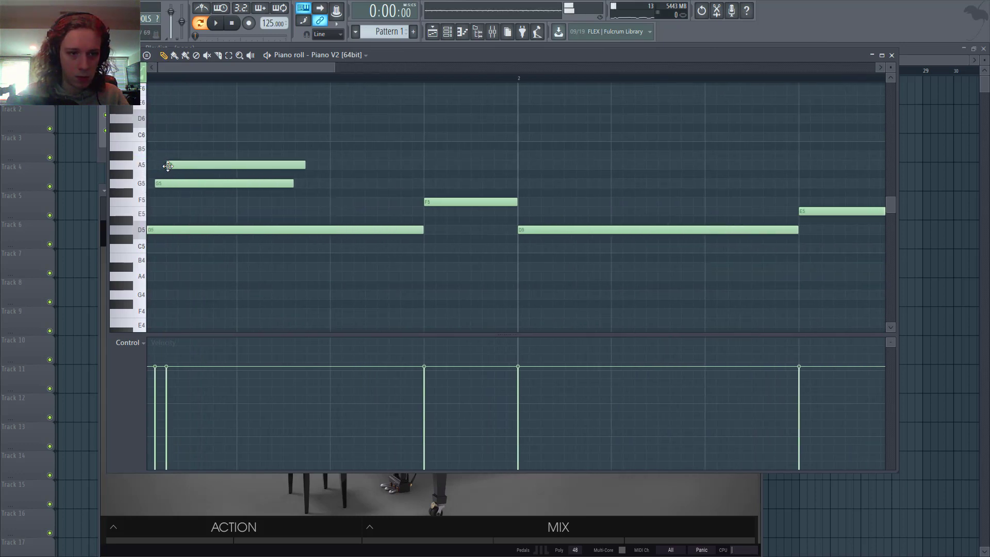
pyautogui.click(193, 156)
pyautogui.moveTo(246, 120); pyautogui.dragTo(235, 119)
pyautogui.press('space')
pyautogui.moveTo(368, 122); pyautogui.dragTo(514, 123)
pyautogui.press('space')
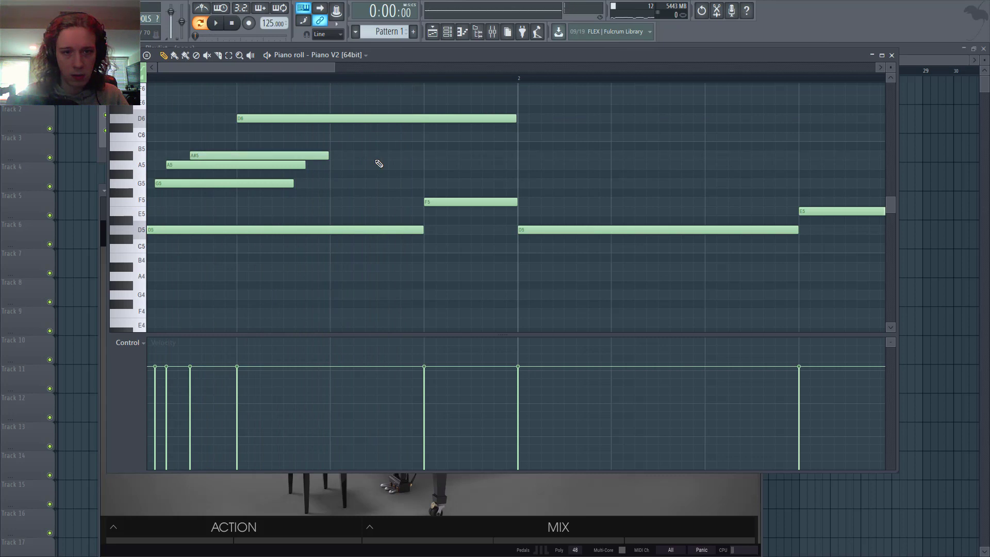
# - Add staggered A5 and G5 notes near the end of bar 1, ending both at the bar line, and play the pattern
pyautogui.click(377, 156)
pyautogui.moveTo(391, 157); pyautogui.dragTo(391, 165)
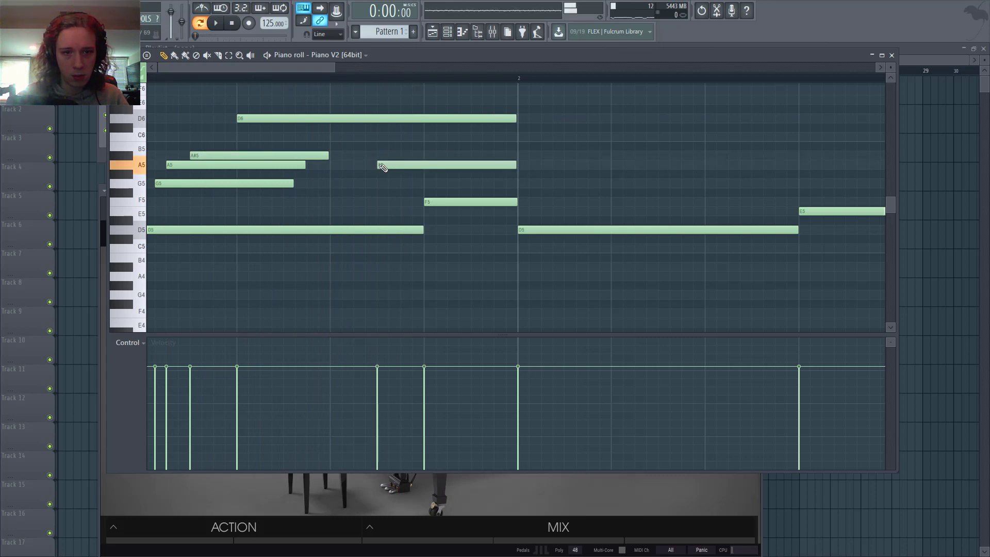
pyautogui.click(407, 183)
pyautogui.press('space')
pyautogui.scroll(-4, 296, 224)
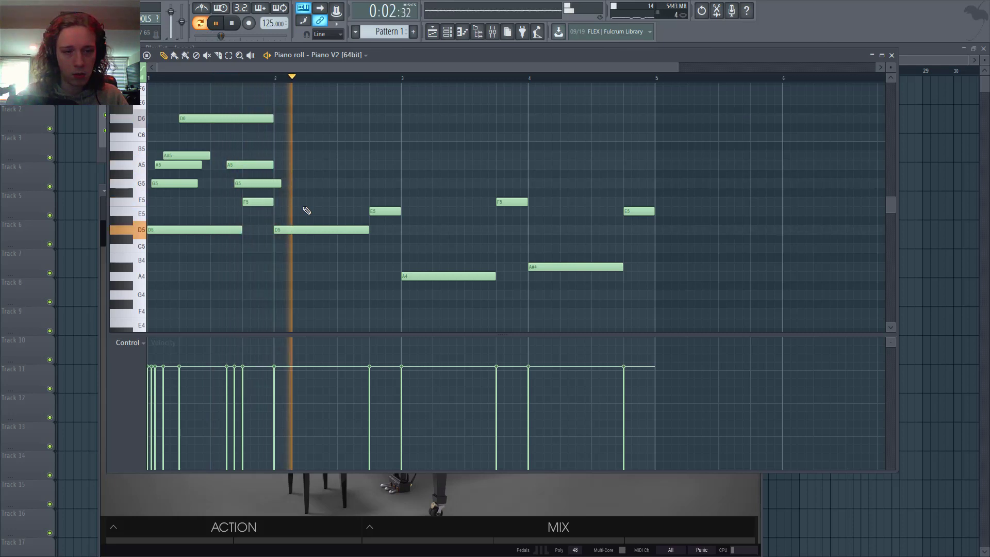
pyautogui.press('space')
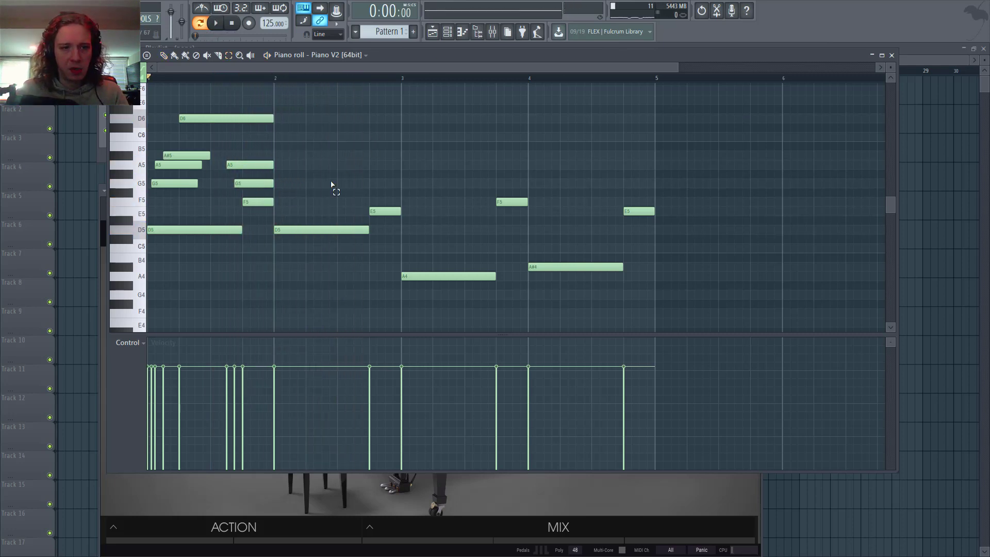
# - Copy bar 1's upper G5, A5, A#5 and D6 notes into bar 2 and play the pattern
pyautogui.moveTo(289, 190); pyautogui.dragTo(140, 105)
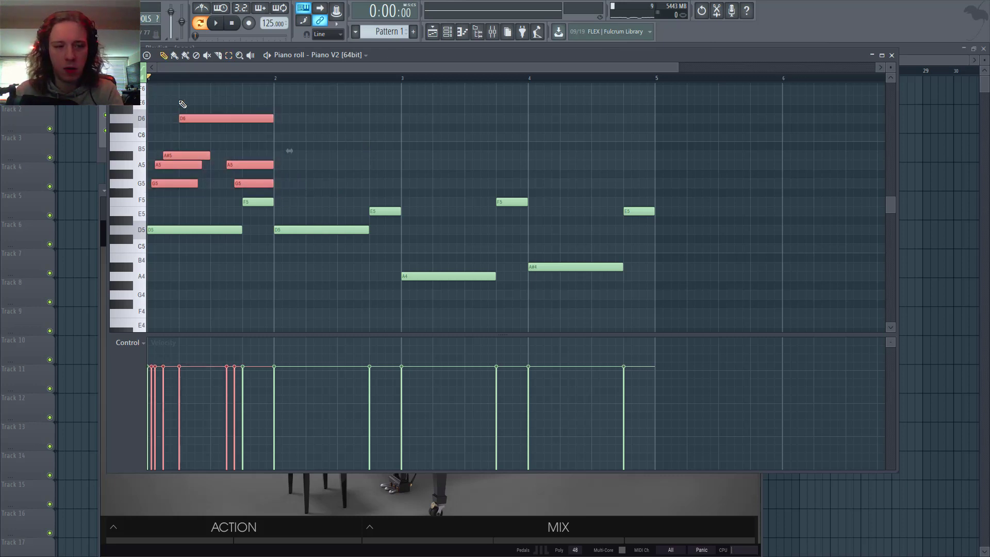
pyautogui.moveTo(228, 121); pyautogui.dragTo(355, 121)
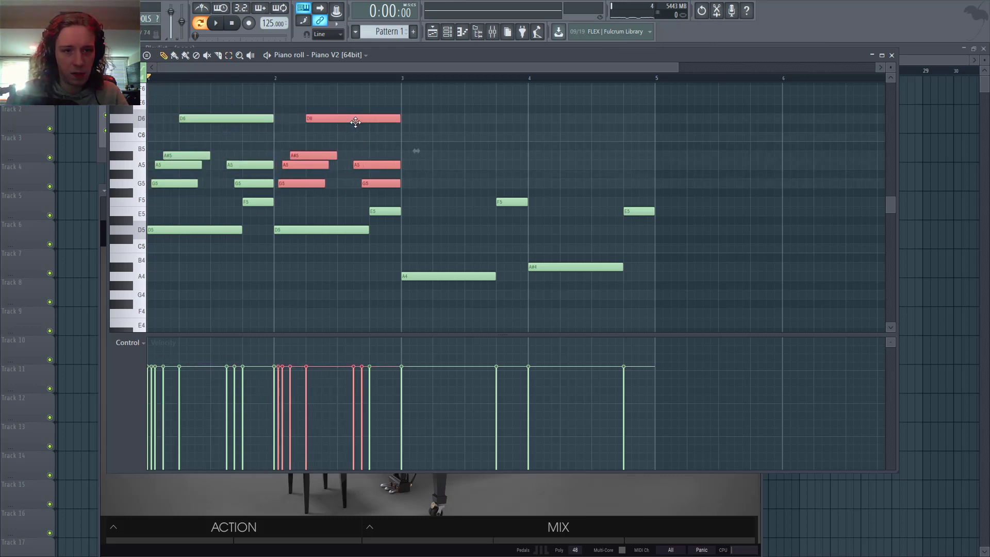
pyautogui.click(353, 158)
pyautogui.press('space')
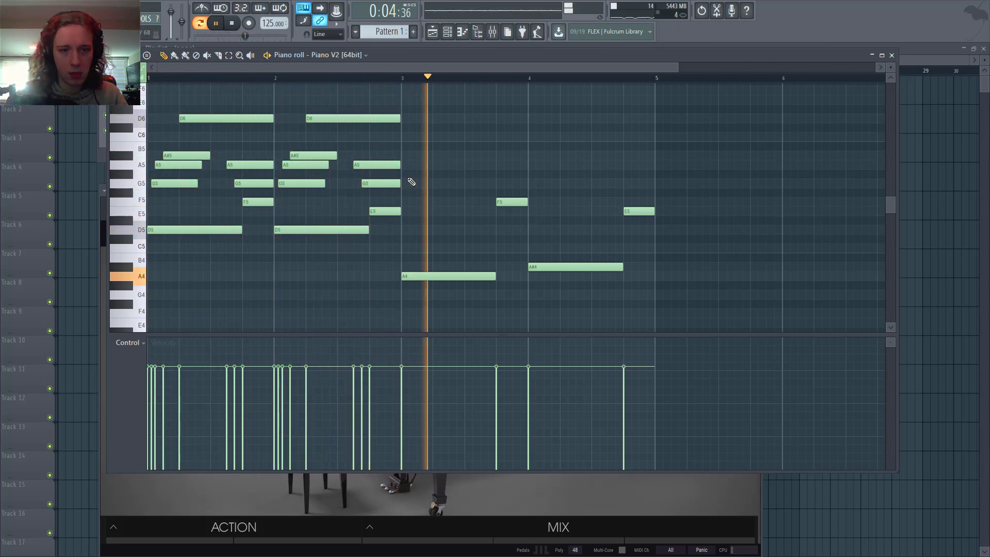
pyautogui.press('space')
# - Copy the same upper run of notes into bars 3 and 4
pyautogui.moveTo(327, 120); pyautogui.dragTo(449, 121)
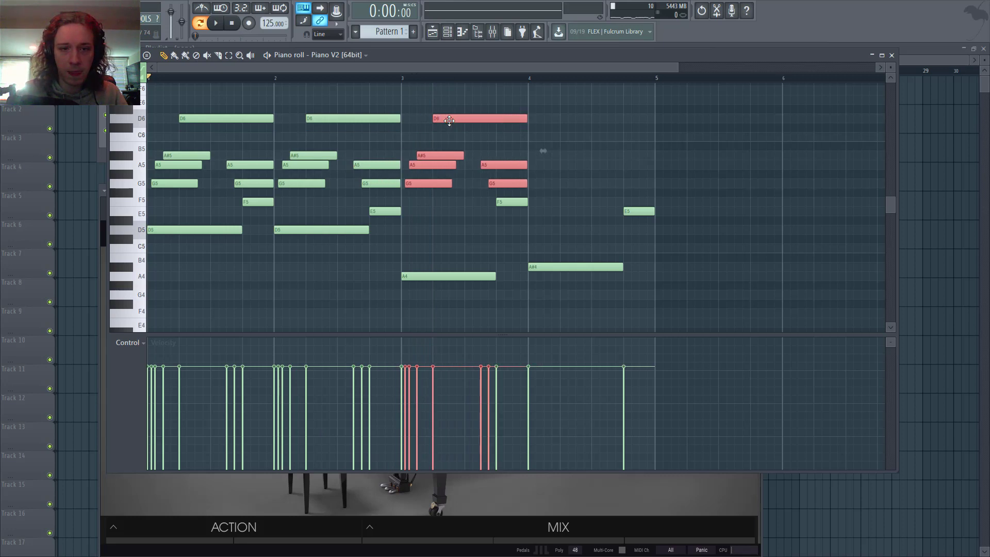
pyautogui.scroll(9, 447, 137)
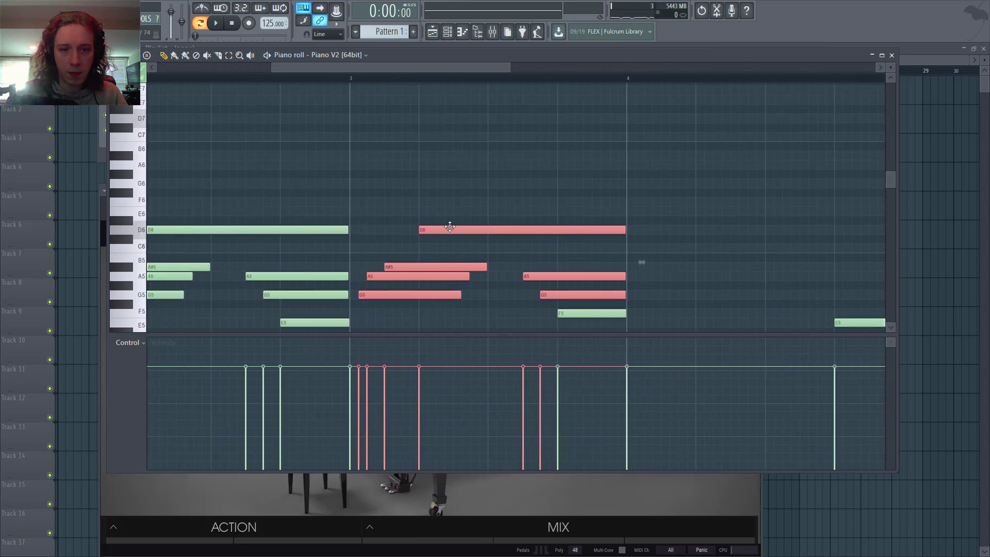
pyautogui.moveTo(450, 229); pyautogui.dragTo(727, 243)
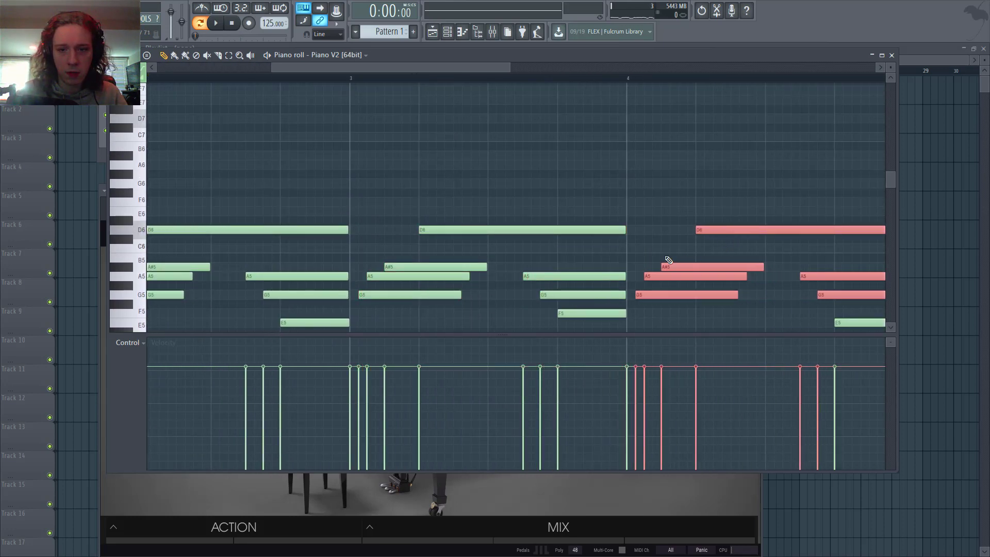
pyautogui.scroll(-4, 504, 250)
pyautogui.scroll(-5, 406, 224)
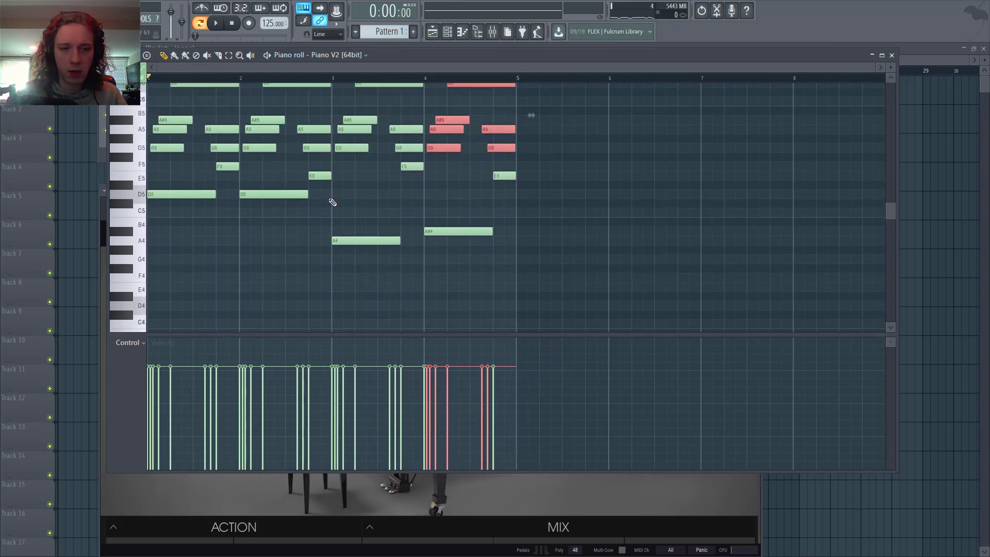
pyautogui.scroll(5, 336, 205)
# - Play the pattern, select all notes, lower their velocities and give them randomly varied levels
pyautogui.press('space')
pyautogui.hotkey('ctrl', 'a')
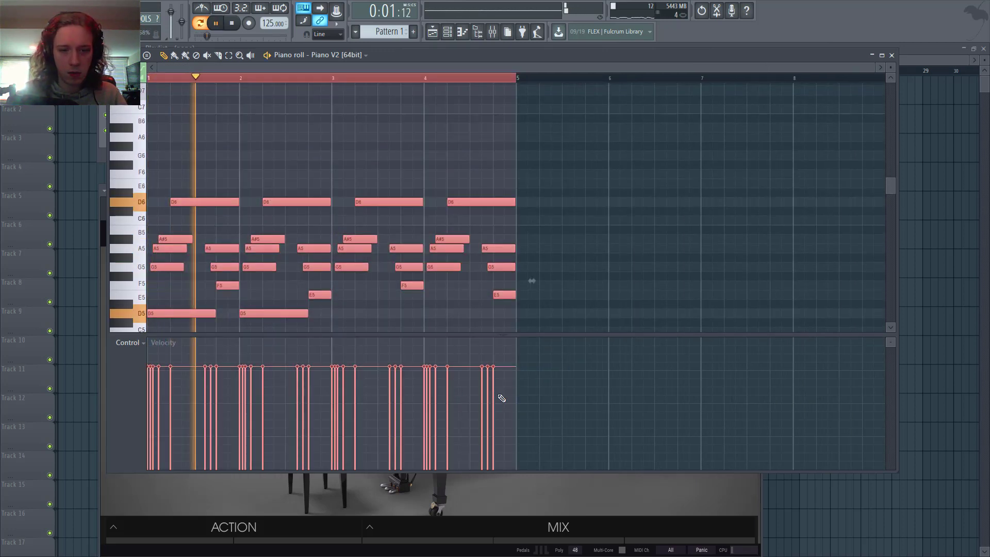
pyautogui.moveTo(502, 398)
pyautogui.mouseDown()
pyautogui.moveTo(139, 393)
pyautogui.moveTo(474, 390)
pyautogui.mouseUp()
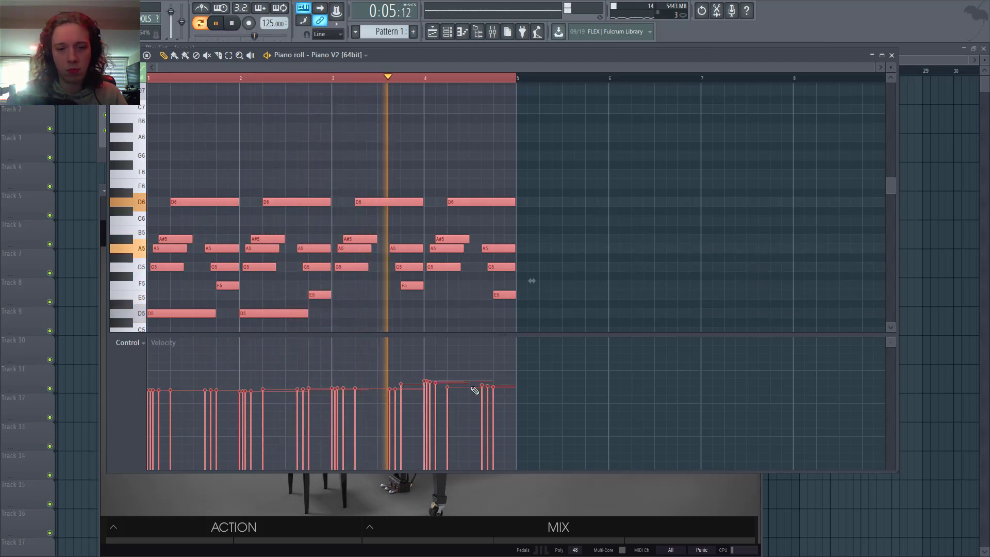
pyautogui.hotkey('ctrl', 'd')
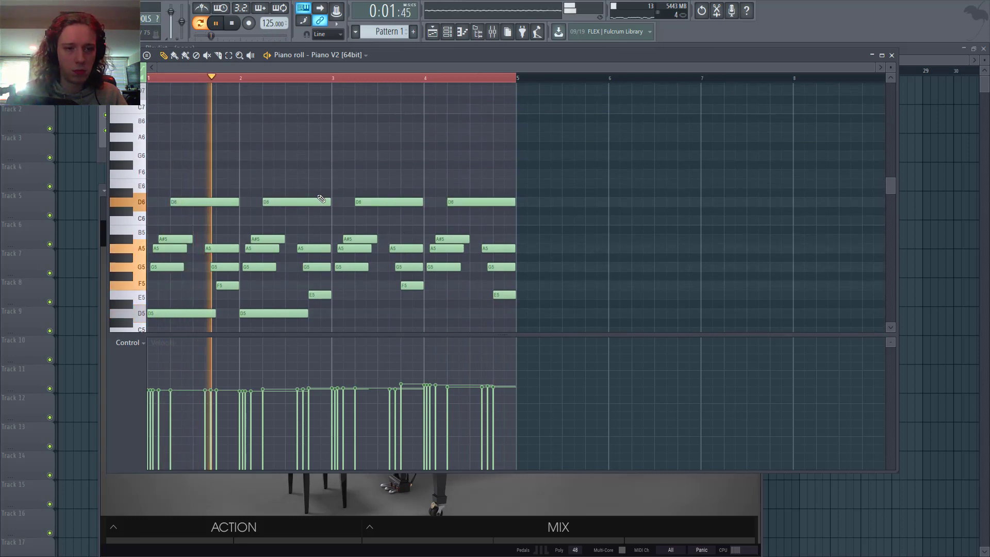
pyautogui.press('space')
pyautogui.hotkey('ctrl', 'z')
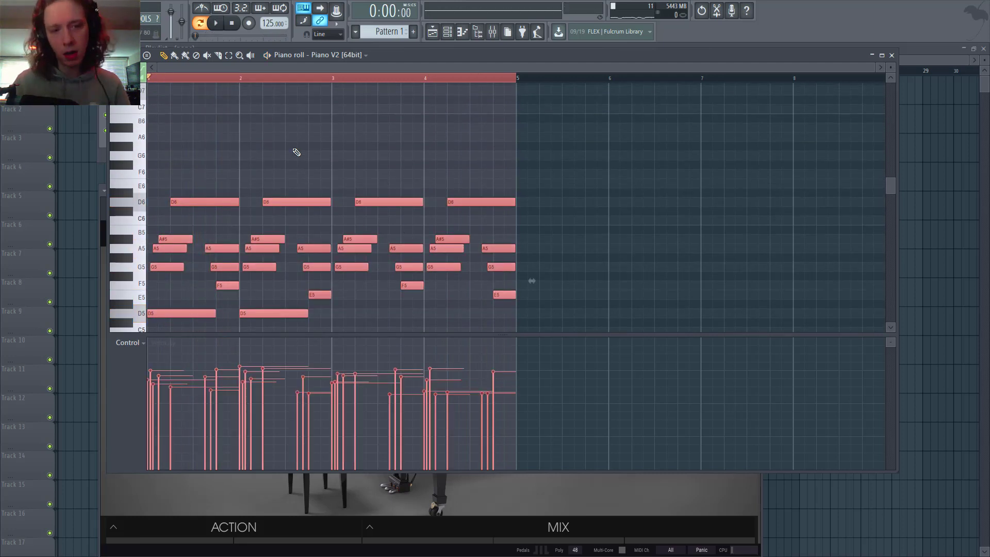
# - Duplicate the whole four-bar melody into bars 5 to 8
pyautogui.scroll(-2, 289, 157)
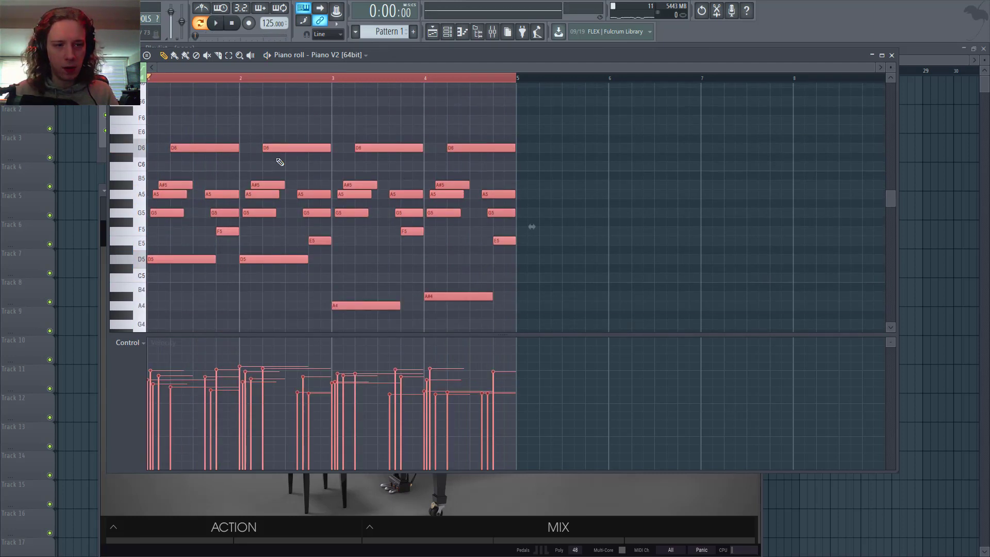
pyautogui.moveTo(178, 257); pyautogui.dragTo(548, 256)
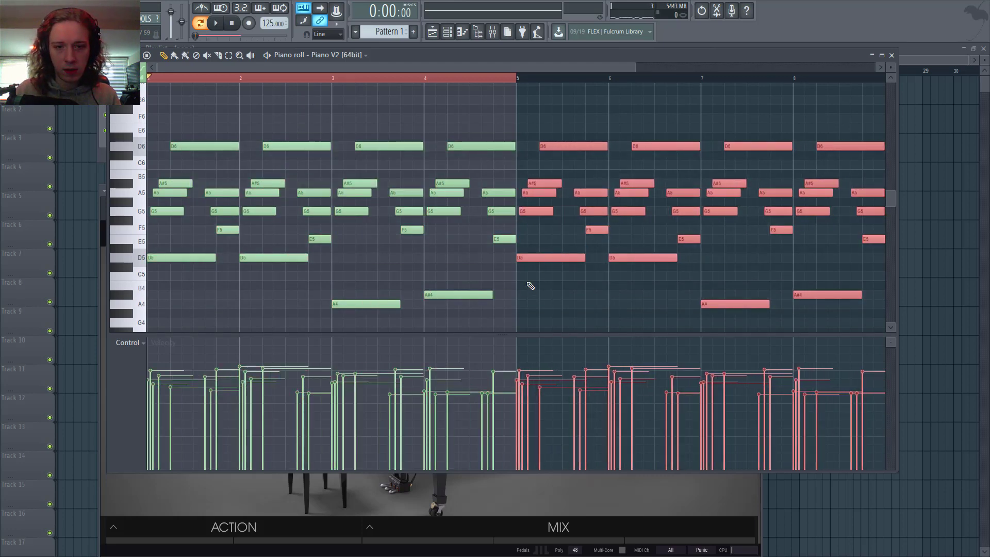
pyautogui.scroll(3, 523, 274)
pyautogui.scroll(-5, 521, 274)
pyautogui.hotkey('ctrl', 'a')
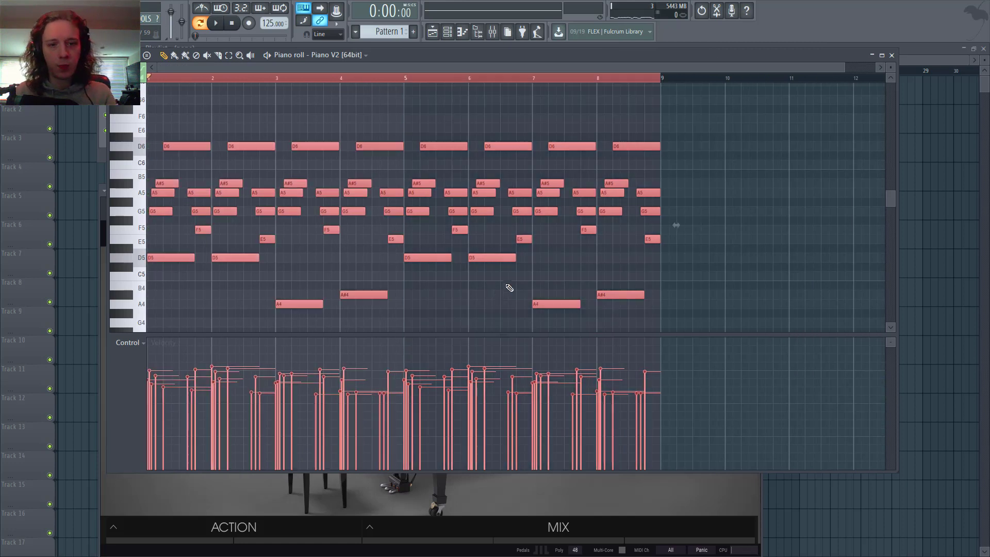
pyautogui.hotkey('ctrl', 'd')
# - Play from bar 5 and add short A4, A4 and A#4 notes in bars 5 and 6 and short D5 pairs in bars 7 and 8
pyautogui.click(405, 80)
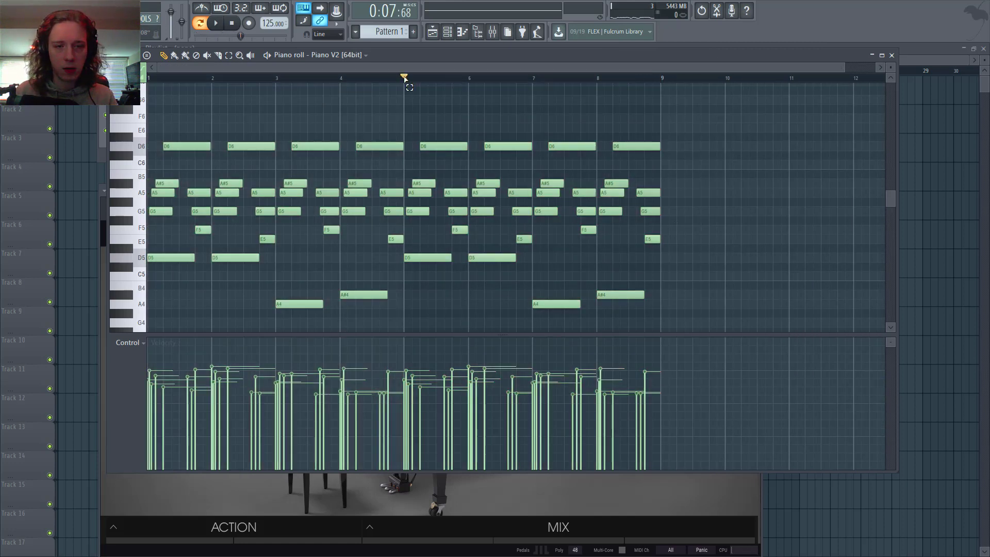
pyautogui.press('space')
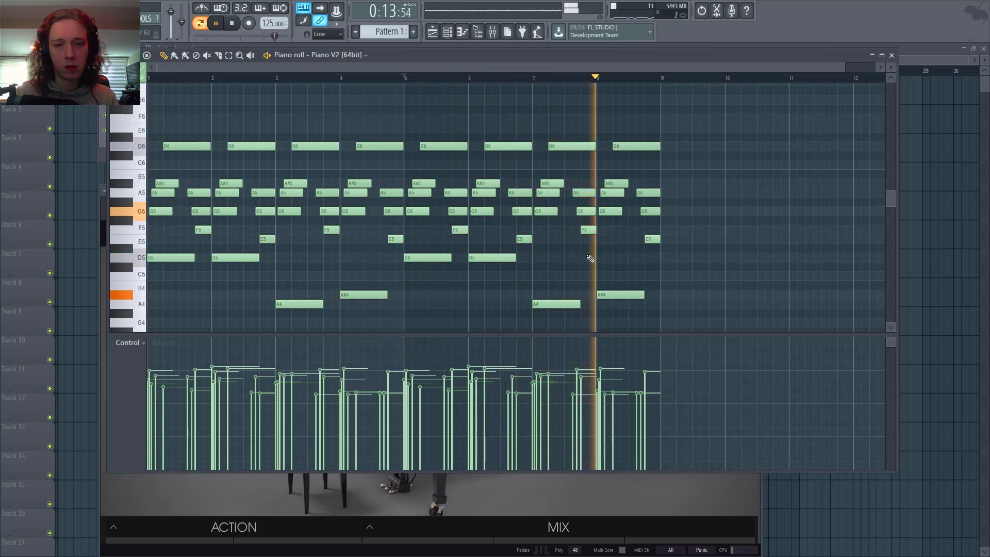
pyautogui.press('space')
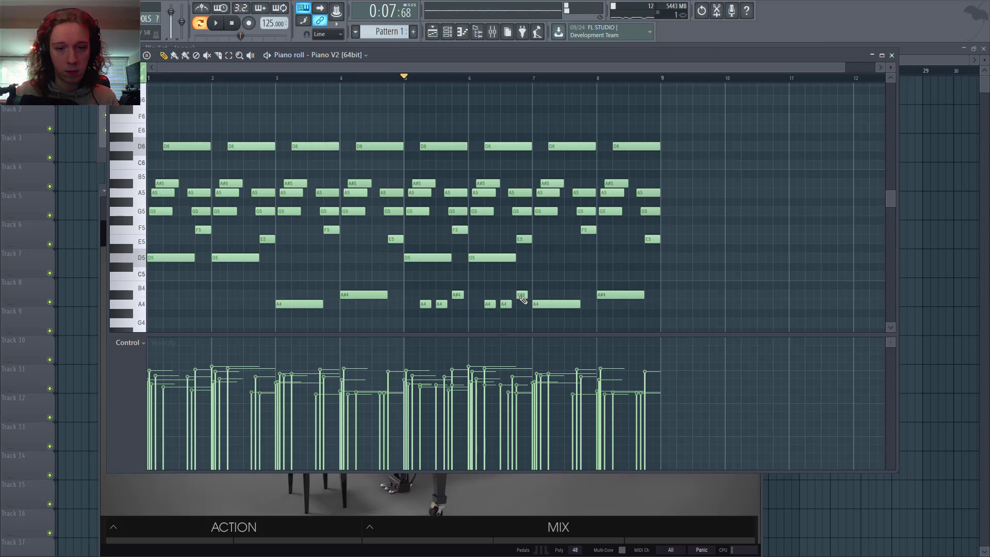
pyautogui.press('space')
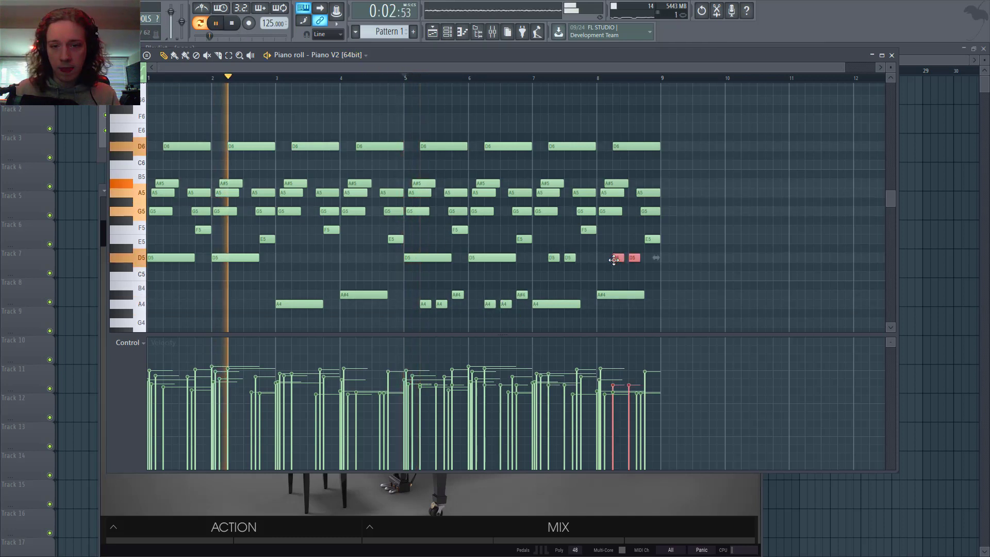
# - Select the short added notes in bars 5 to 8 and vary their velocities
pyautogui.moveTo(620, 260); pyautogui.dragTo(548, 257)
pyautogui.moveTo(435, 299); pyautogui.dragTo(519, 295)
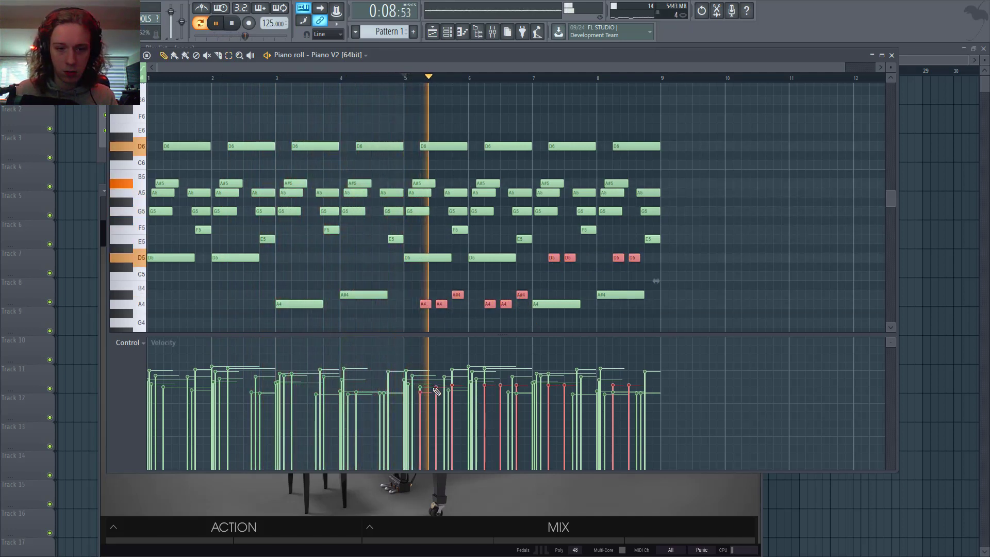
pyautogui.moveTo(419, 393); pyautogui.dragTo(565, 391)
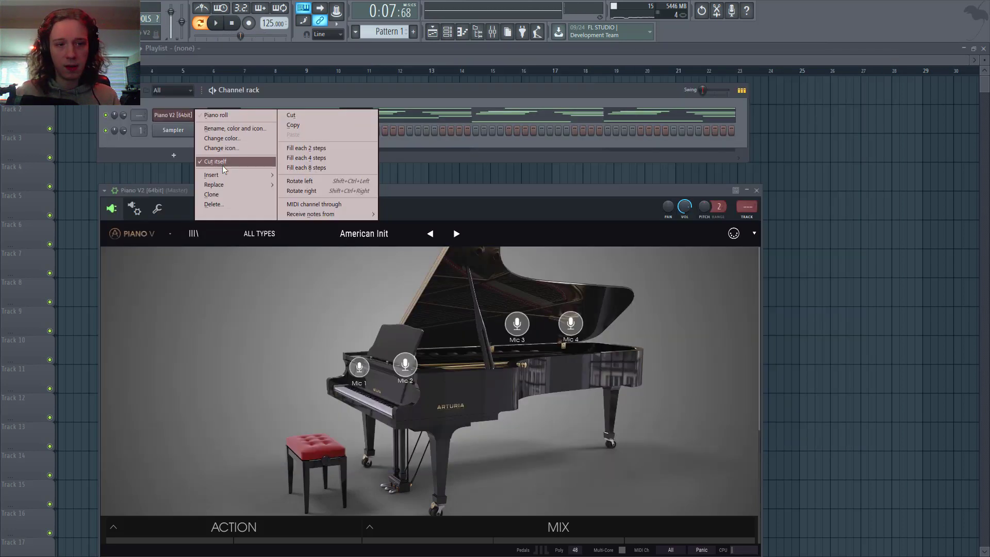
# - Replace the Piano V2 instrument with AGM (Ample Guitar Martin) and play the pattern with it
pyautogui.moveTo(223, 185)
pyautogui.click(338, 54)
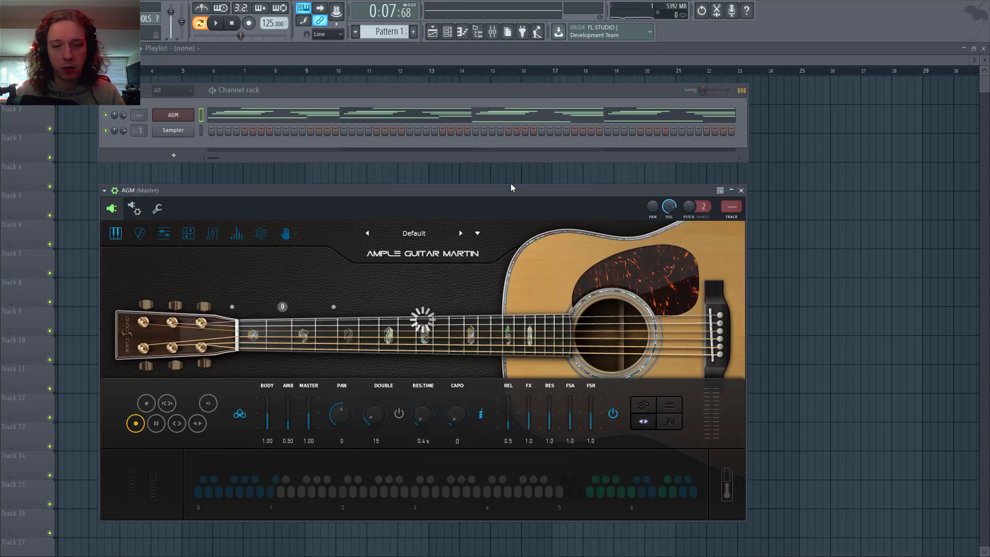
pyautogui.press('space')
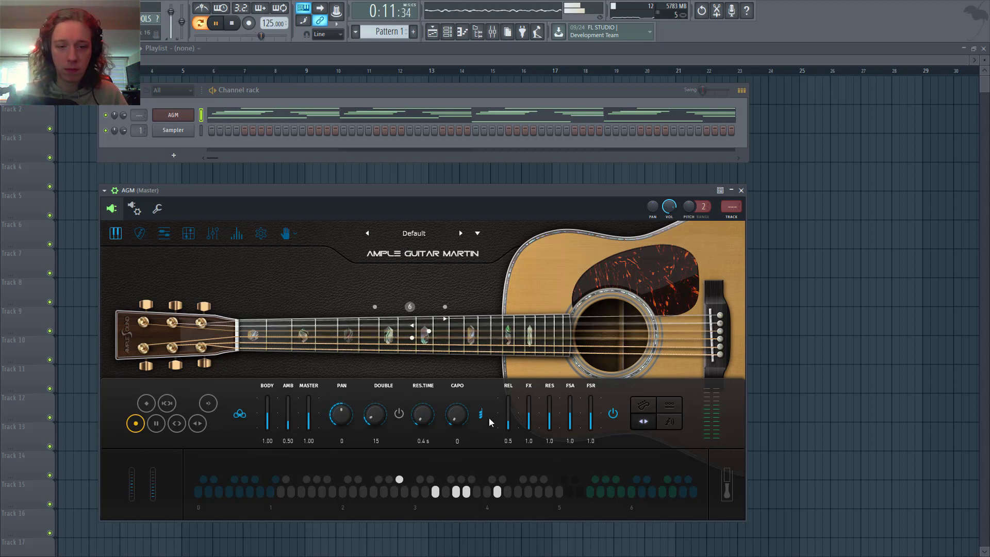
pyautogui.press('space')
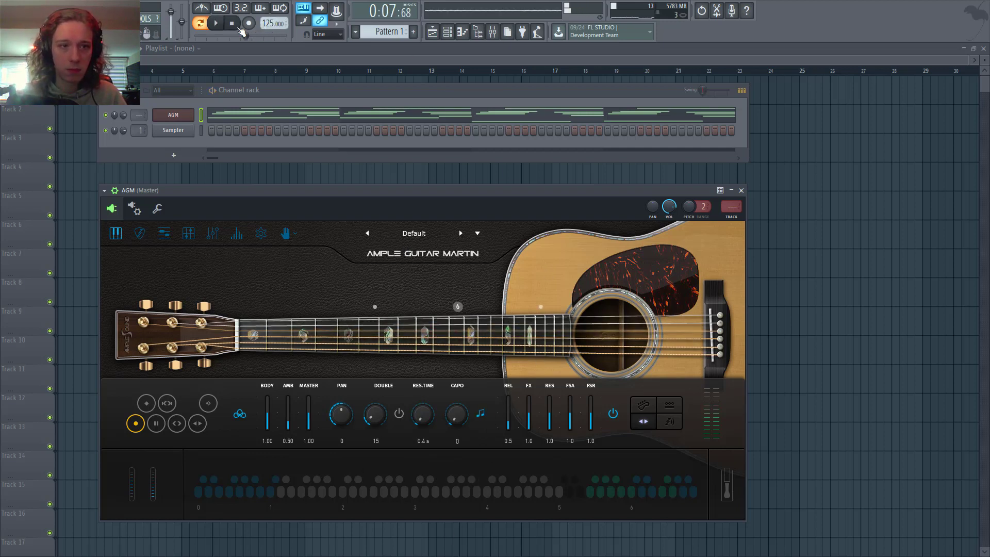
# - Open the AGM channel's notes and raise the short A4 and A#4 notes in bars 5 and 6 by one octave
pyautogui.click(300, 112)
pyautogui.scroll(6, 239, 126)
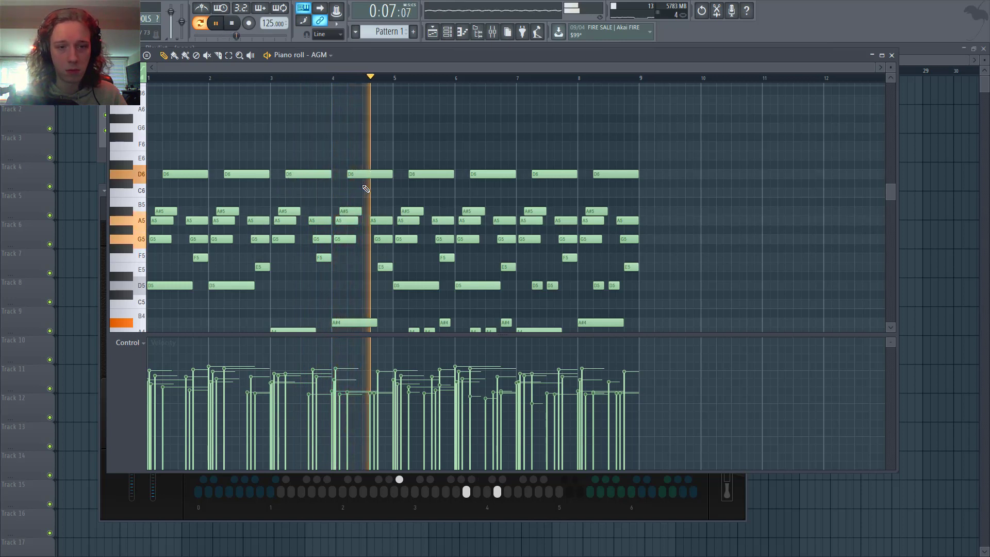
pyautogui.scroll(-6, 364, 161)
pyautogui.scroll(5, 366, 165)
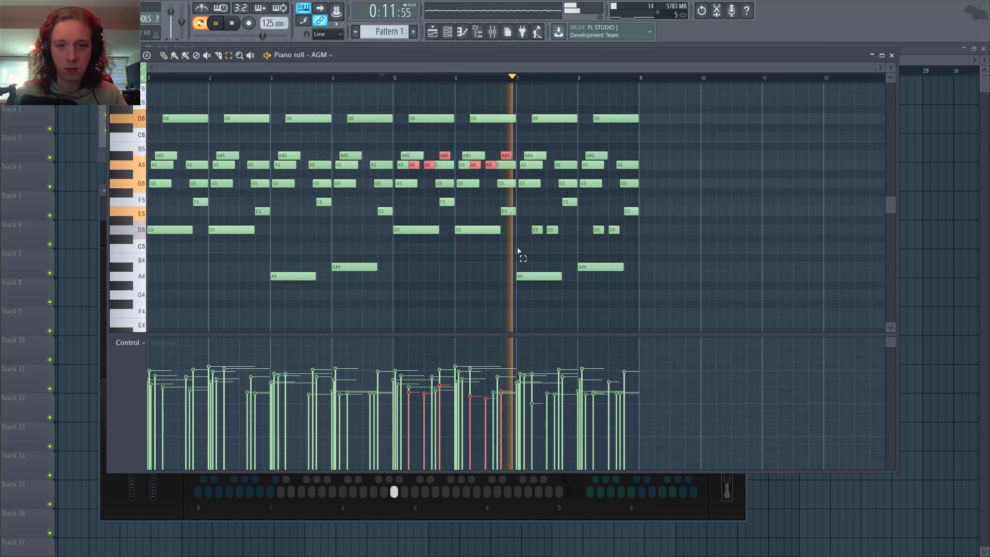
# - Raise the short D5 notes in bars 7 and 8 by one octave
pyautogui.moveTo(519, 216); pyautogui.dragTo(656, 238)
pyautogui.hotkey('ctrl', 'Up')
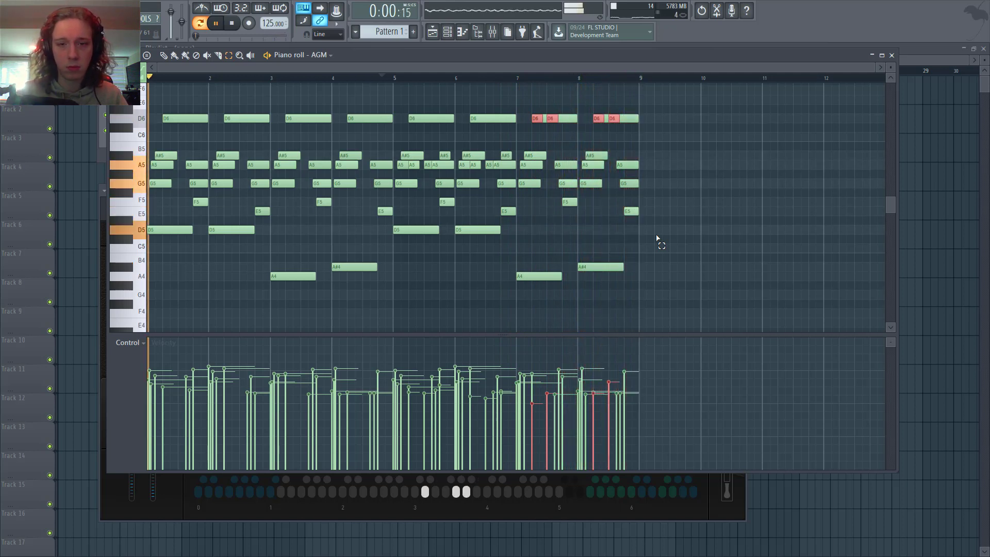
pyautogui.click(656, 237)
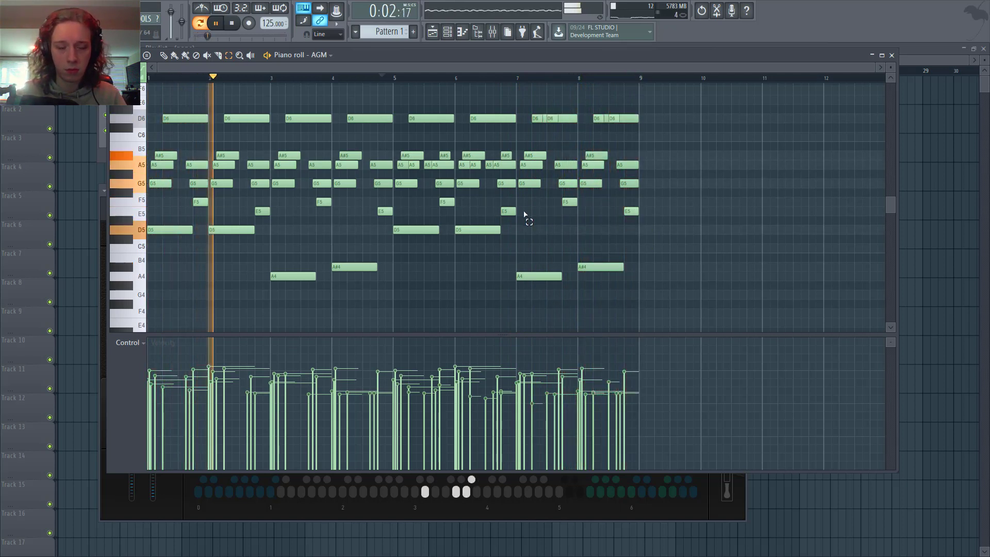
# - Select the entire eight-bar melody and duplicate it into bars 9 to 16
pyautogui.scroll(4, 524, 214)
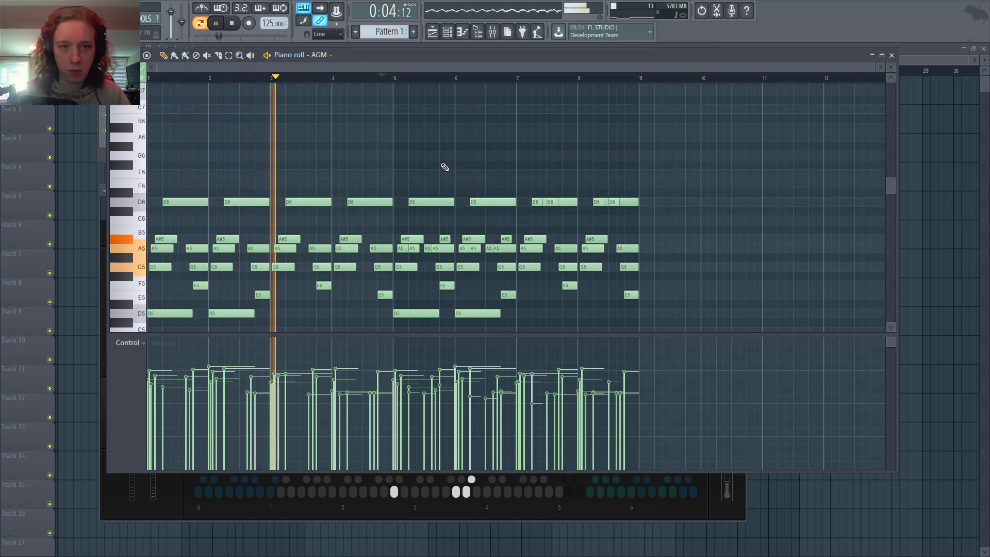
pyautogui.scroll(-2, 410, 141)
pyautogui.hotkey('ctrl', 'a')
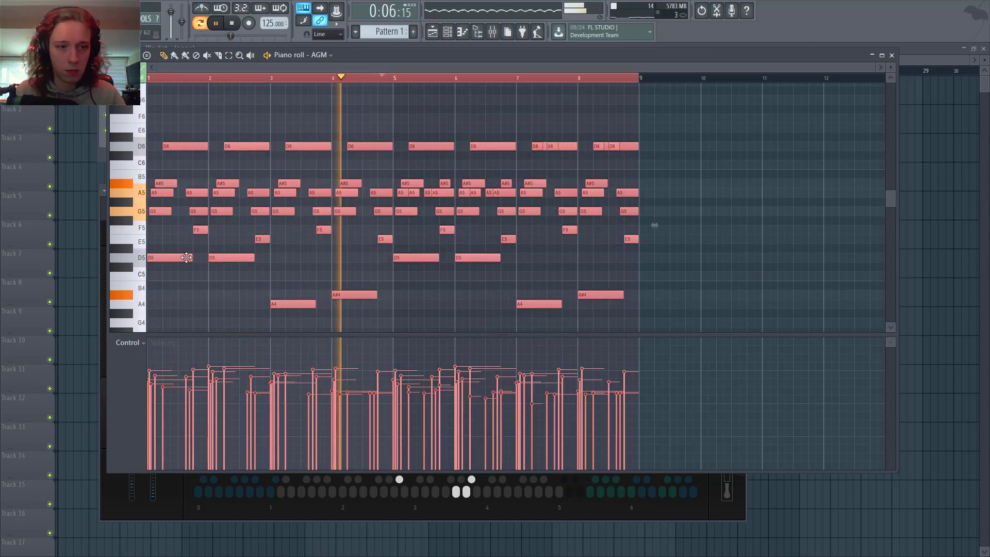
pyautogui.hotkey('ctrl', 'b')
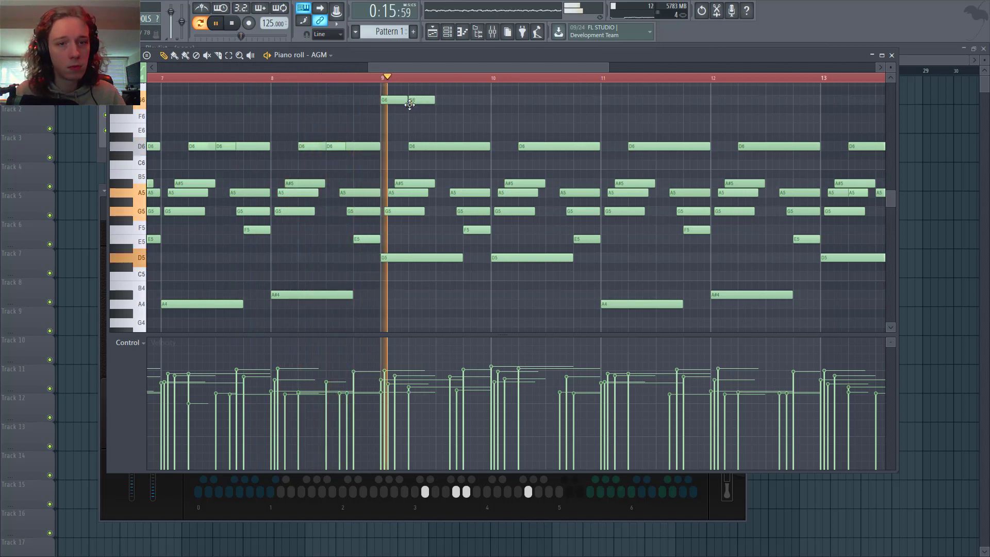
# - Remove the G6 notes at the start of bar 9, try a short E6 note there and delete it
pyautogui.rightClick(401, 102)
pyautogui.press('space')
pyautogui.moveTo(381, 121); pyautogui.dragTo(381, 128)
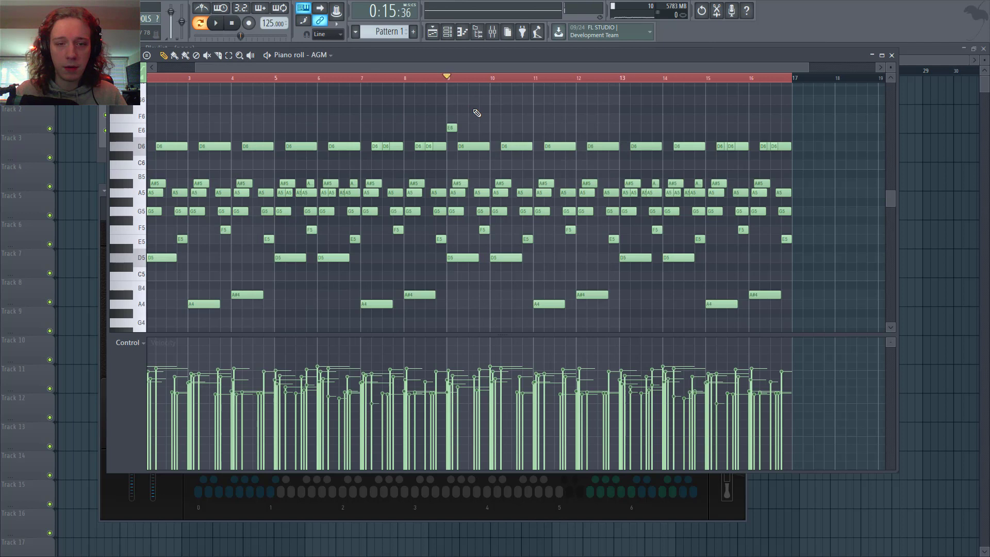
pyautogui.scroll(2, 472, 119)
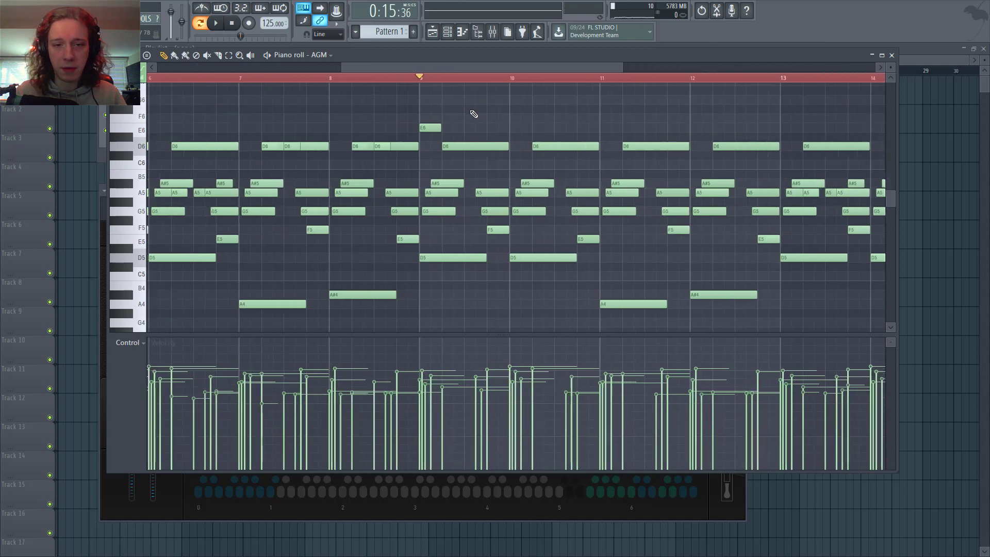
pyautogui.rightClick(433, 128)
pyautogui.press('space')
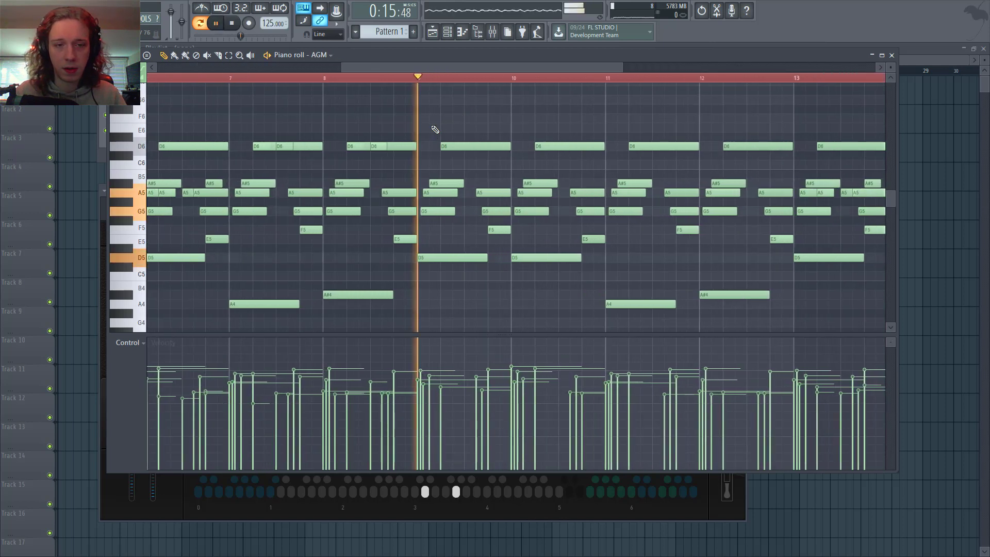
pyautogui.press('space')
# - Try a G6 note just under two beats long, starting half a beat into bar 9, and play it
pyautogui.click(429, 98)
pyautogui.moveTo(442, 98); pyautogui.dragTo(464, 99)
pyautogui.press('space')
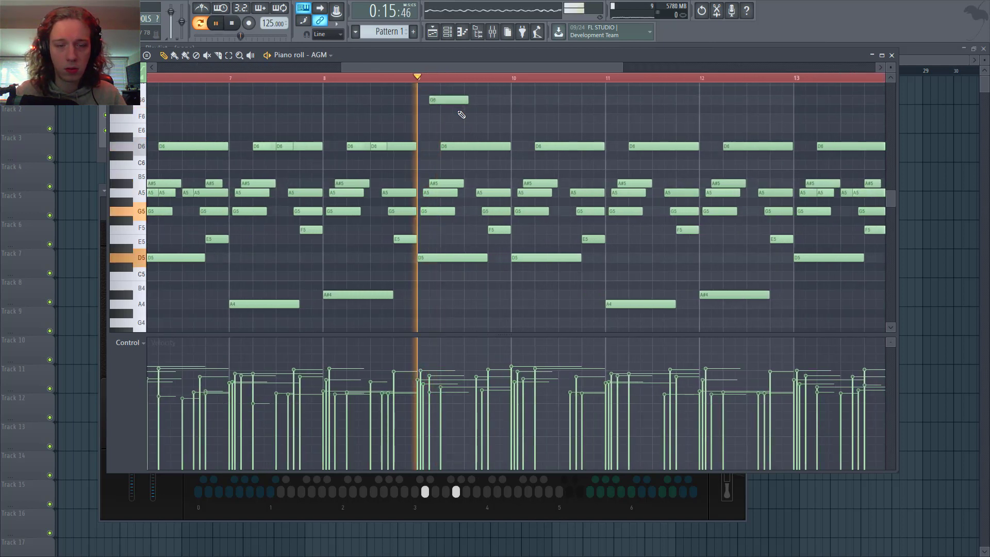
pyautogui.press('space')
# - Replace the G6 note in bar 9 with an A6 note of the same length and play it
pyautogui.scroll(3, 453, 139)
pyautogui.rightClick(444, 183)
pyautogui.moveTo(446, 160); pyautogui.dragTo(447, 170)
pyautogui.press('space')
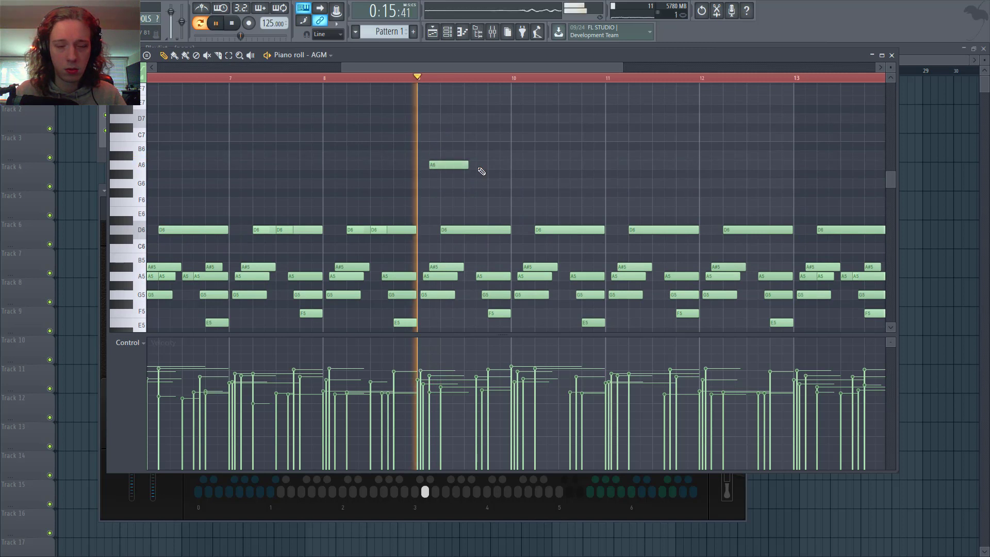
# - Add a second lead note just under two beats long in the second half of bar 9, pitch it to D6, and play it
pyautogui.press('space')
pyautogui.click(482, 166)
pyautogui.press('space')
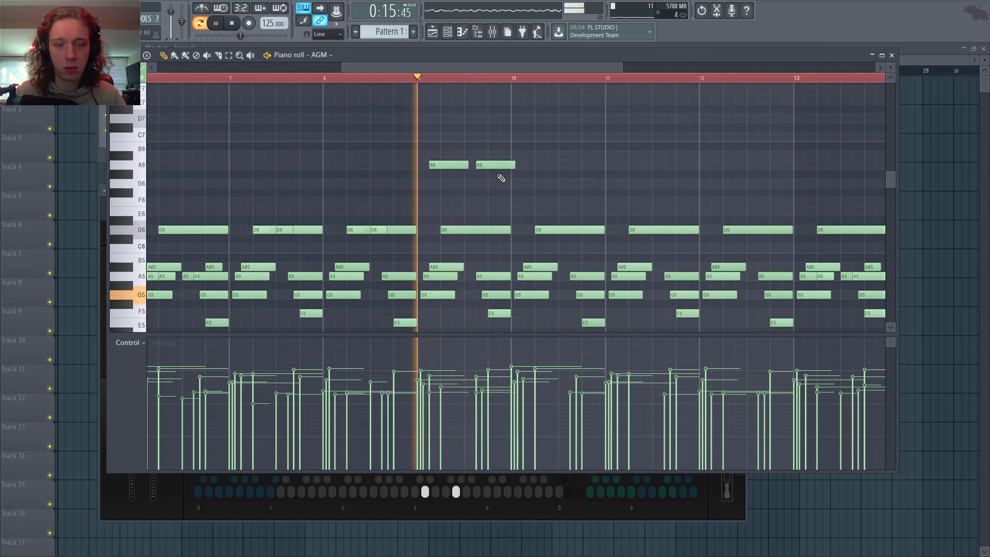
pyautogui.press('space')
pyautogui.moveTo(494, 165); pyautogui.dragTo(497, 232)
pyautogui.press('space')
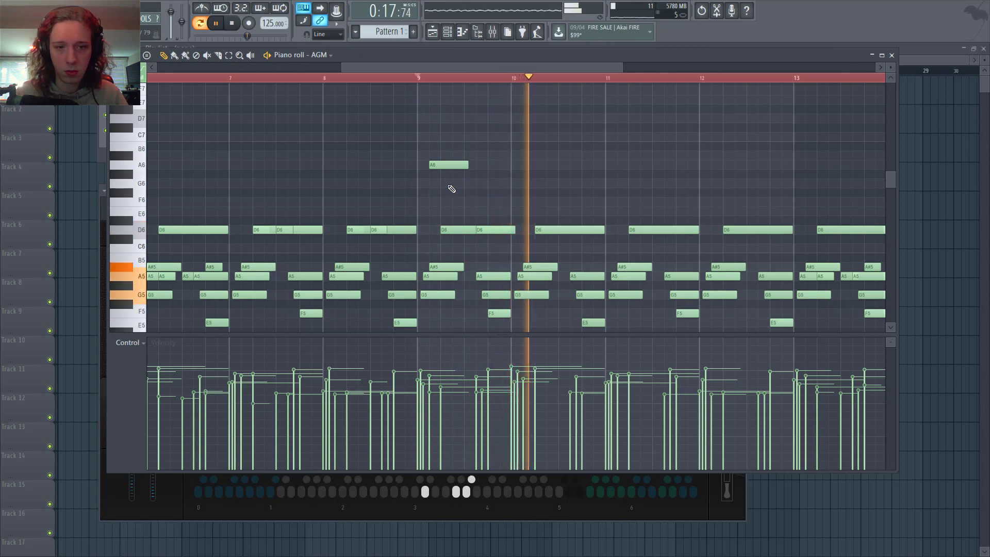
# - Select the A6 and D6 lead notes of bar 9 and repeat them in every bar through bar 16
pyautogui.keyDown('ctrl'); pyautogui.keyDown('shift'); pyautogui.click(444, 167); pyautogui.keyUp('shift'); pyautogui.keyUp('ctrl')
pyautogui.keyDown('ctrl'); pyautogui.keyDown('shift'); pyautogui.click(480, 228); pyautogui.keyUp('shift'); pyautogui.keyUp('ctrl')
pyautogui.keyDown('ctrl'); pyautogui.keyDown('shift'); pyautogui.click(467, 230); pyautogui.keyUp('shift'); pyautogui.keyUp('ctrl')
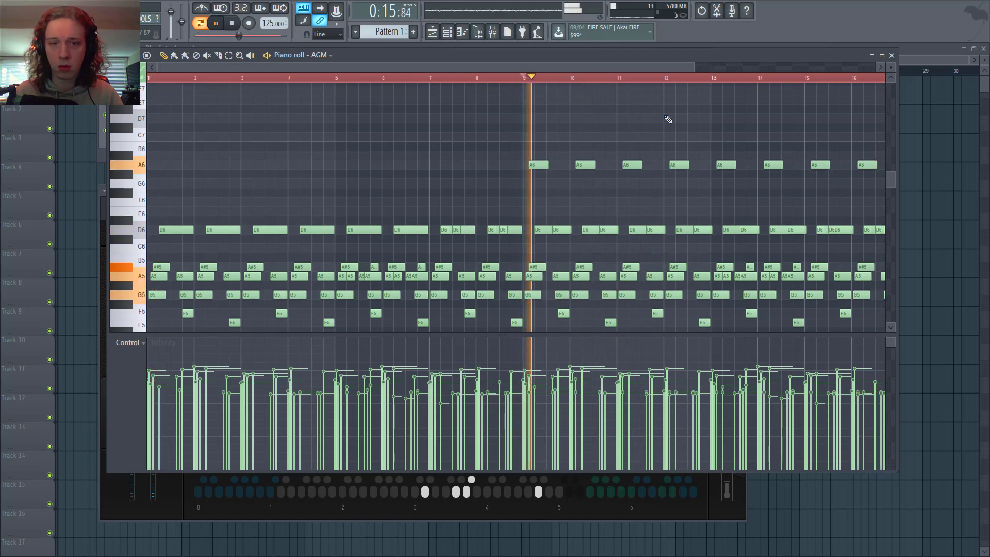
# - Select all sixteen bars of notes and randomize their velocity levels with the randomizer
pyautogui.scroll(-2, 663, 123)
pyautogui.hotkey('ctrl', 'a')
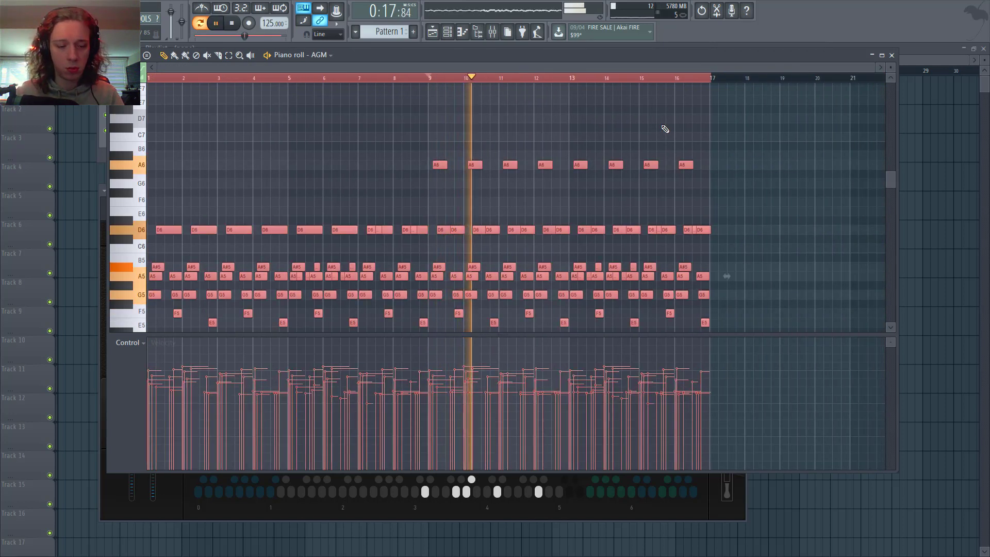
pyautogui.hotkey('alt', 'r')
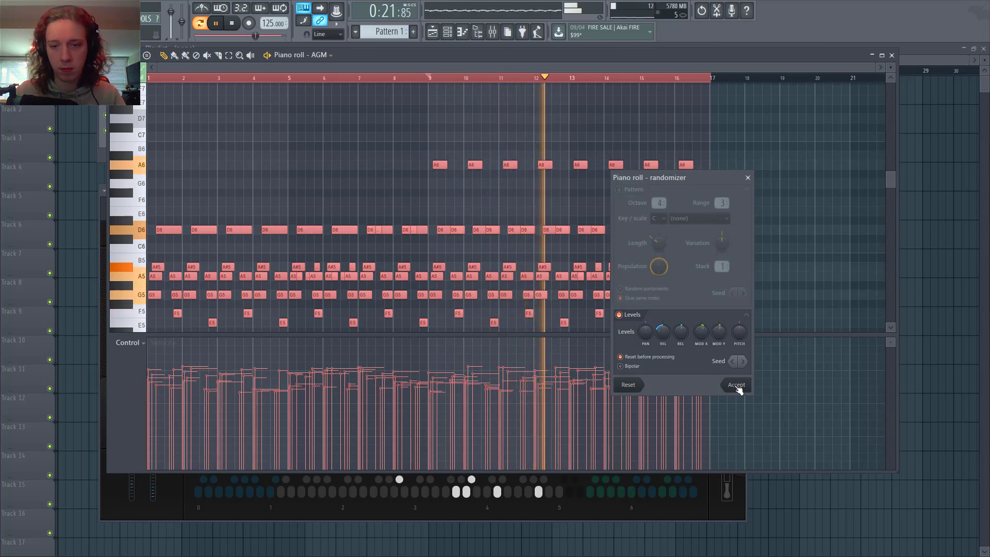
pyautogui.click(736, 384)
# - Rename the AGM mixer track as Guitar
pyautogui.click(623, 203)
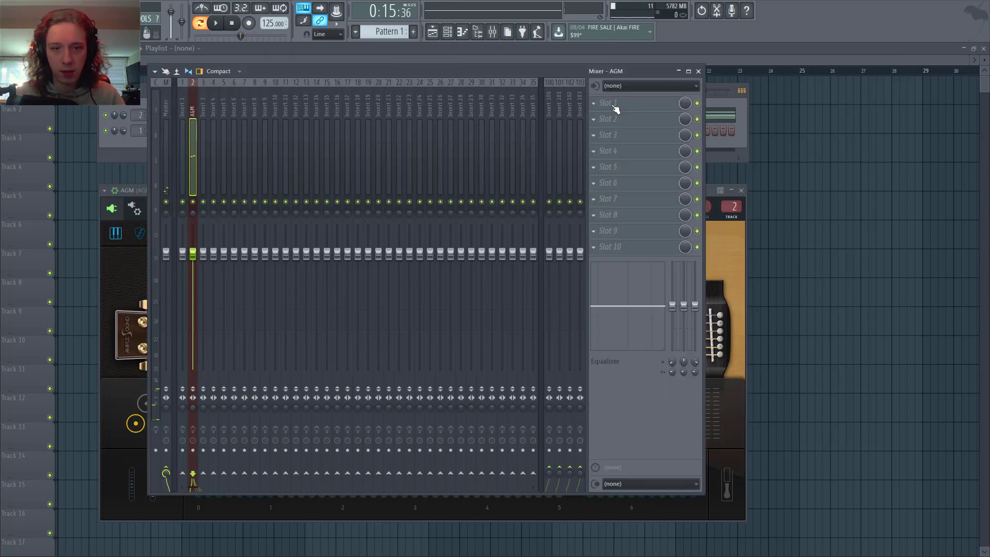
pyautogui.press('F2')
pyautogui.write('Guit')
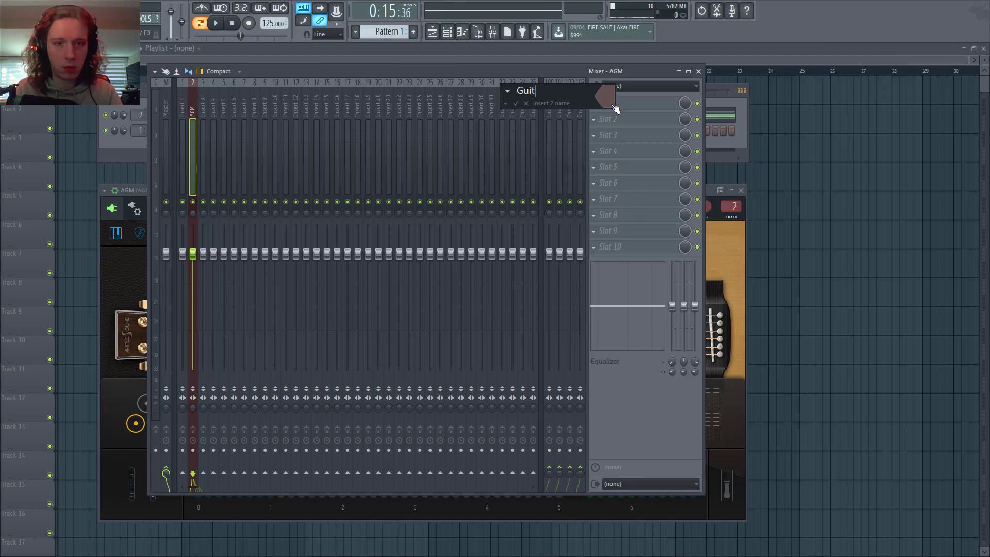
pyautogui.write('ar')
pyautogui.press('Return')
# - Load Fruity Parametric EQ 2 in the Guitar track's first effect slot, adjust its bands during playback, and close it
pyautogui.click(615, 106)
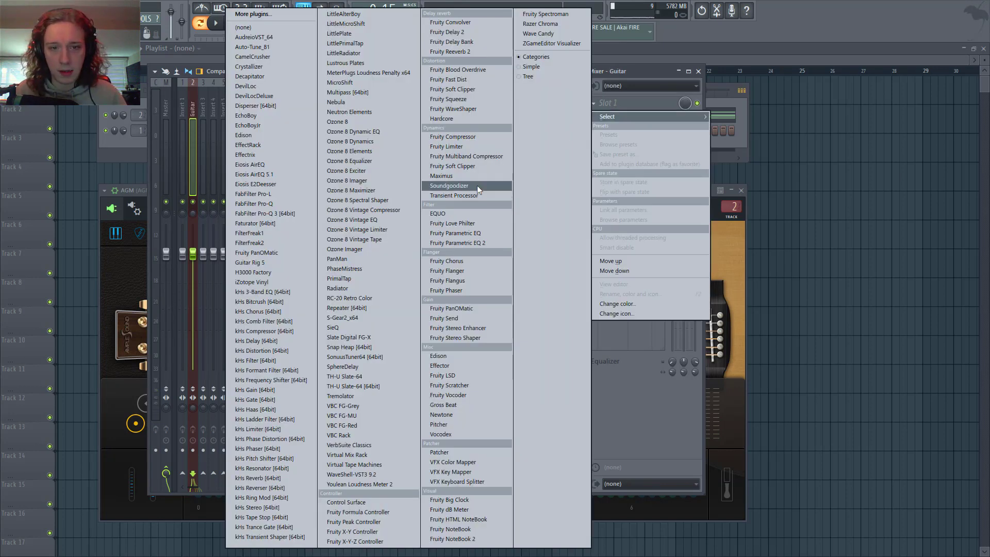
pyautogui.click(475, 240)
pyautogui.press('space')
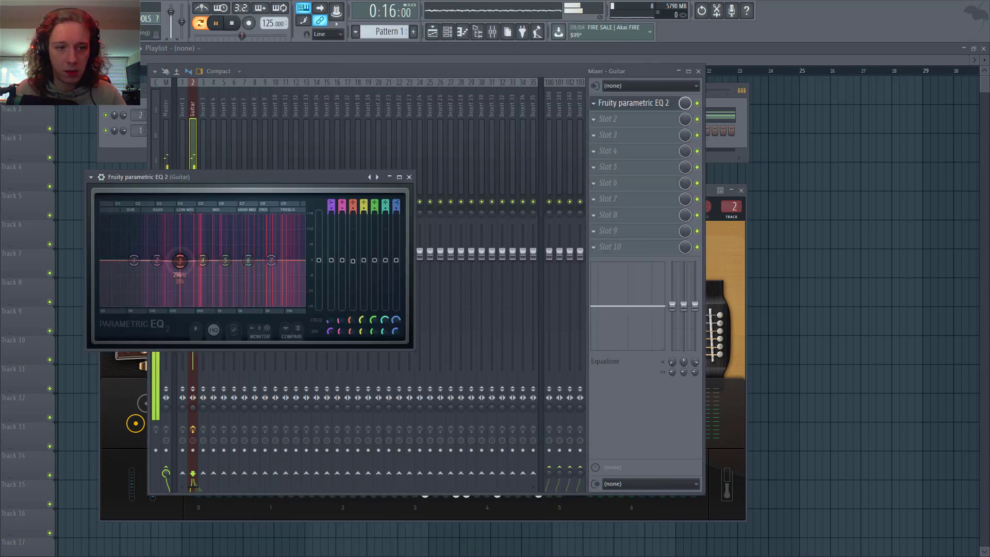
pyautogui.moveTo(183, 262); pyautogui.dragTo(285, 265)
pyautogui.click(409, 178)
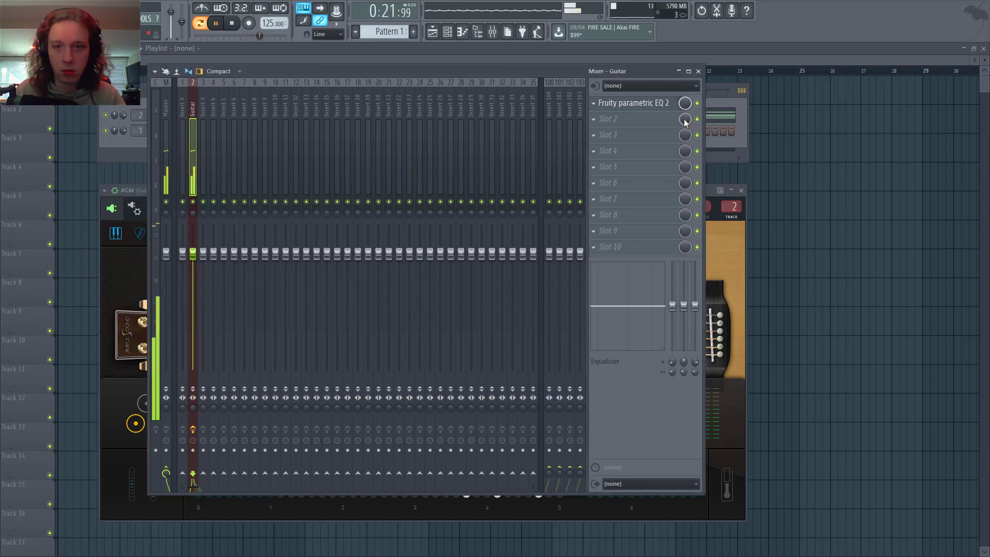
# - Load Virtual Tape Machines in the Guitar track's second effect slot
pyautogui.click(664, 123)
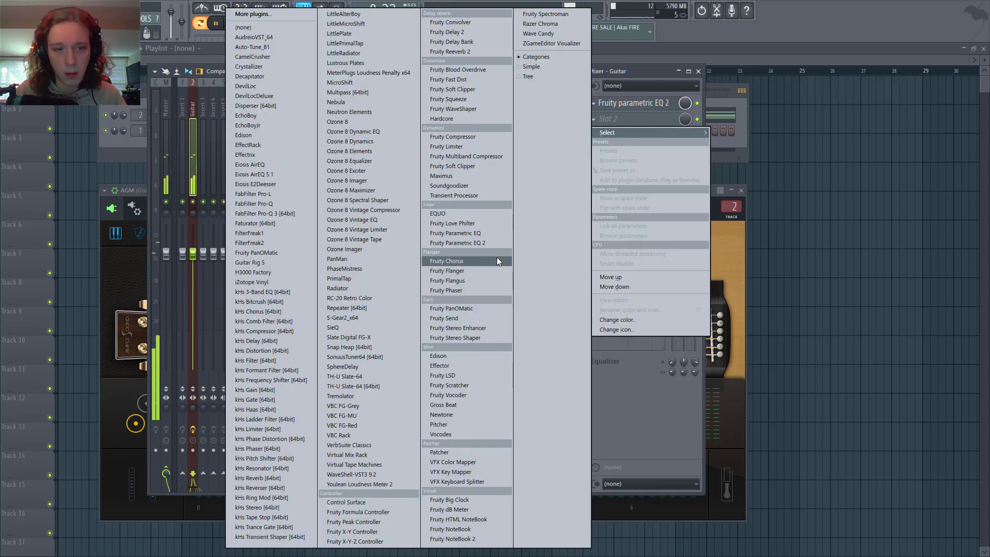
pyautogui.click(369, 464)
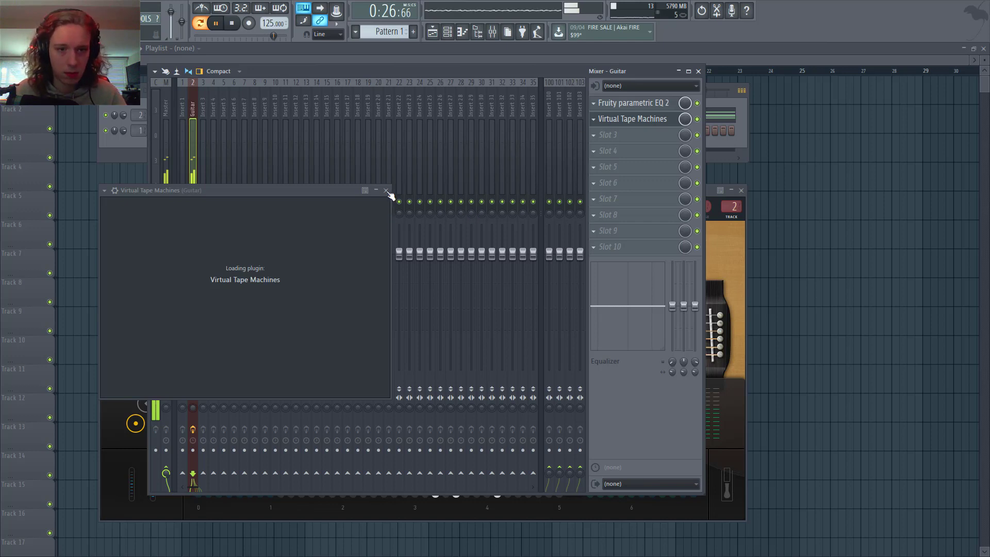
# - Load the Waves GTR Amp Stereo in the third effect slot and fine-tune the amplifier's Mid control
pyautogui.click(647, 135)
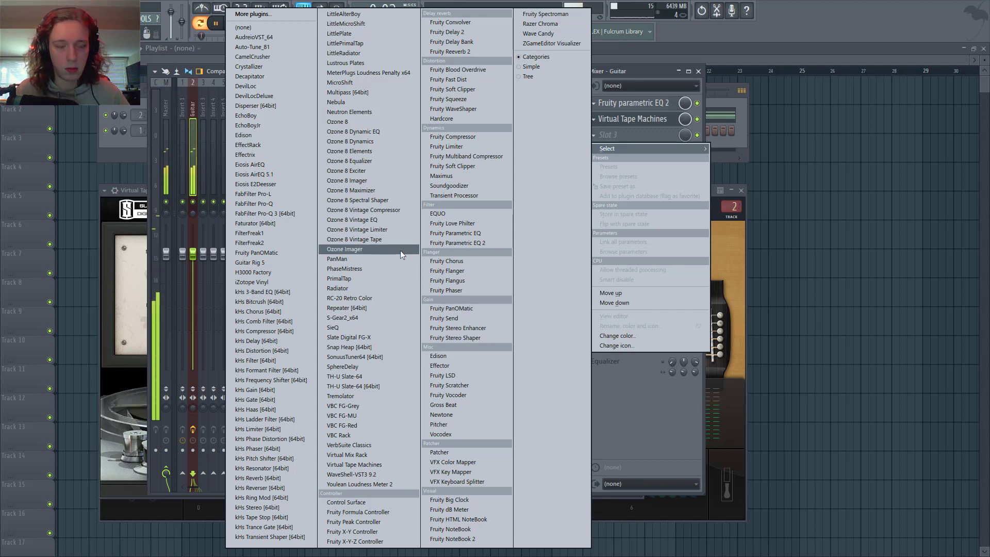
pyautogui.click(351, 474)
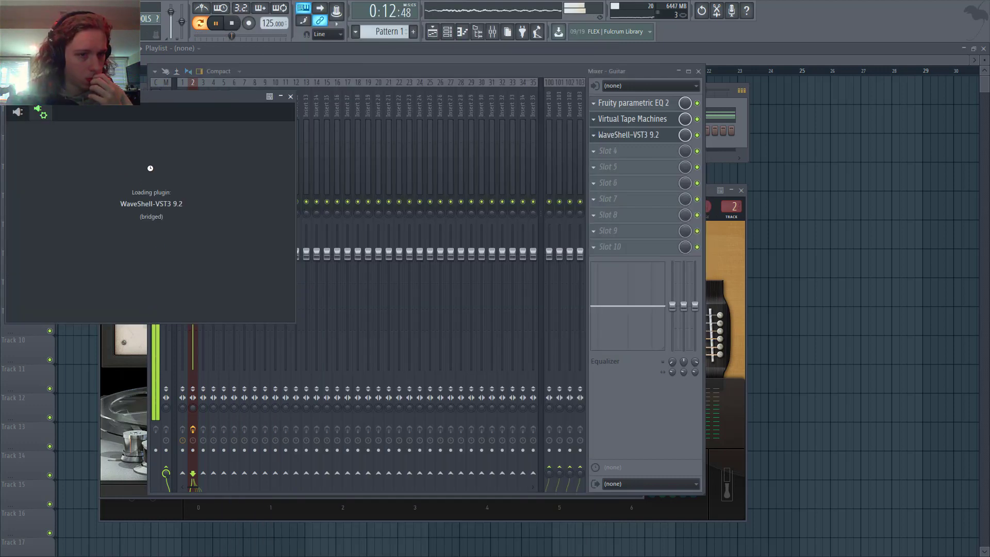
pyautogui.click(556, 404)
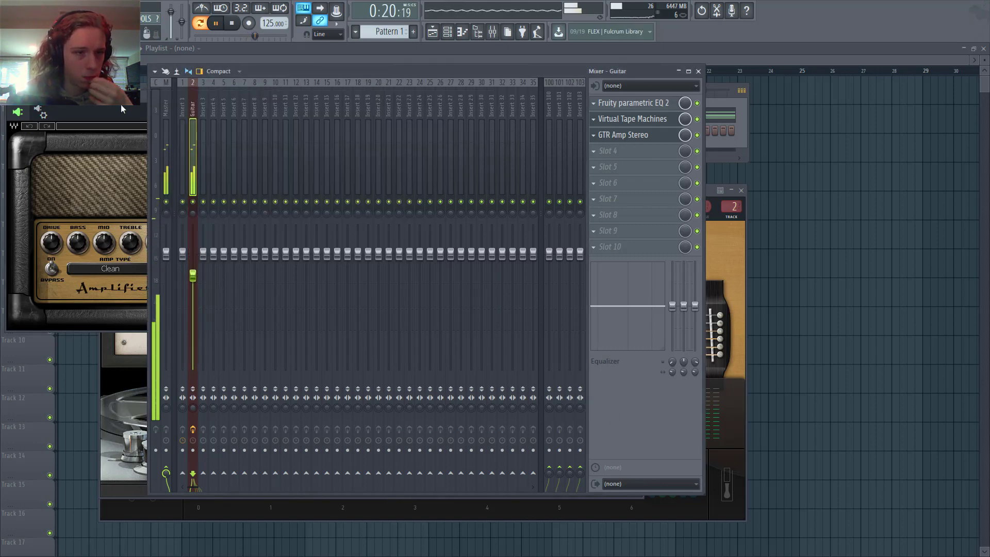
pyautogui.moveTo(122, 106); pyautogui.dragTo(238, 104)
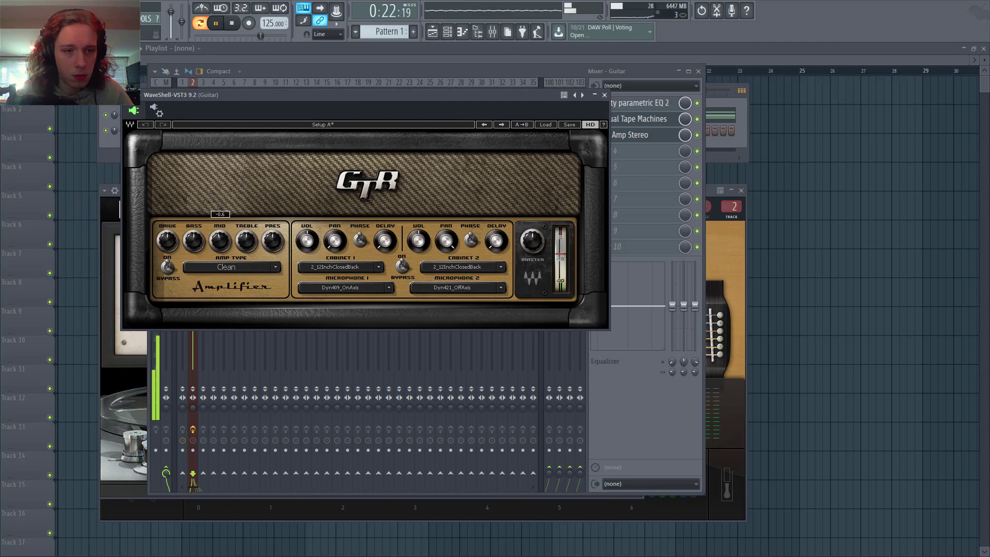
pyautogui.moveTo(219, 238); pyautogui.dragTo(219, 236)
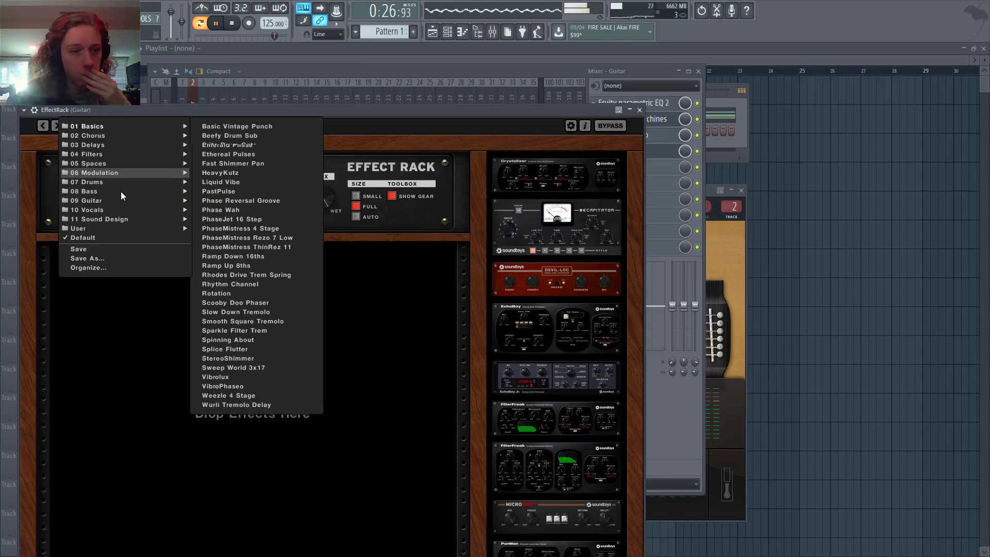
# - Apply the Dirt Echo preset from the Vocals category in EffectRack and close the plugin
pyautogui.moveTo(126, 202)
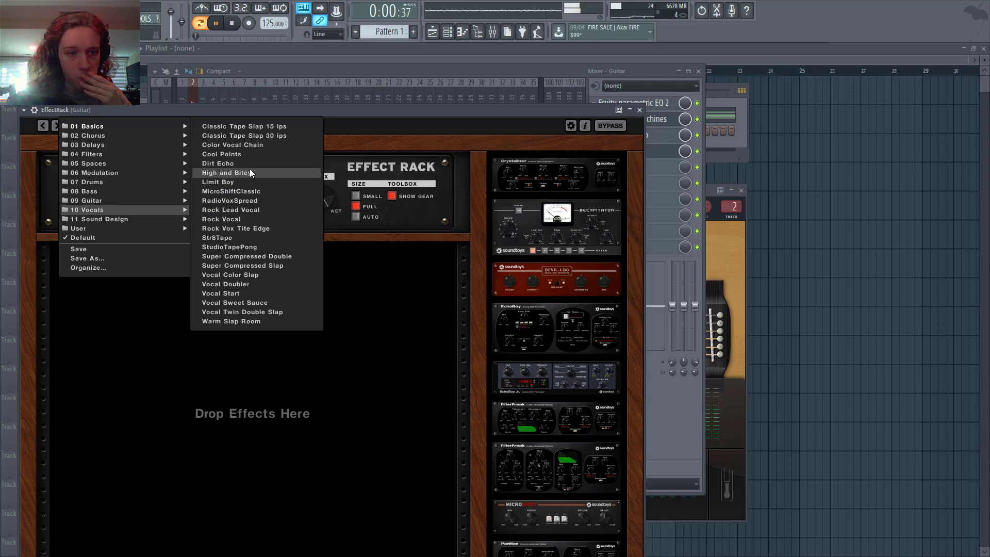
pyautogui.click(252, 164)
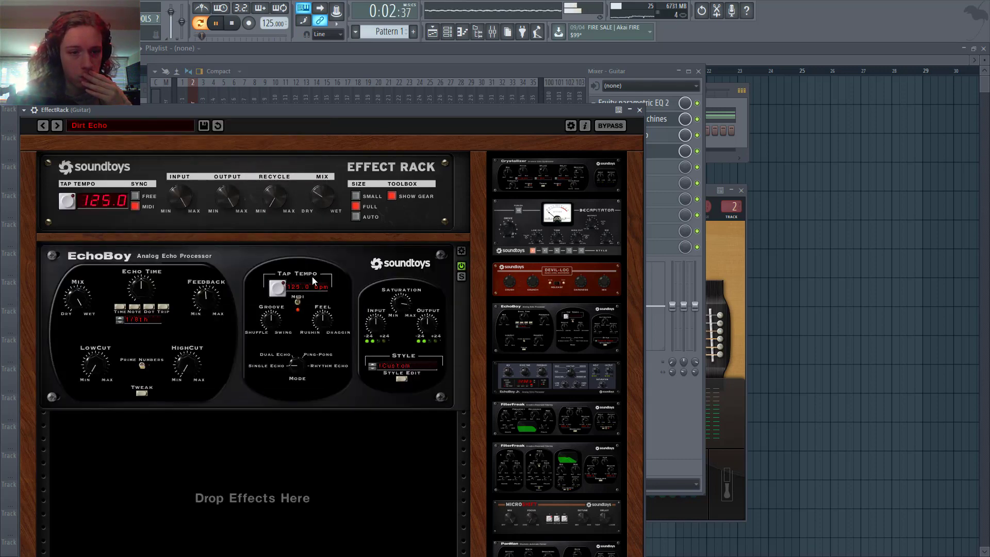
pyautogui.click(639, 110)
pyautogui.click(197, 249)
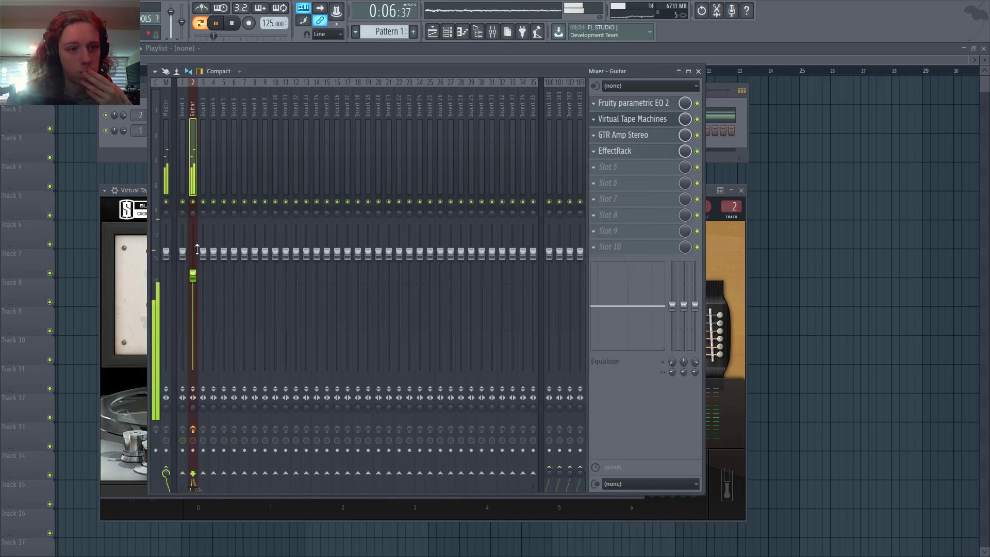
# - Load Radiator in the Guitar track's fifth effect slot and lower its mix
pyautogui.click(647, 171)
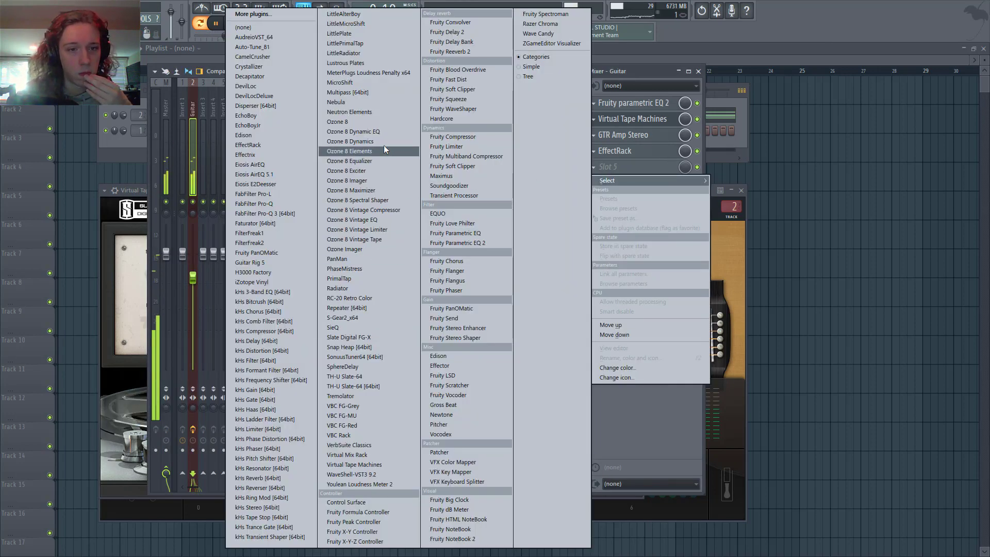
pyautogui.click(337, 288)
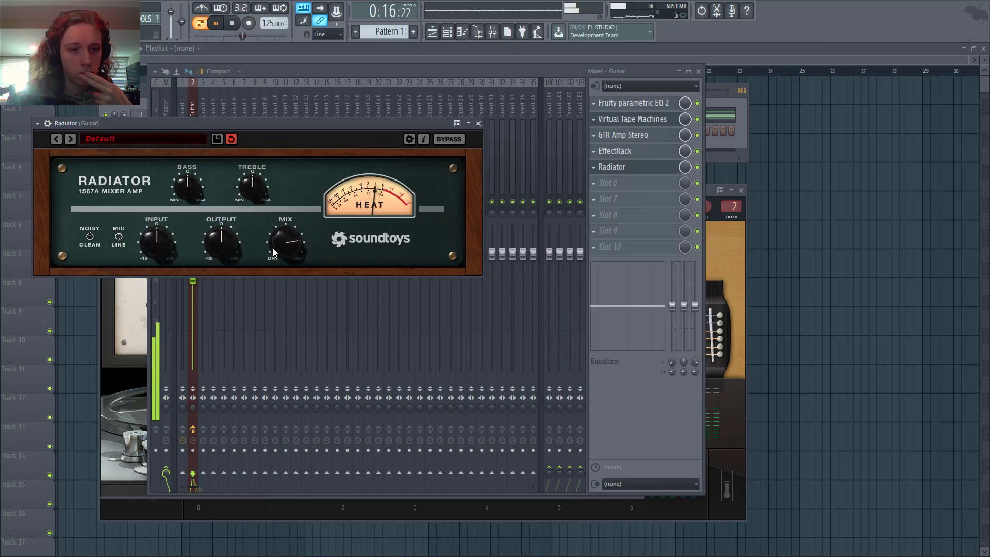
pyautogui.moveTo(273, 248); pyautogui.dragTo(268, 277)
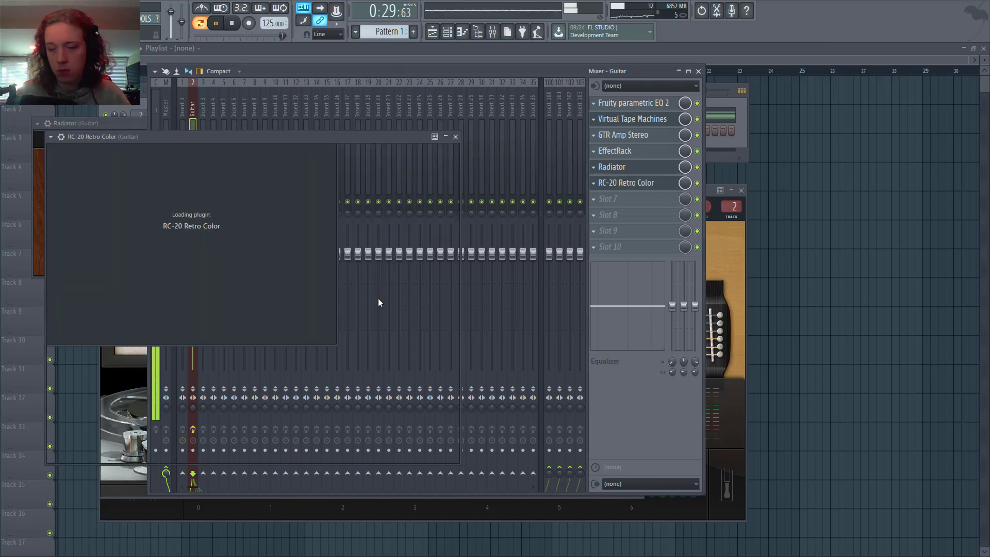
# - Apply the Vinyl 2 preset in RC-20 Retro Color, then set Wow to 100%, Flutter to 55% and Wobble to 9%
pyautogui.click(290, 169)
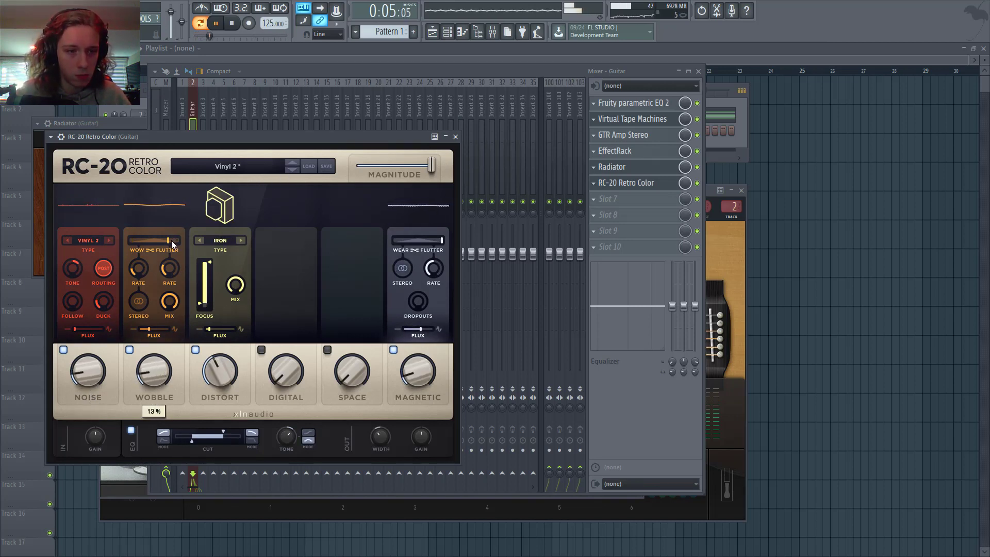
pyautogui.moveTo(172, 244); pyautogui.dragTo(152, 247)
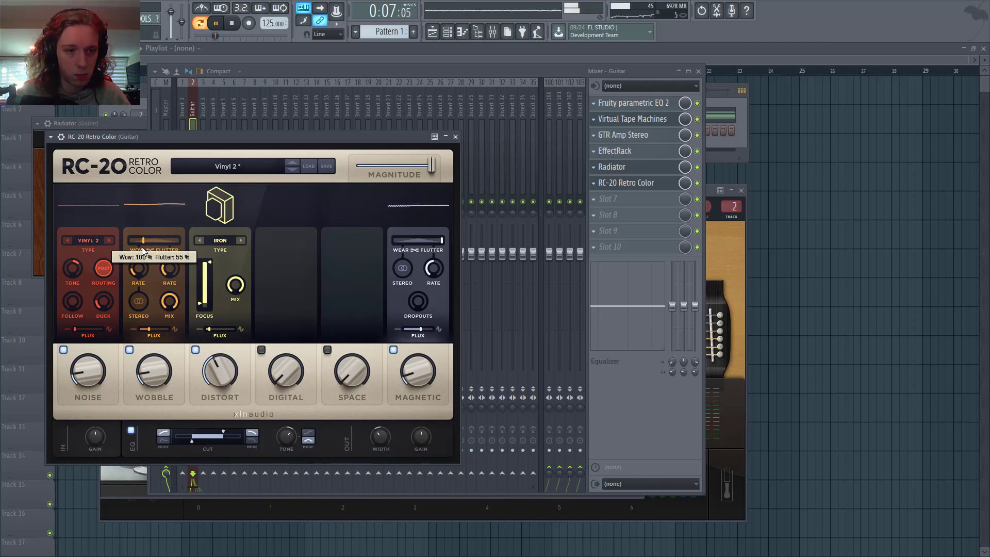
pyautogui.moveTo(149, 377)
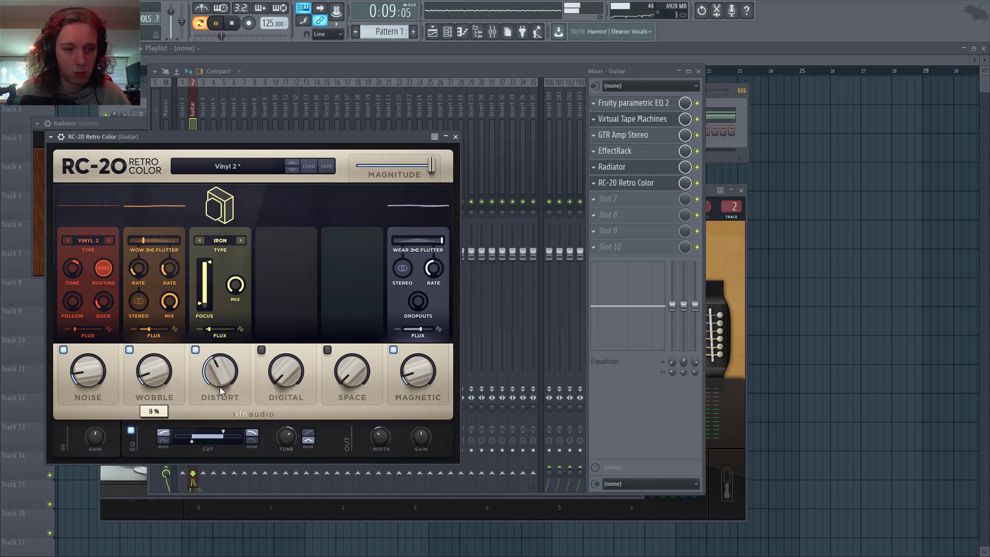
# - Turn on RC-20's Digital module at 7% and its Space module at a low amount
pyautogui.moveTo(221, 387)
pyautogui.click(262, 350)
pyautogui.moveTo(282, 358)
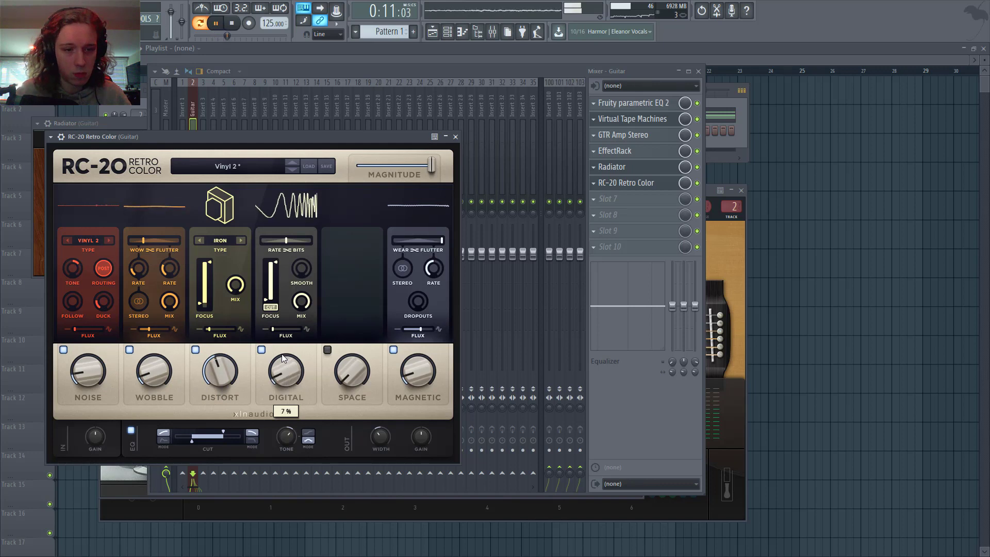
pyautogui.click(326, 350)
pyautogui.moveTo(371, 372)
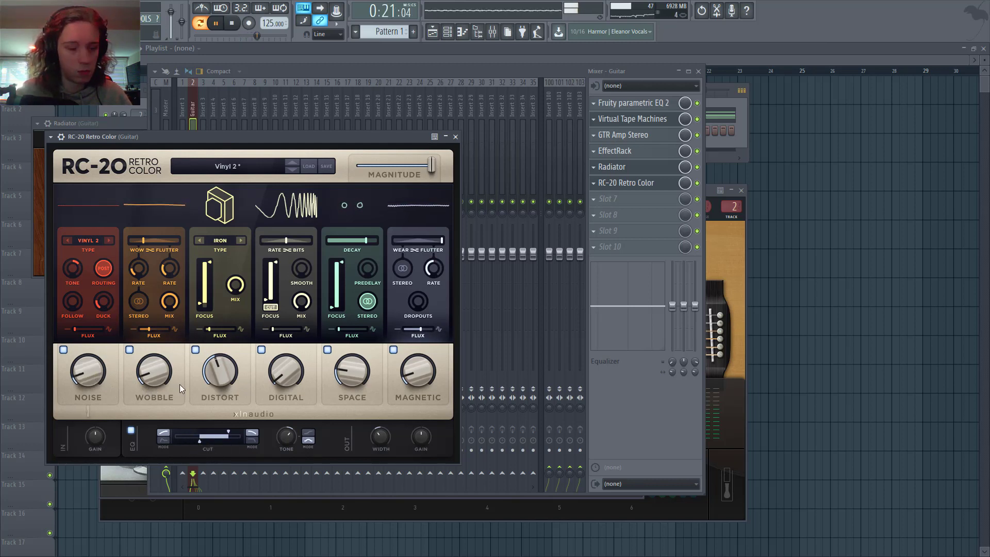
# - Close RC-20 Retro Color and raise the Guitar track's volume fader slightly
pyautogui.click(456, 138)
pyautogui.click(203, 148)
pyautogui.click(194, 153)
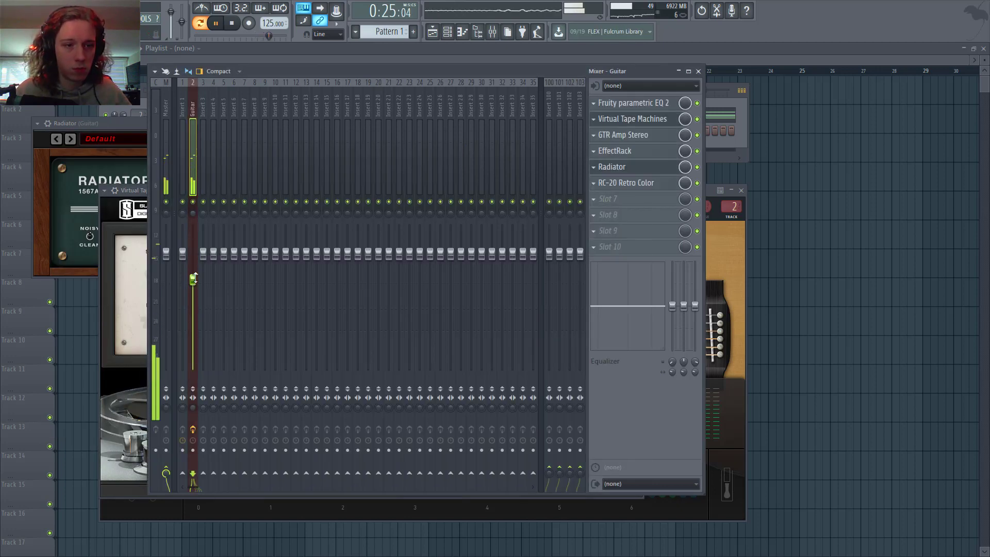
pyautogui.moveTo(194, 279); pyautogui.dragTo(193, 274)
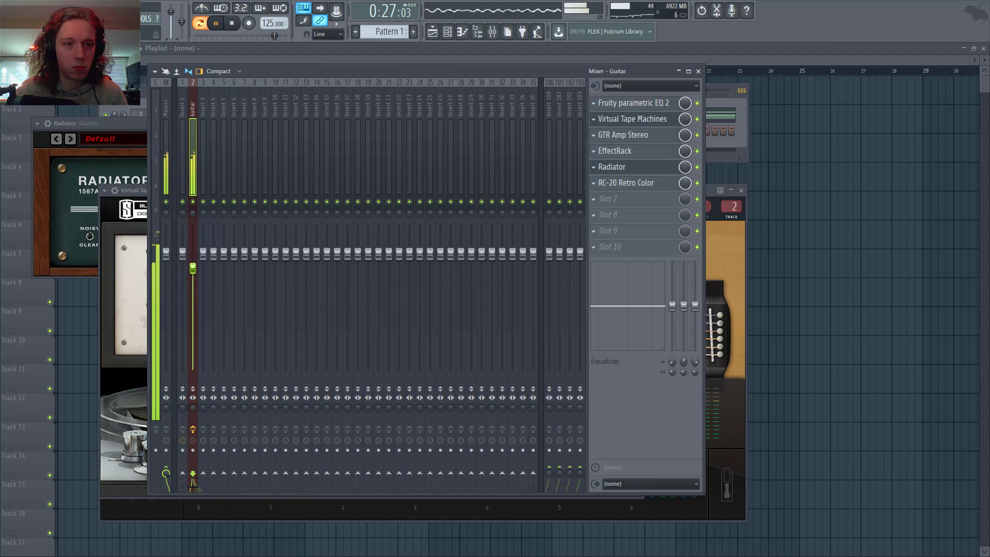
# - Add Omnisphere as a new channel and load its Baritone Guitar a patch from the Guitars category
pyautogui.press('F6')
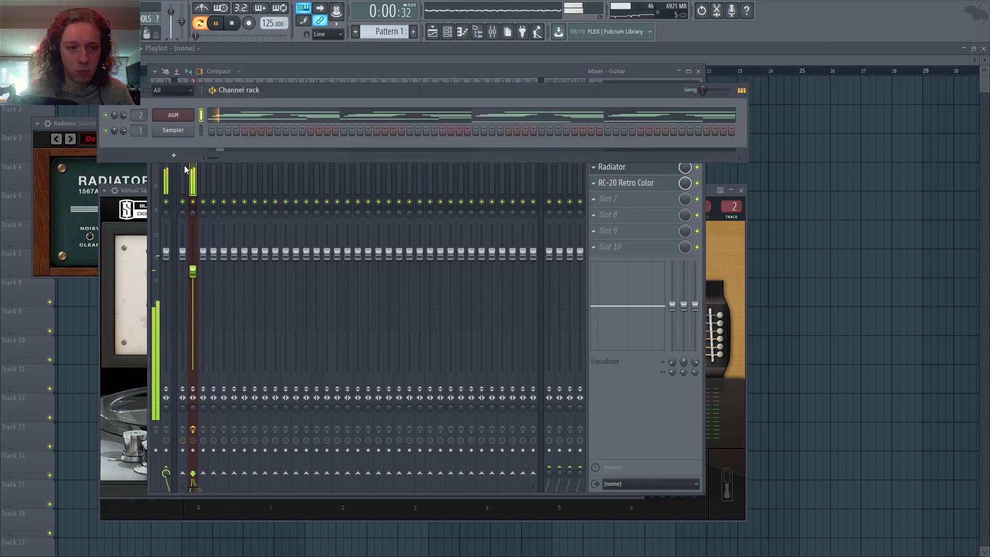
pyautogui.click(173, 114)
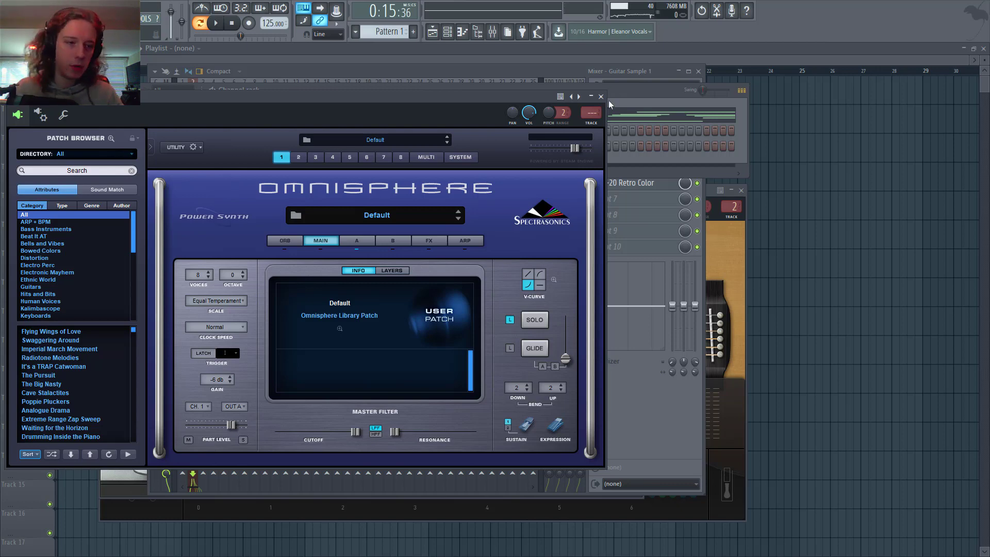
pyautogui.click(51, 285)
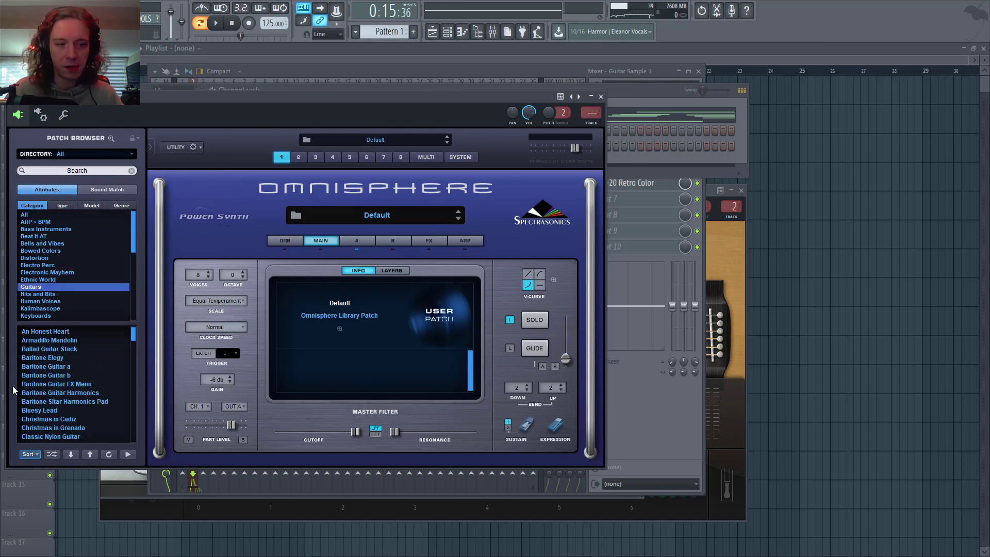
pyautogui.click(47, 366)
# - Place a D5 note almost one bar long at the start of bar 1 in Omnisphere's piano roll and play it
pyautogui.press('F7')
pyautogui.press('space')
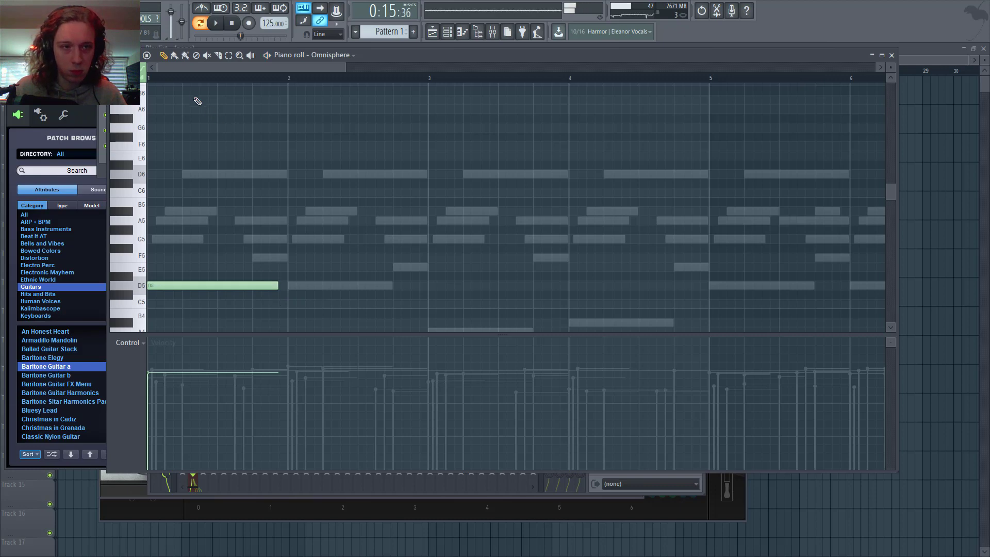
pyautogui.press('space')
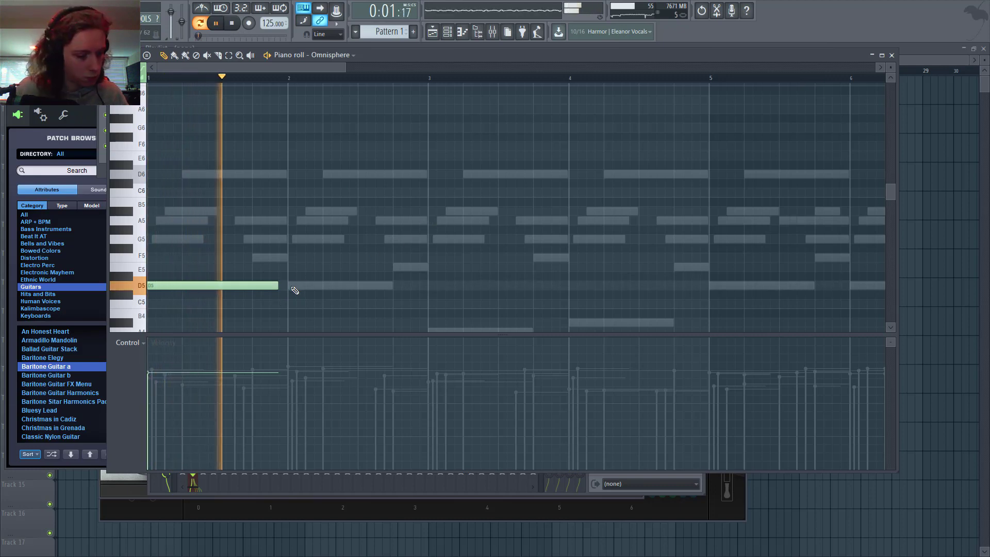
# - Add almost one-bar notes in Omnisphere's piano roll: D6 at bar 2, A4 at bar 3 and A#4 at bar 4
pyautogui.press('space')
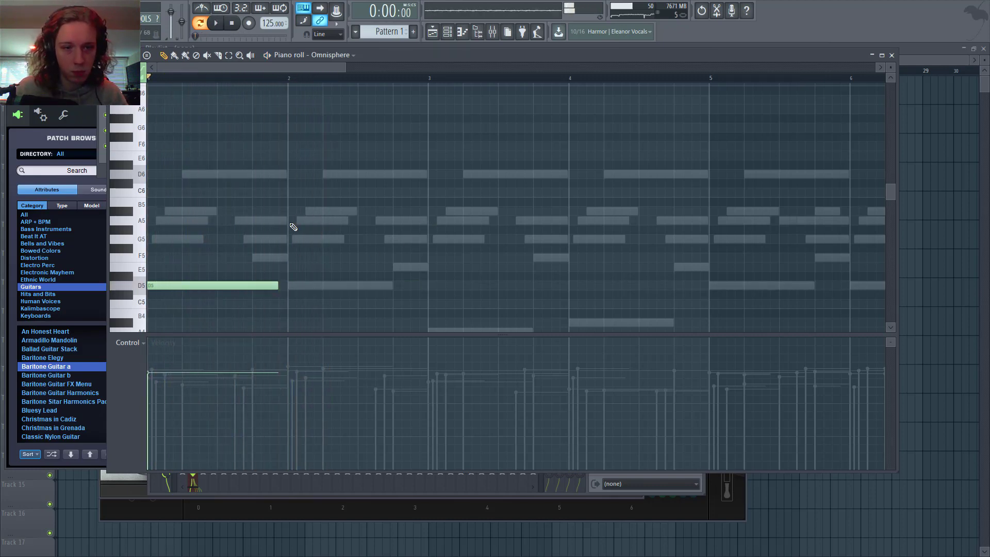
pyautogui.click(293, 175)
pyautogui.click(429, 329)
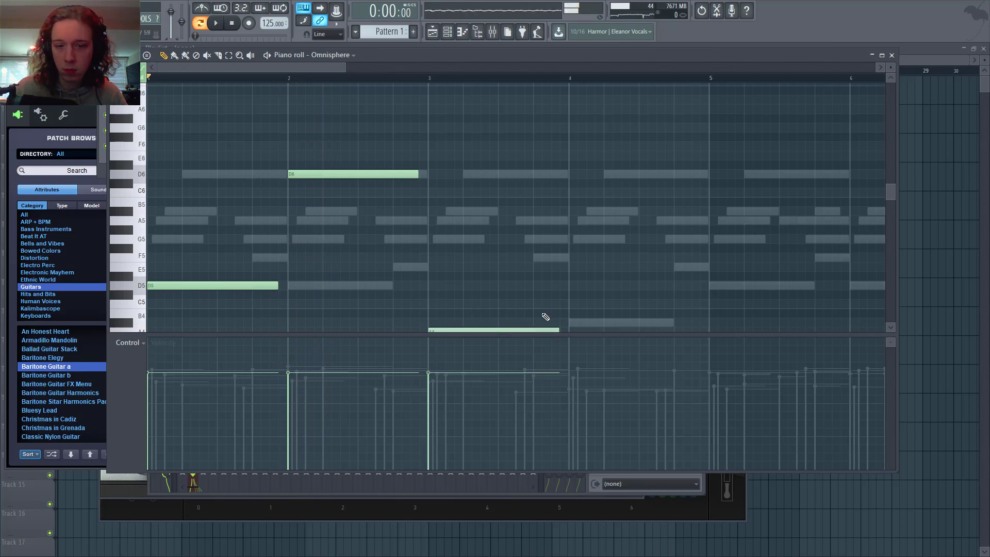
pyautogui.click(569, 323)
# - Extend the first three notes to full bars, repeat the four-note phrase across all sixteen bars and play it
pyautogui.hotkey('ctrl', 'a')
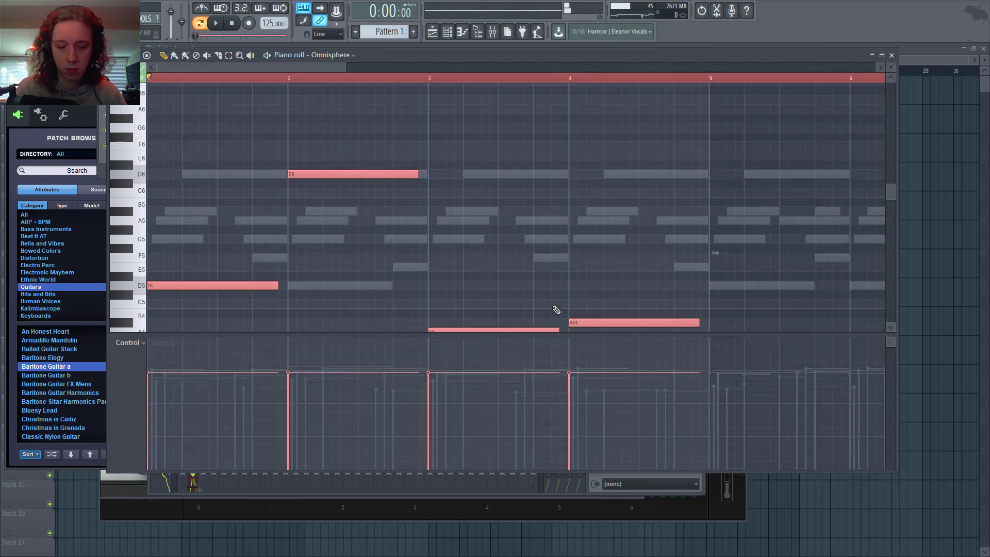
pyautogui.scroll(-3, 556, 309)
pyautogui.hotkey('ctrl', 'b')
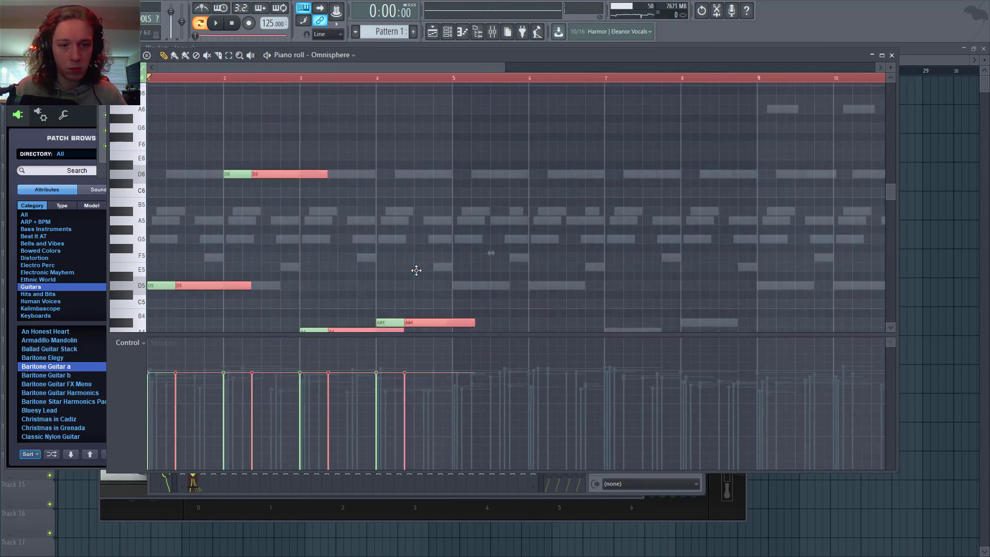
pyautogui.hotkey('ctrl', 'a')
pyautogui.hotkey('ctrl', 'b')
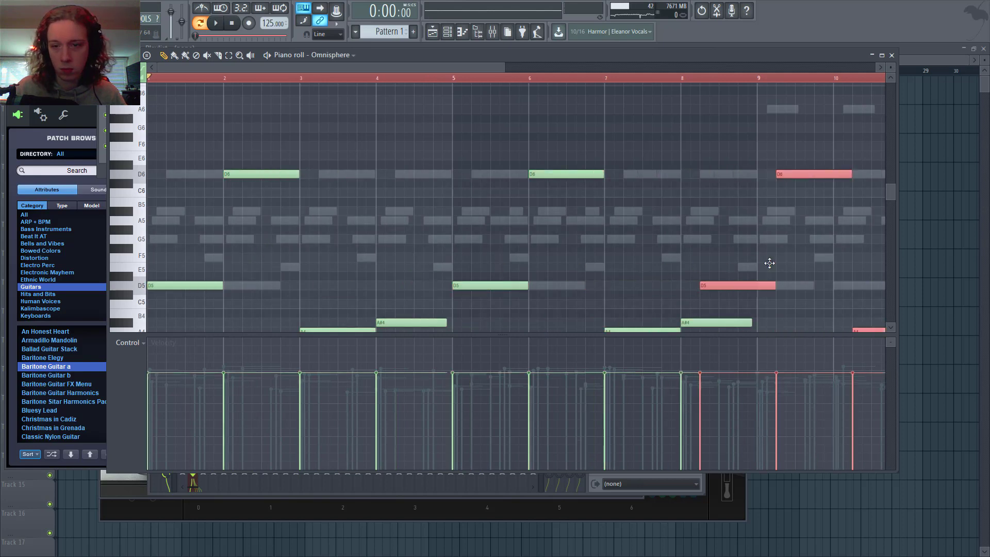
pyautogui.press('space')
pyautogui.scroll(-3, 685, 280)
pyautogui.press('F7')
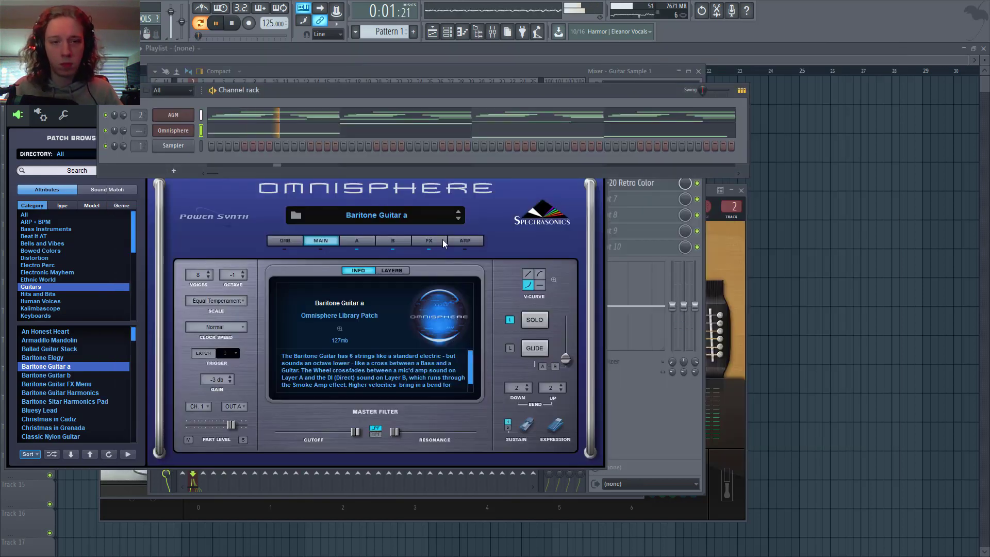
# - Name the Omnisphere channel Lead on mixer track 3 and add Fruity parametric EQ 2, cutting the lows and slightly dipping band 5
pyautogui.rightClick(194, 133)
pyautogui.press('Escape')
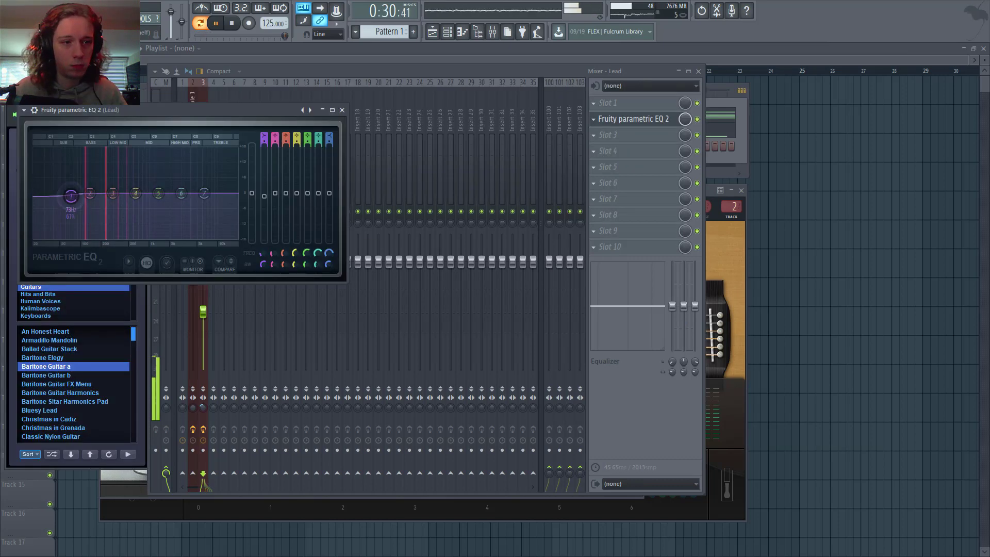
pyautogui.moveTo(70, 195); pyautogui.dragTo(83, 209)
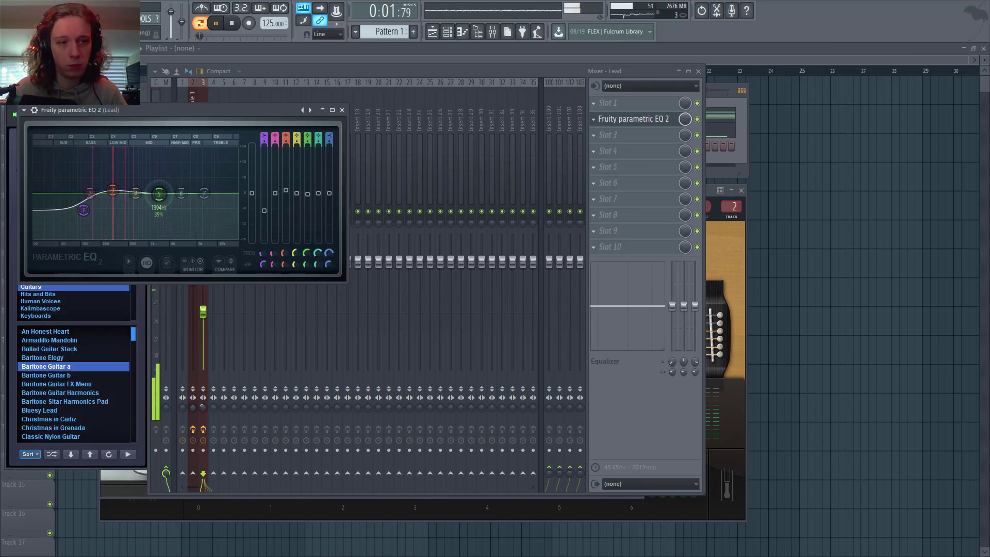
pyautogui.moveTo(158, 194); pyautogui.dragTo(159, 197)
# - Add Fruity Reeverb 2 to slot 3 of the Lead track and lower the track's volume fader slightly
pyautogui.click(638, 137)
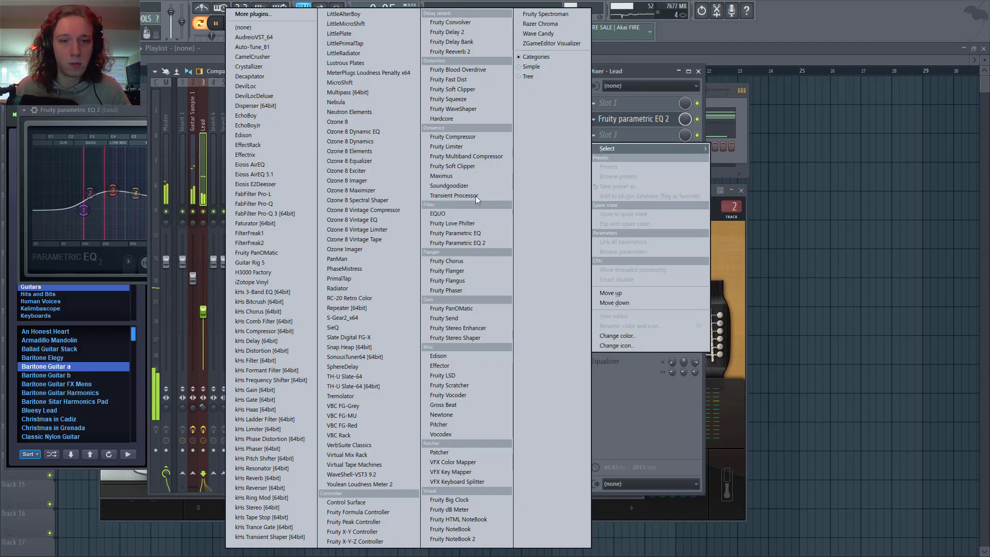
pyautogui.click(476, 51)
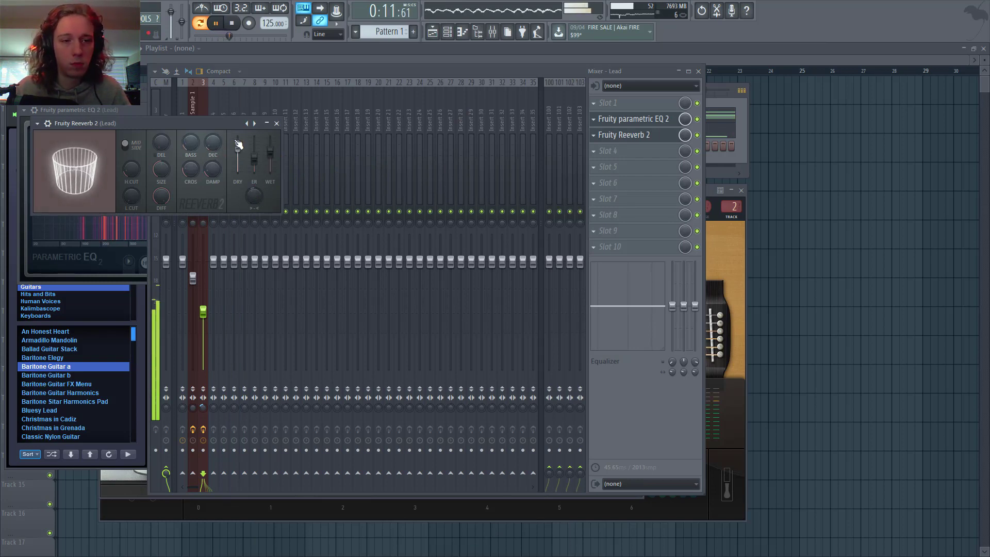
pyautogui.click(276, 123)
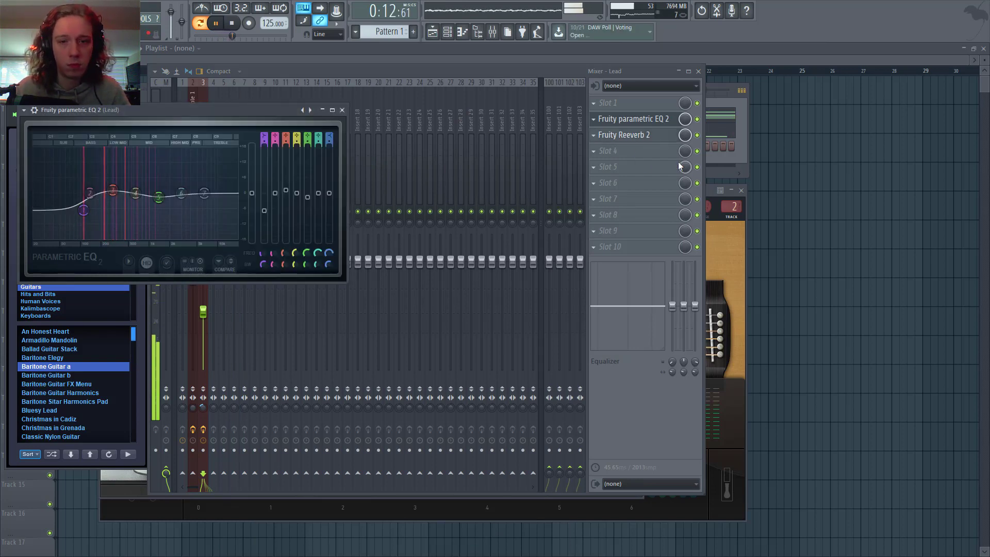
pyautogui.click(617, 151)
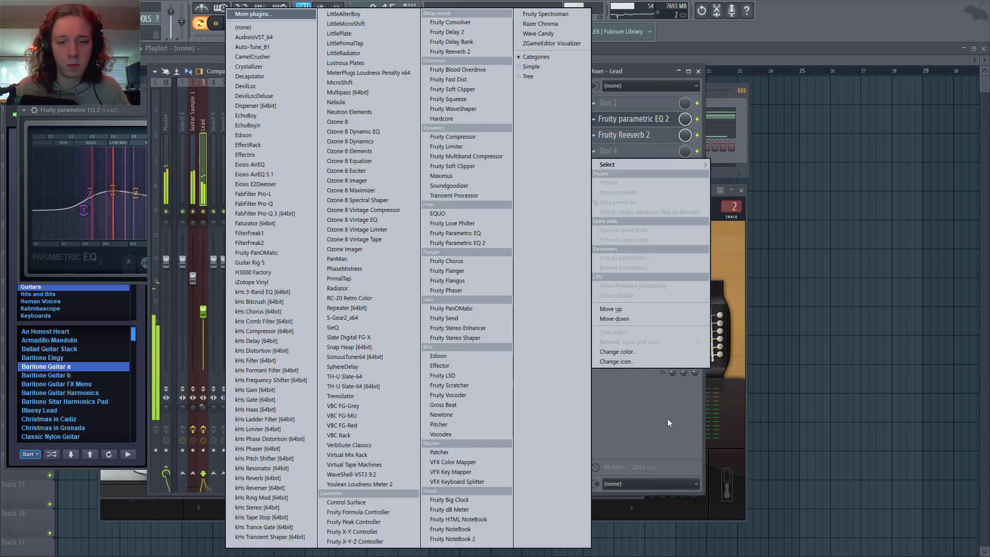
pyautogui.click(205, 339)
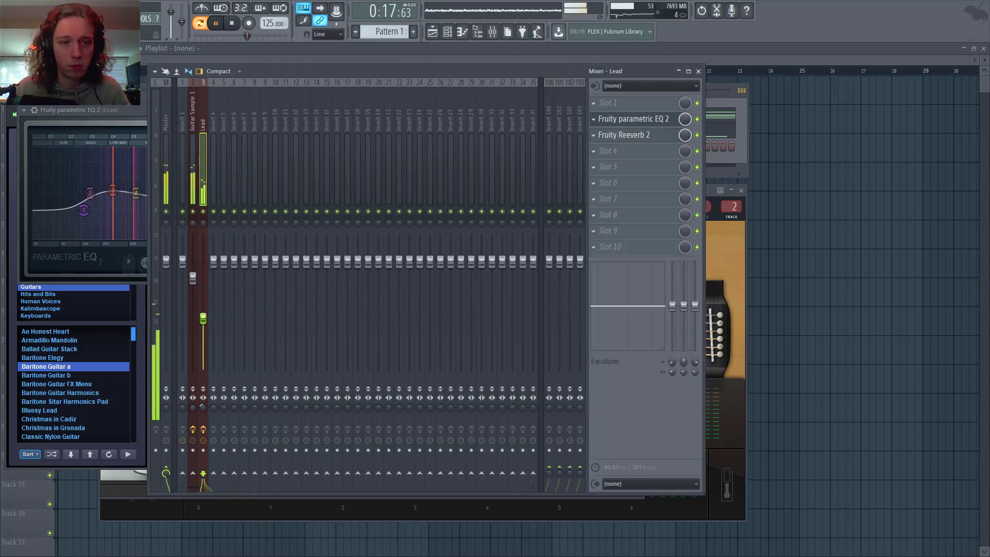
# - Add Ozone Imager to the Lead track's slot 4 with Width 30.2 and Stereoize Amount 7.4, and close the effect windows
pyautogui.click(644, 151)
pyautogui.click(639, 154)
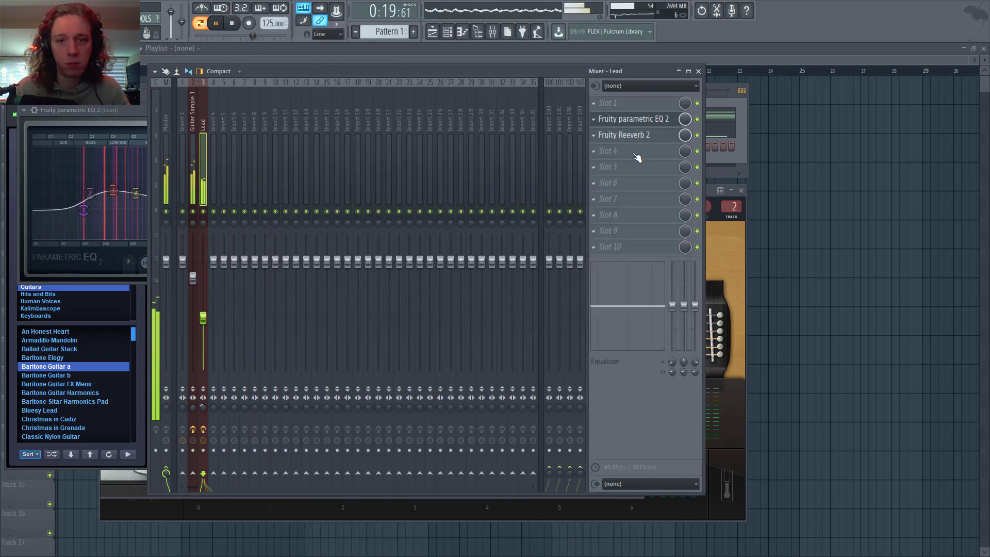
pyautogui.click(639, 154)
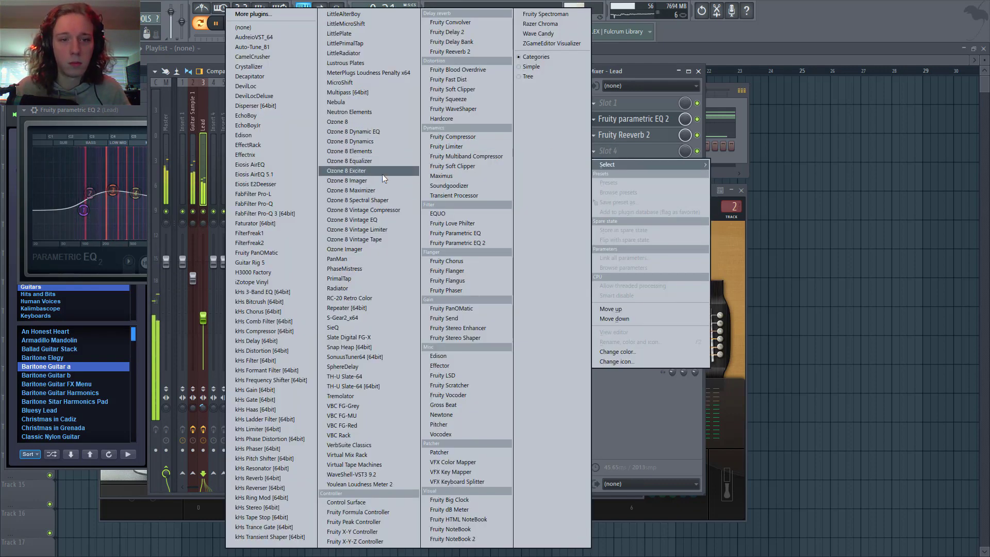
pyautogui.click(344, 249)
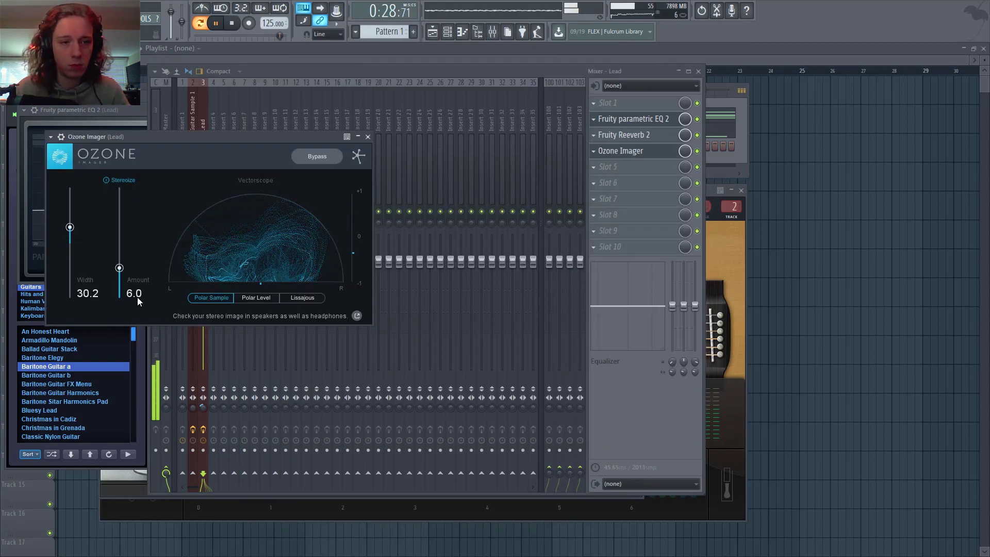
pyautogui.moveTo(120, 268); pyautogui.dragTo(123, 260)
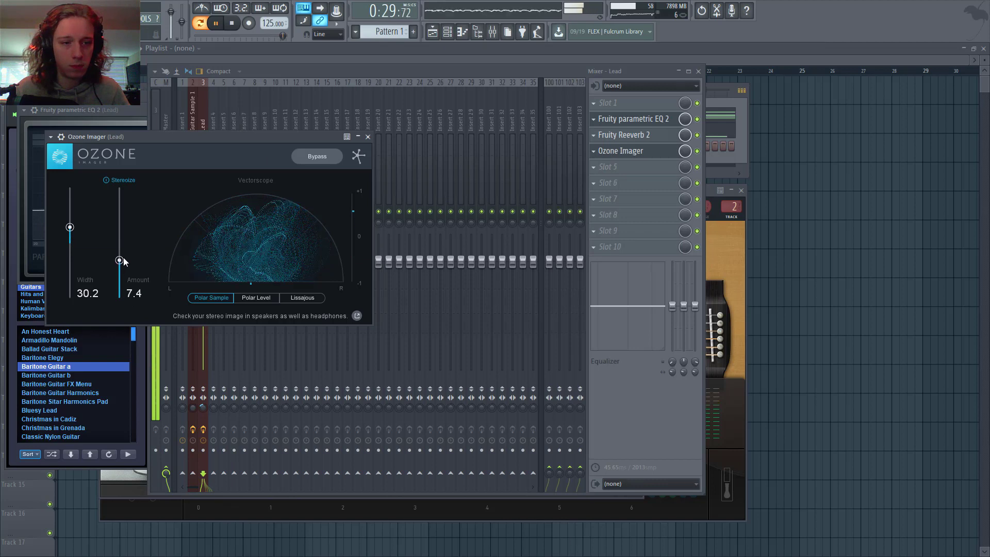
pyautogui.click(367, 136)
pyautogui.click(342, 110)
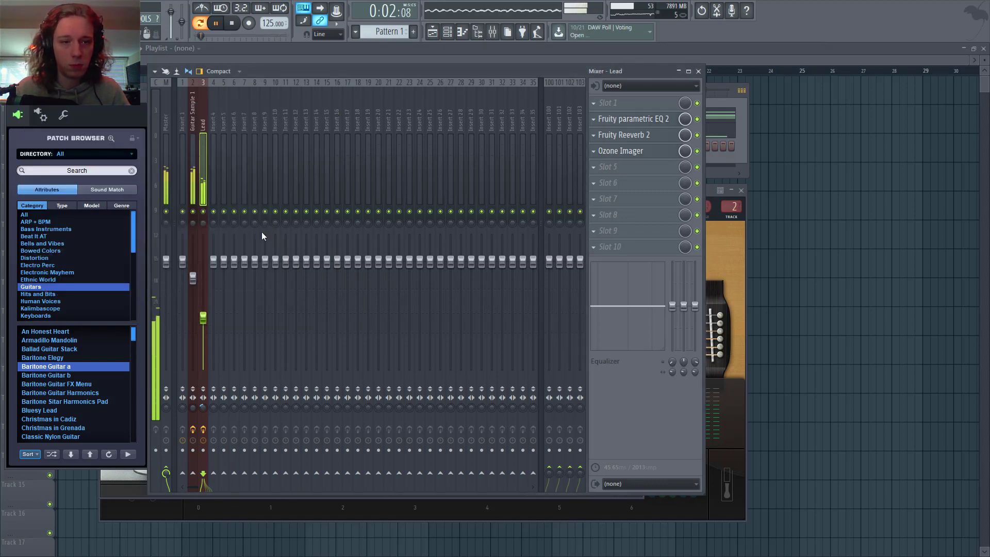
# - Stop playback and rename Pattern 1 as SAMPLE 1
pyautogui.click(729, 164)
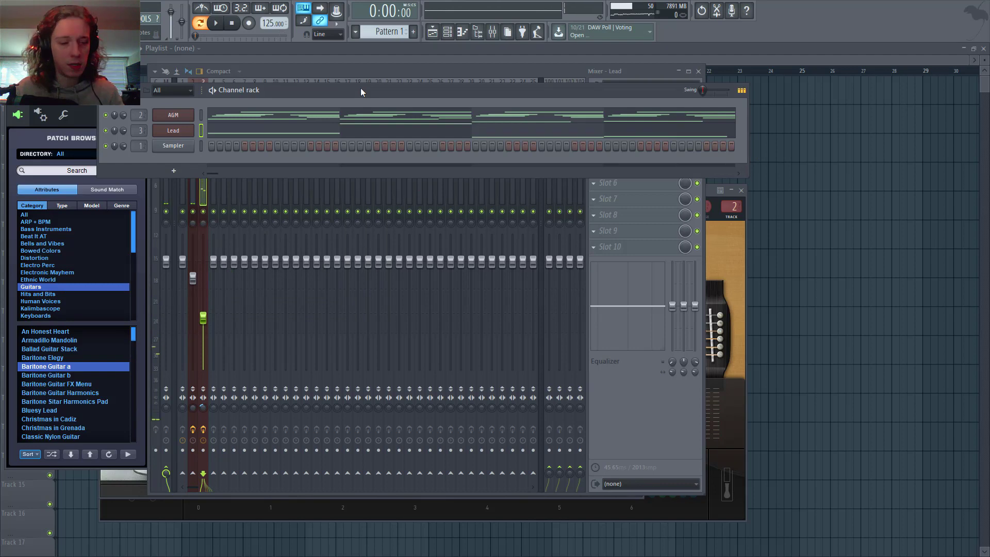
pyautogui.press('F2')
pyautogui.write('SANOK')
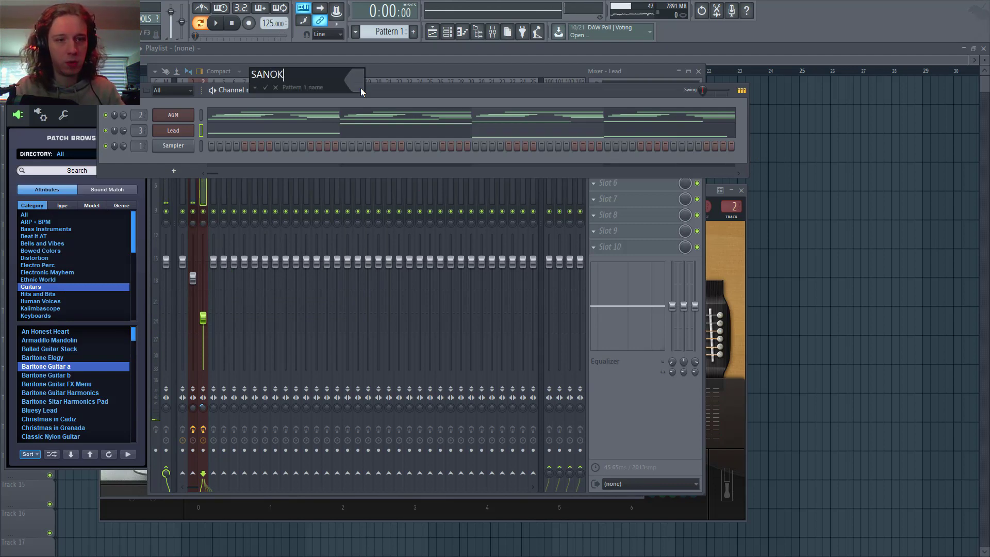
pyautogui.press('BackSpace')
pyautogui.press('BackSpace')
pyautogui.press('BackSpace')
pyautogui.write('MPLE 1')
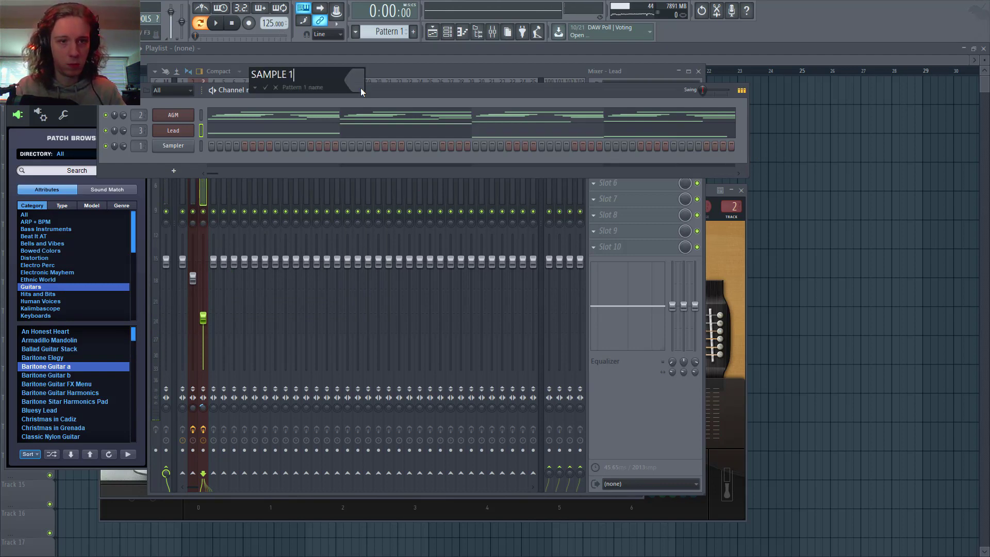
pyautogui.press('Return')
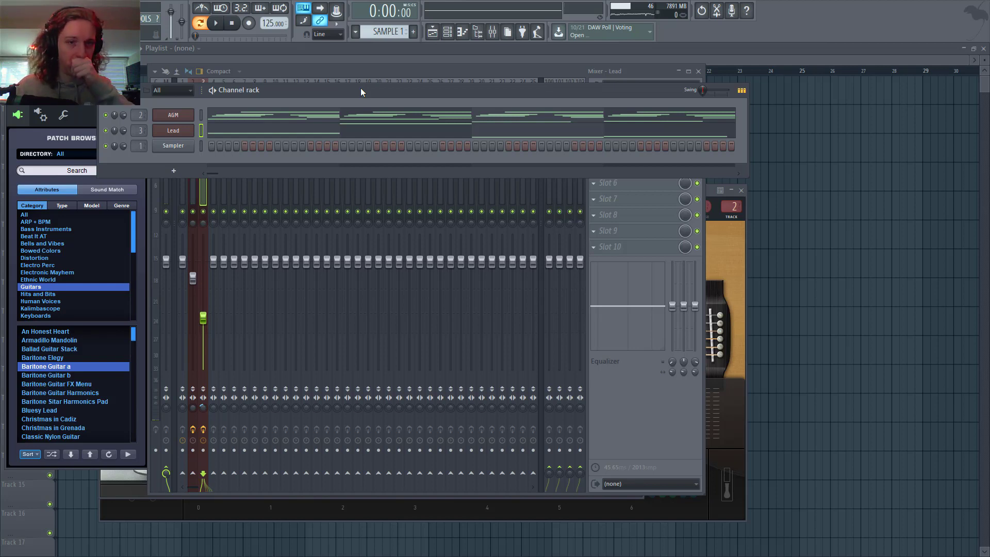
# - Create a new empty pattern and insert Piano V2 [64bit] as a channel above the Sampler
pyautogui.press('F4')
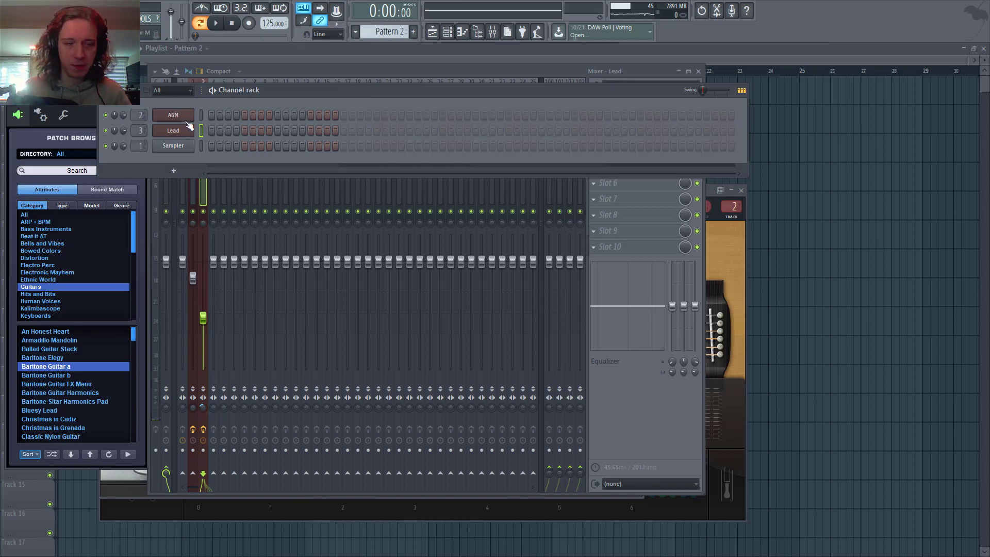
pyautogui.rightClick(191, 146)
pyautogui.moveTo(221, 216)
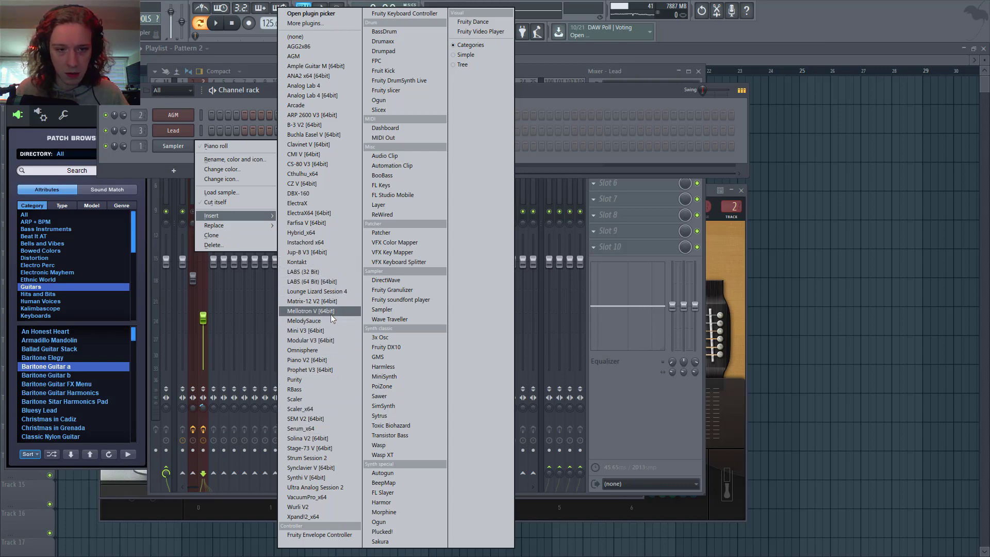
pyautogui.click(314, 360)
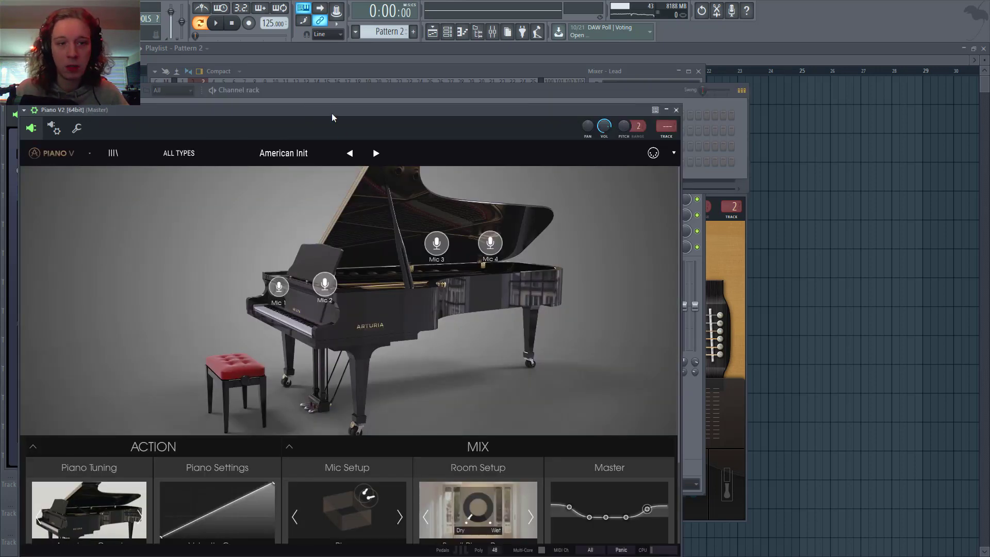
# - Rename the AGM channel as Guitar 126 BPM
pyautogui.click(327, 98)
pyautogui.rightClick(180, 109)
pyautogui.press('r')
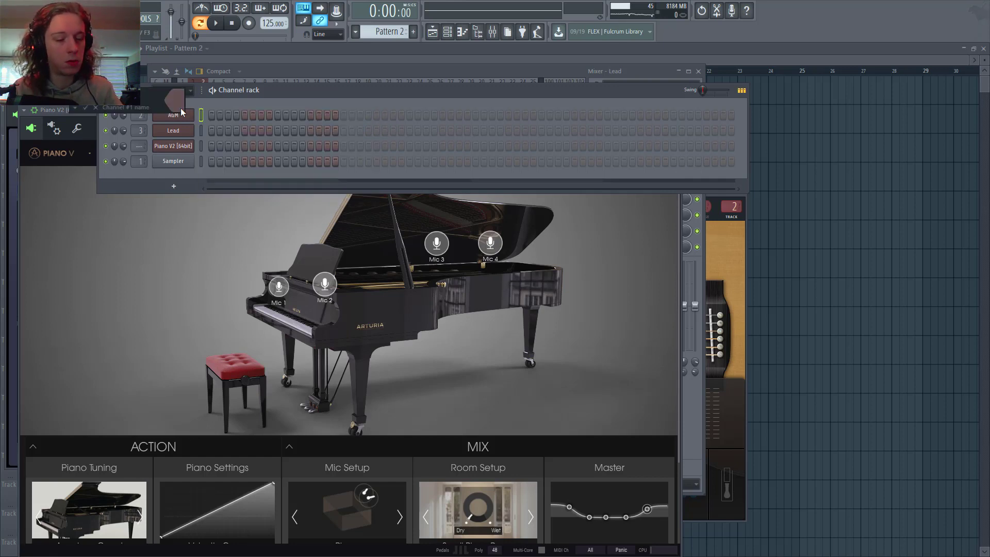
pyautogui.write('Guitar 126 BPM')
pyautogui.press('Return')
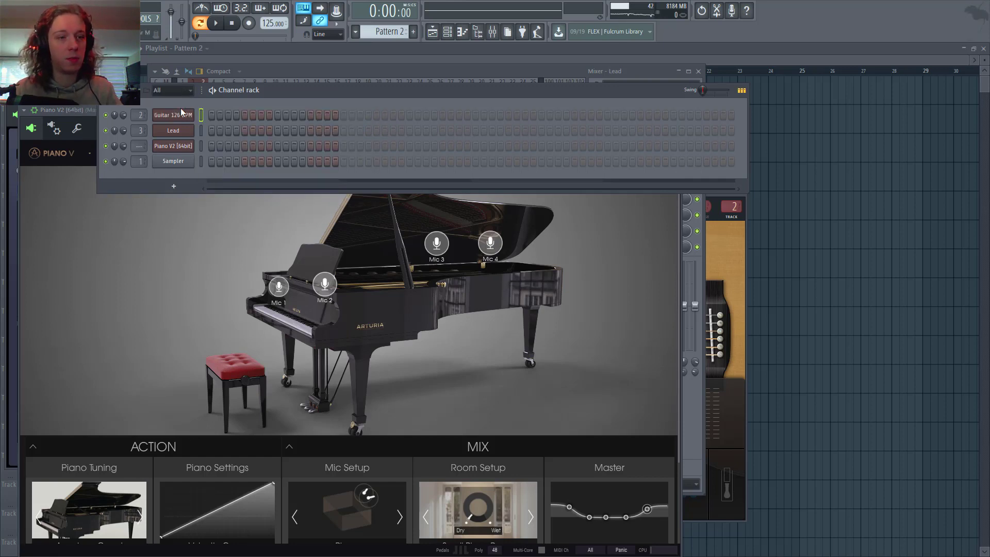
pyautogui.rightClick(270, 24)
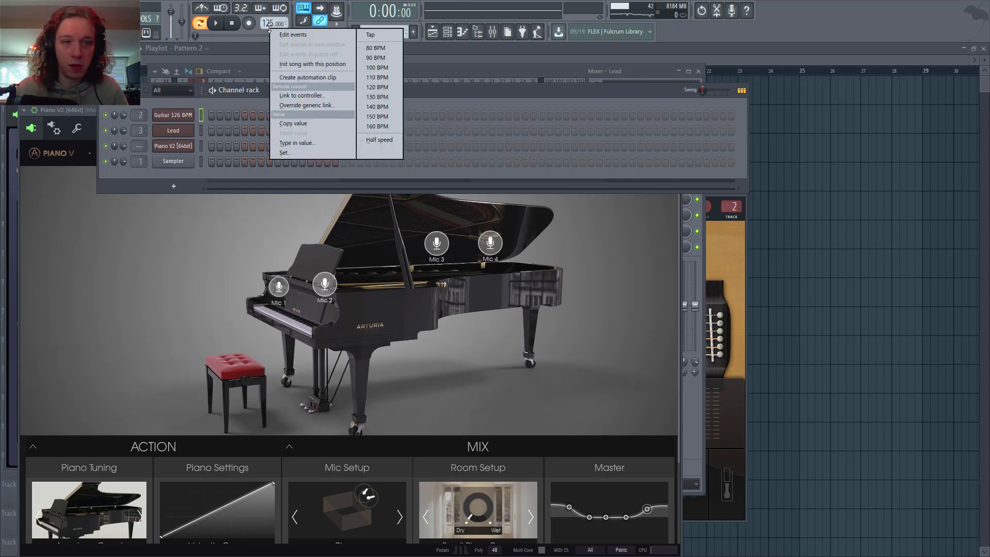
pyautogui.click(289, 138)
# - Rename the Piano V2 channel as 170 BPM and the Lead mixer track as Lead - 126 BPM
pyautogui.write('1')
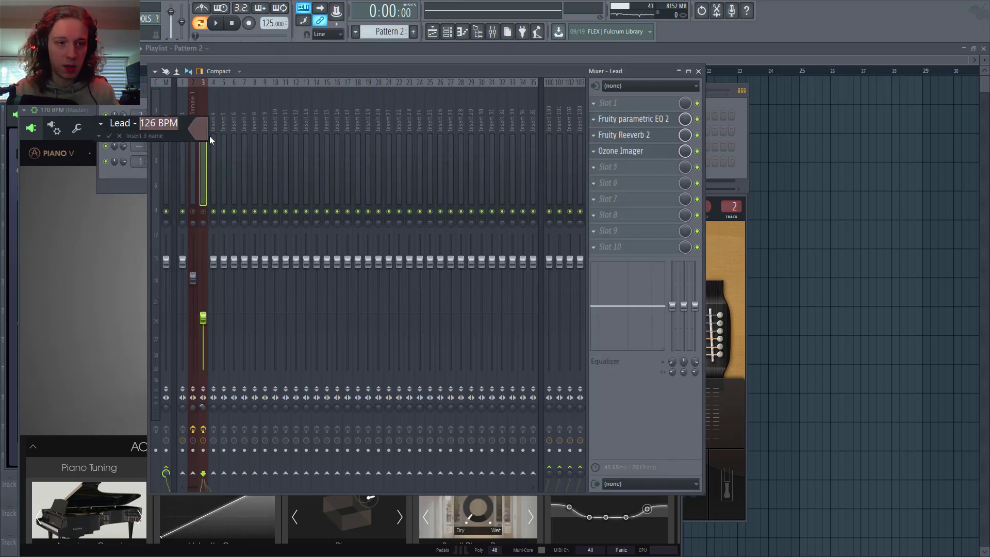
pyautogui.hotkey('shift', 'Left')
pyautogui.hotkey('shift', 'Left')
pyautogui.hotkey('shift', 'Left')
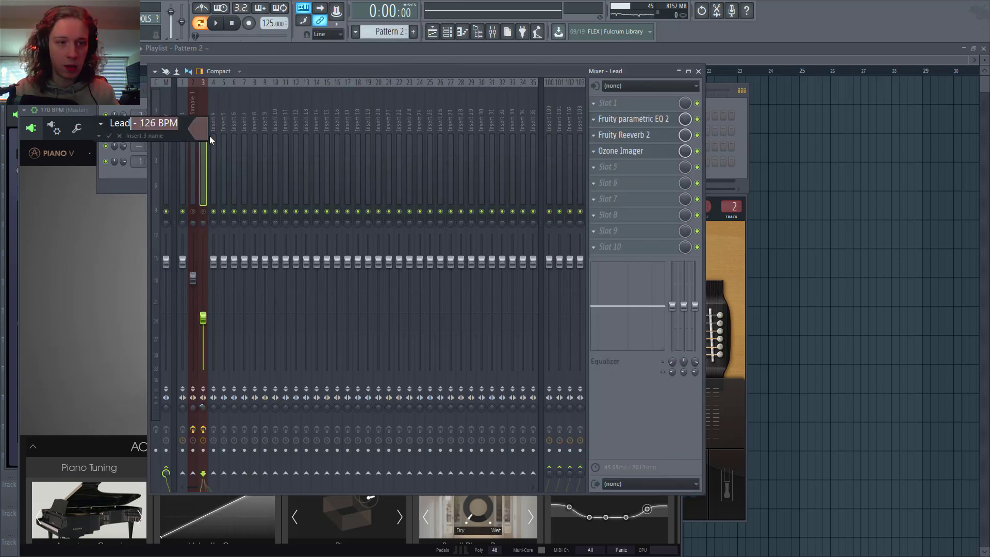
pyautogui.press('Return')
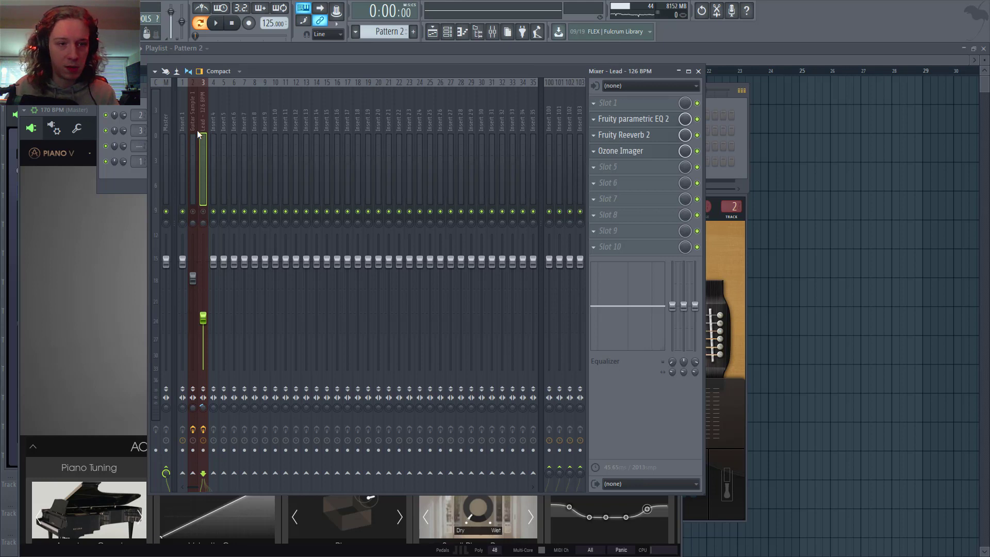
# - Route the 170 BPM channel to mixer track 7 and place a C6 note about one bar long at the start of its piano roll
pyautogui.rightClick(197, 131)
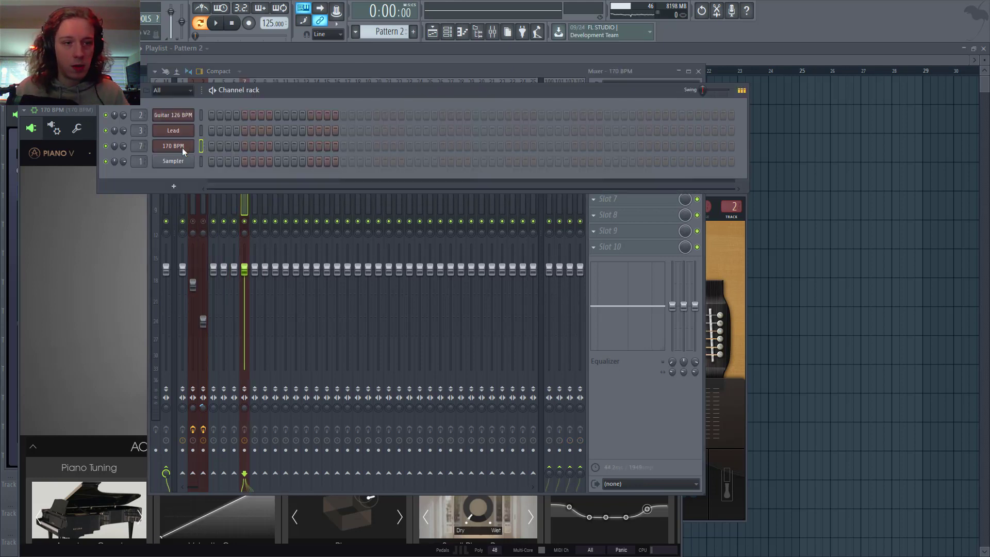
pyautogui.rightClick(183, 148)
pyautogui.click(225, 175)
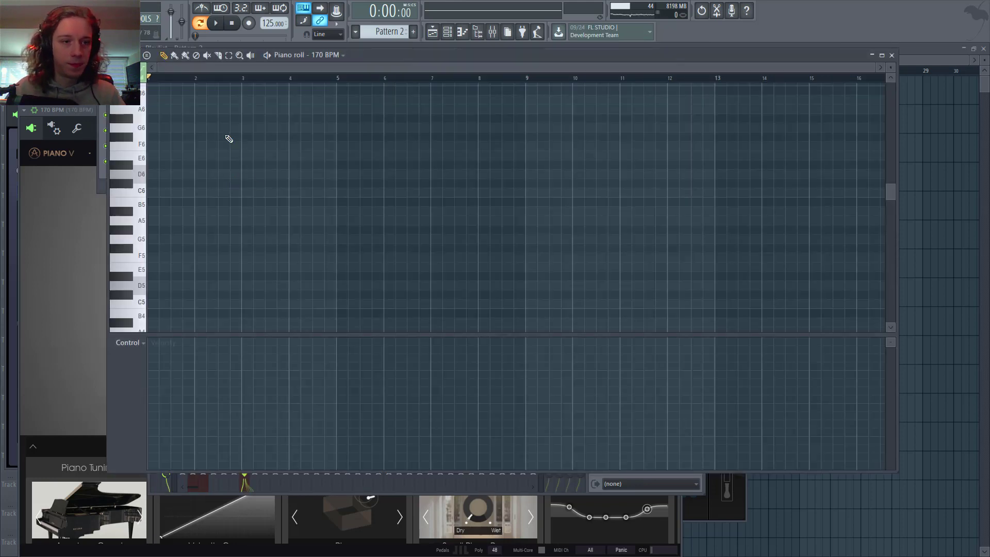
pyautogui.click(154, 191)
# - Set the piano roll's scale highlighting root note to C, keeping the Aeolian scale
pyautogui.click(114, 55)
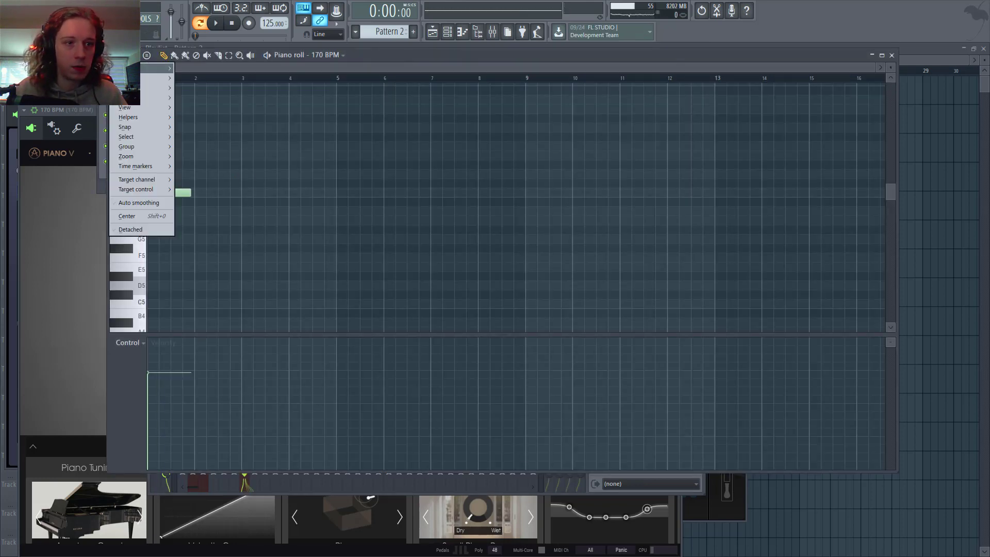
pyautogui.moveTo(135, 116)
pyautogui.moveTo(205, 128)
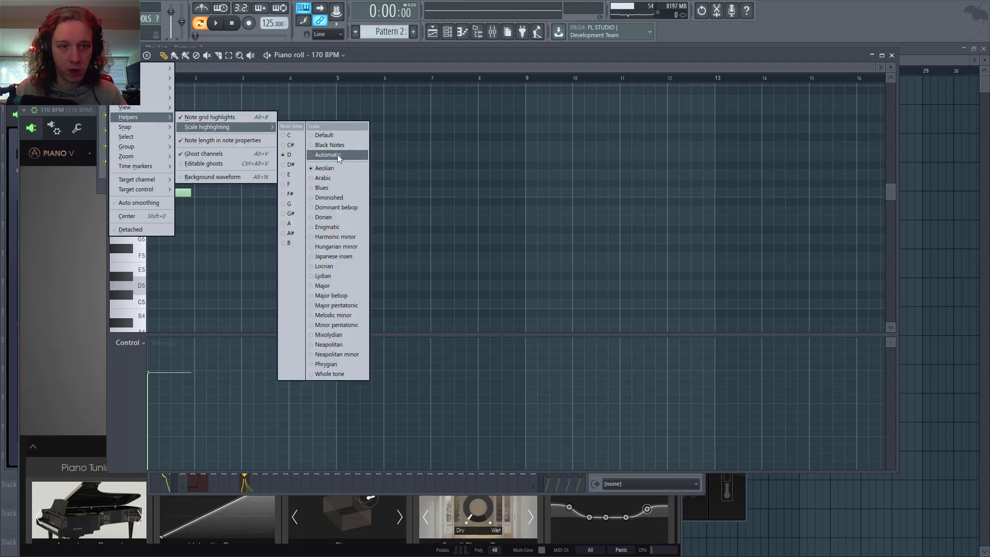
pyautogui.click(298, 135)
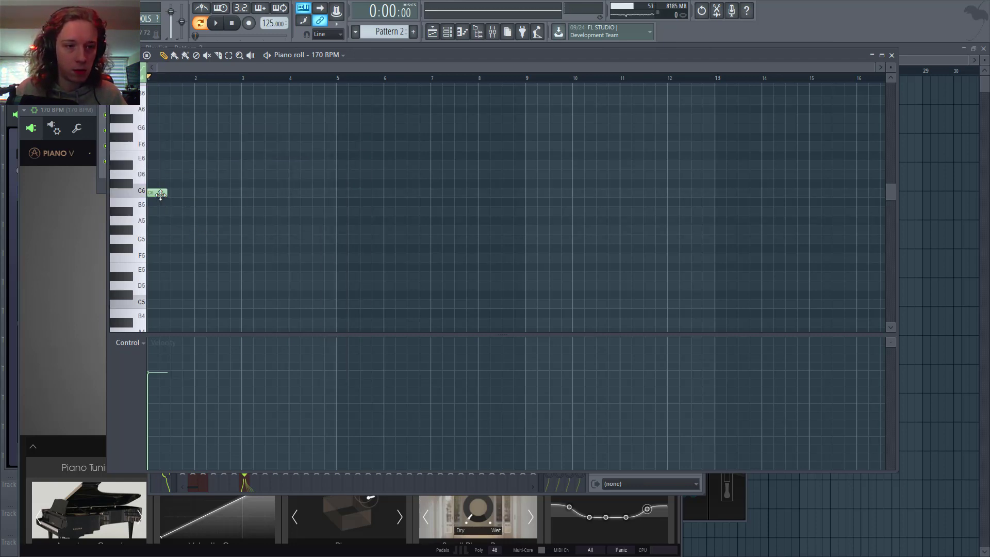
# - Lower the C6 note to C5 and add D#5 on beat 2 and G#5 on beat 3 of bar 1
pyautogui.moveTo(160, 194); pyautogui.dragTo(138, 309)
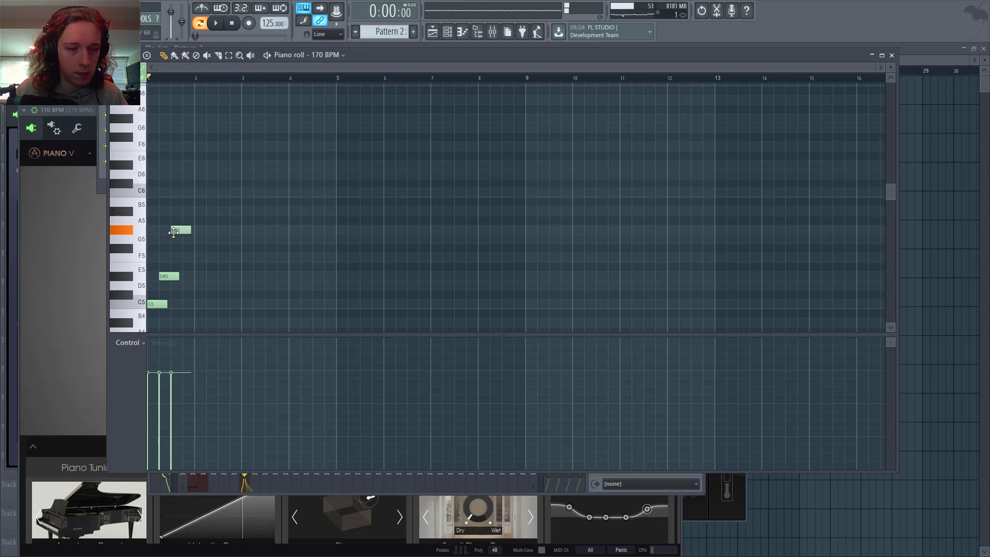
pyautogui.scroll(5, 172, 192)
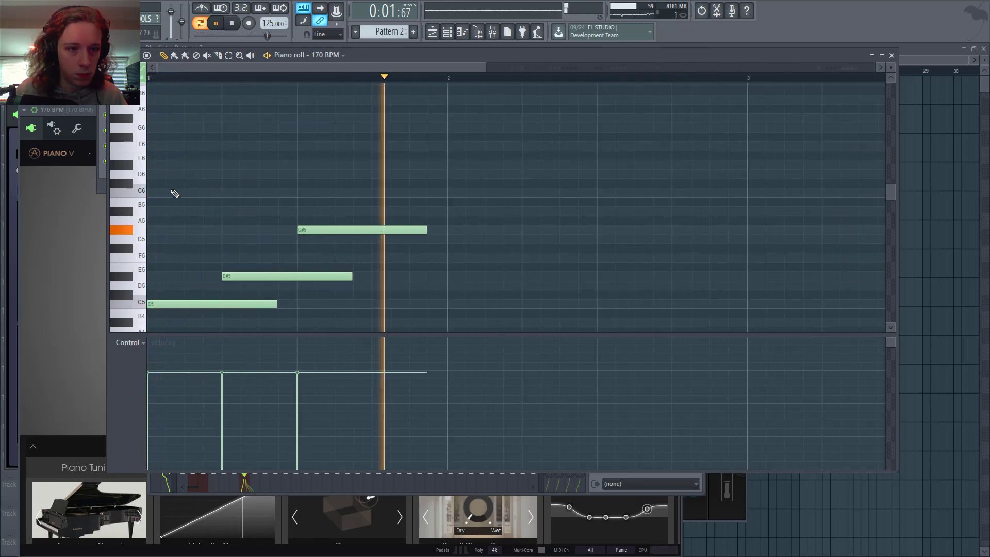
pyautogui.press('space')
# - Set the project tempo to 170 BPM
pyautogui.rightClick(269, 21)
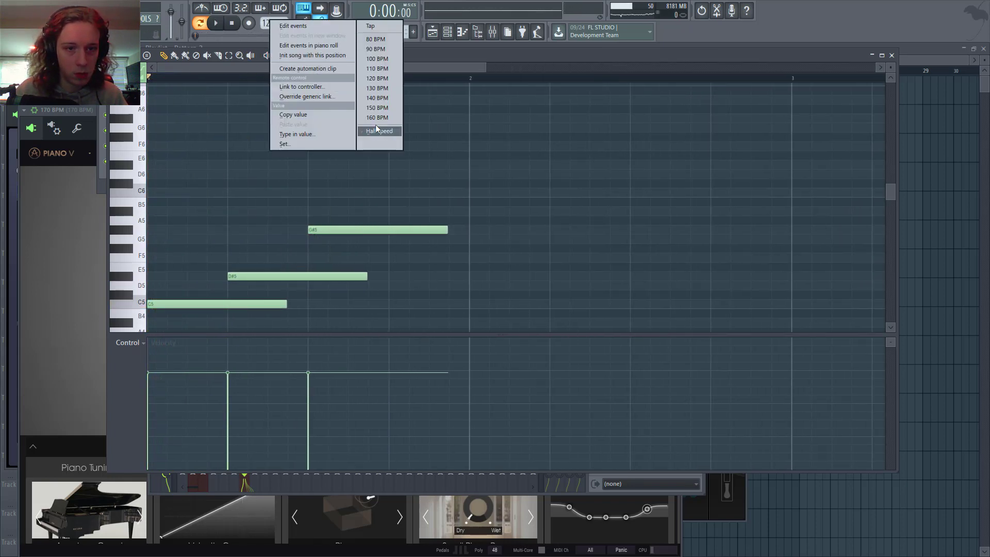
pyautogui.click(376, 117)
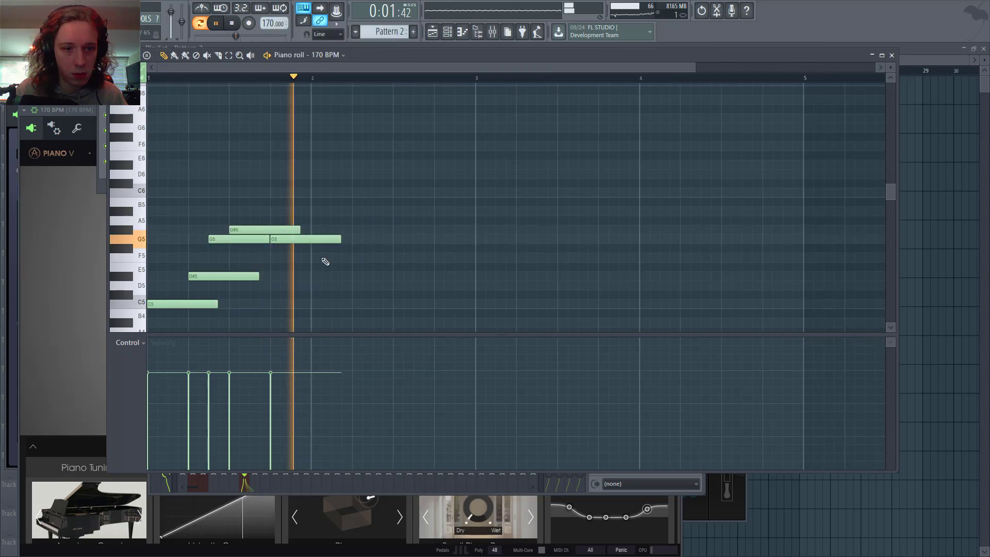
# - Complete the two-bar melody with two G5 notes around the G#5, an F5 starting bar 2 and a D5 halfway through it
pyautogui.press('space')
pyautogui.click(312, 258)
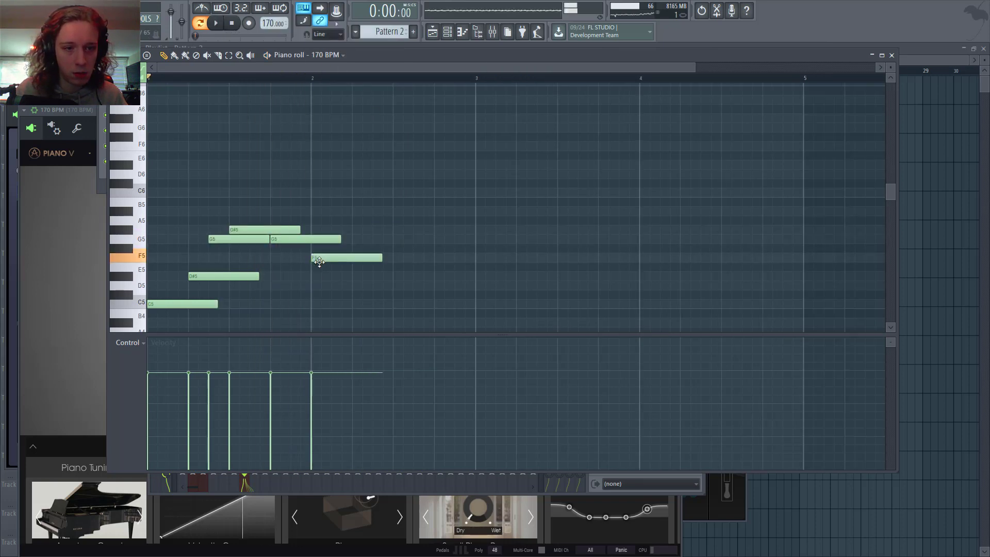
pyautogui.moveTo(392, 276); pyautogui.dragTo(389, 285)
pyautogui.press('space')
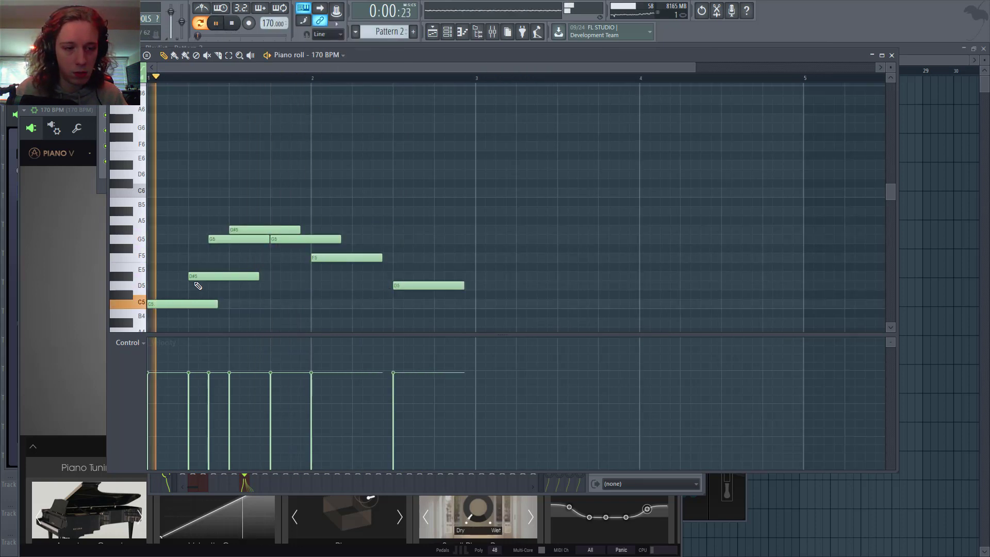
pyautogui.keyDown('ctrl'); pyautogui.scroll(-1, 178, 300); pyautogui.keyUp('ctrl')
pyautogui.scroll(-3, 232, 273)
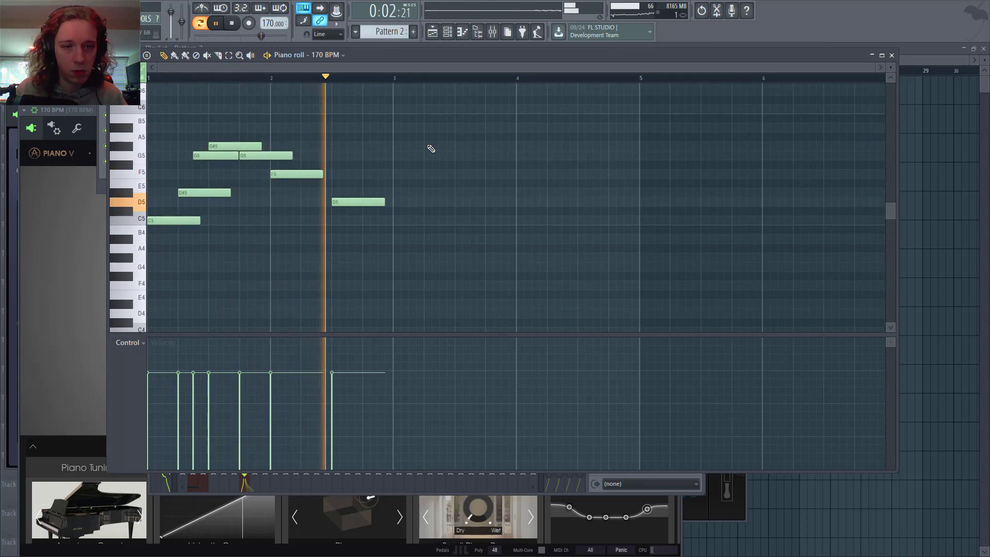
# - Duplicate the whole two-bar melody so the copy starts exactly at bar 3
pyautogui.hotkey('ctrl', 'a')
pyautogui.hotkey('ctrl', 'b')
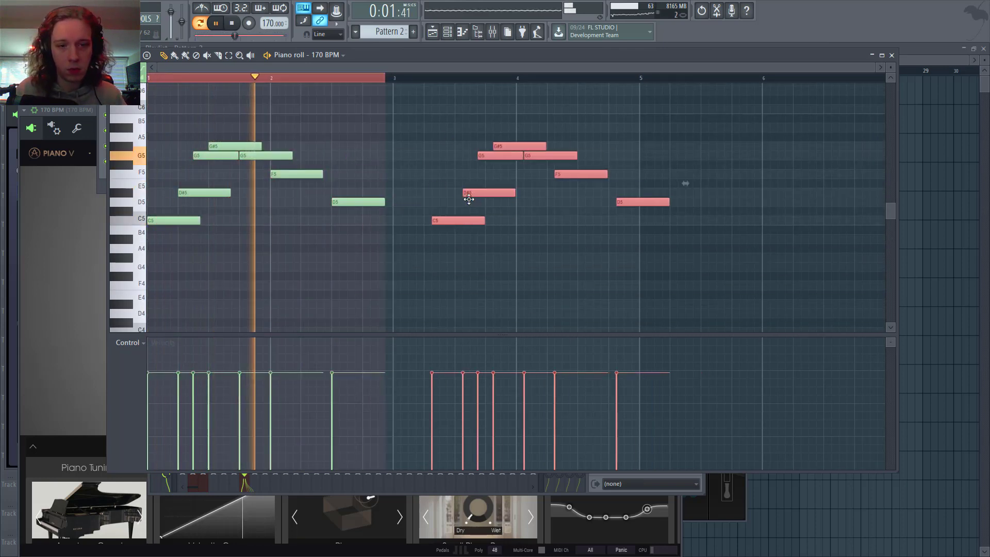
pyautogui.hotkey('ctrl', 'a')
pyautogui.hotkey('ctrl', 'd')
pyautogui.press('space')
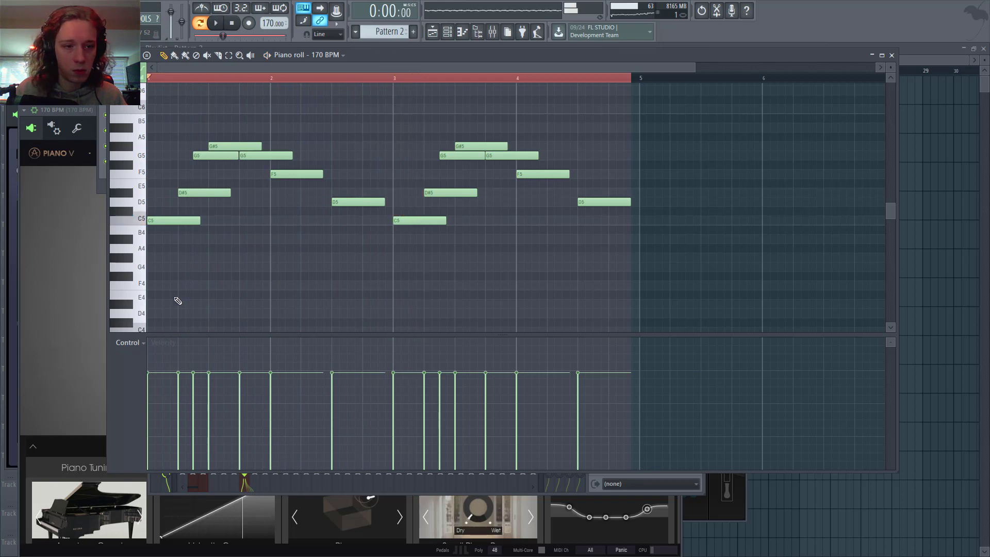
# - Add C4 bass notes about one and a half bars long at the start of bars 1 and 3
pyautogui.moveTo(147, 316); pyautogui.dragTo(106, 329)
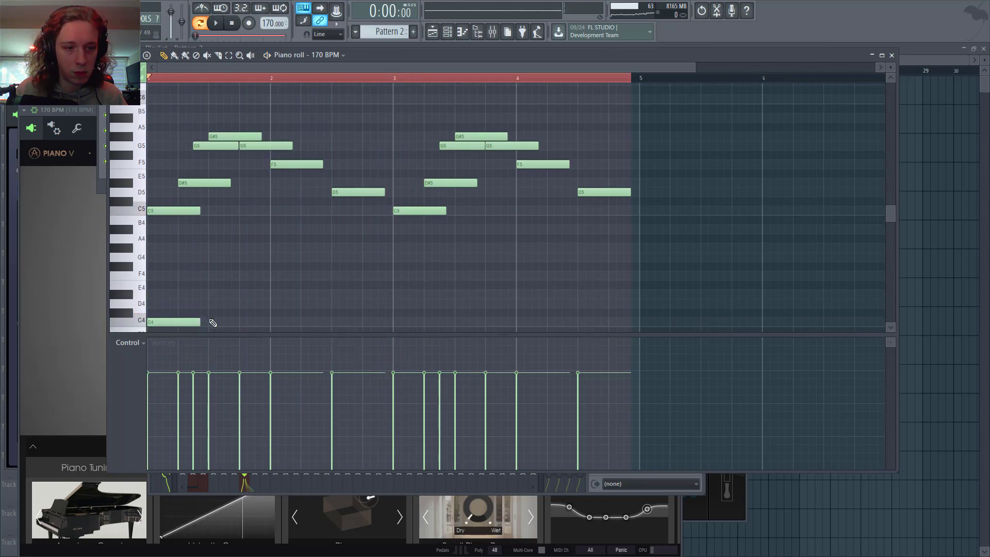
pyautogui.click(397, 324)
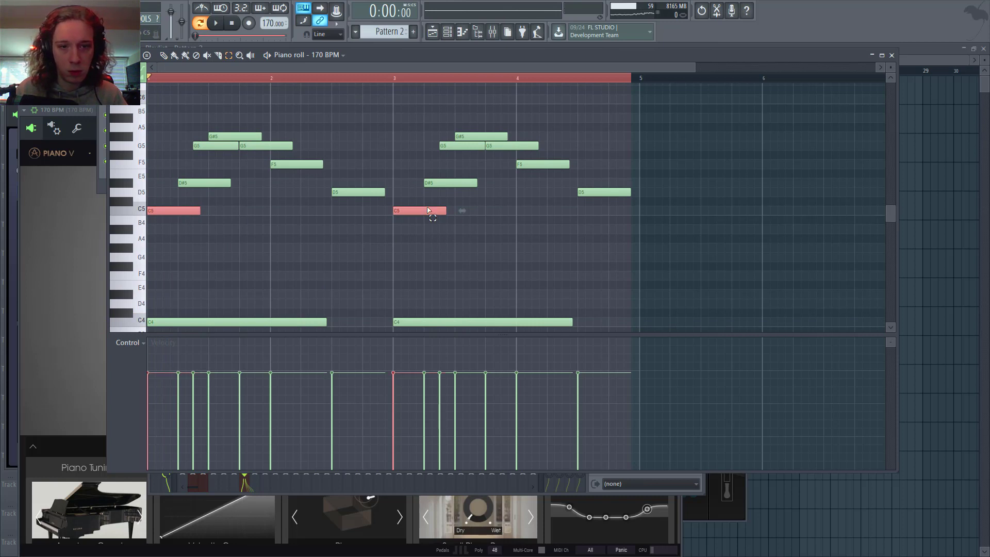
# - Shift both C5 notes a sixteenth later and lower them to G4, then audition the pattern
pyautogui.hotkey('shift', 'Right')
pyautogui.press('space')
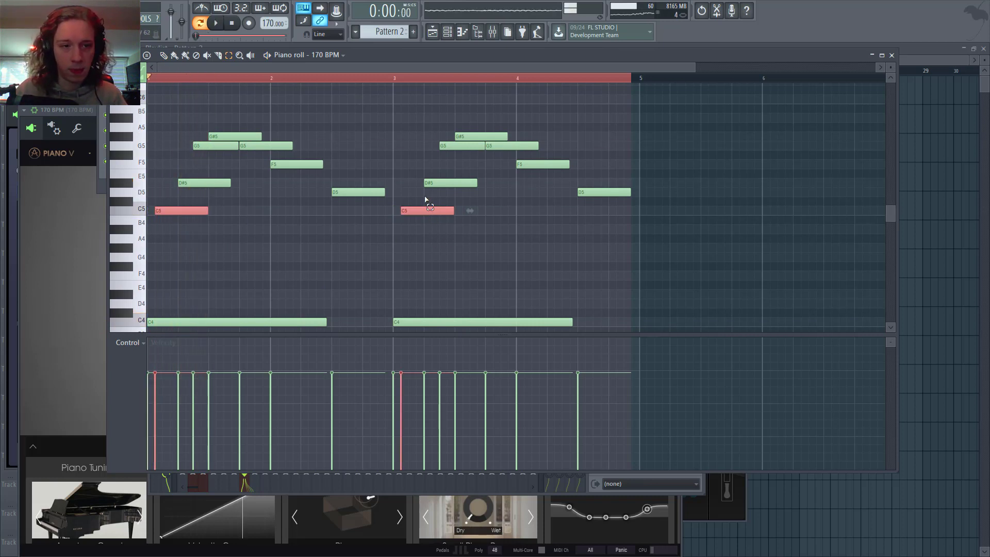
pyautogui.press('space')
pyautogui.hotkey('shift', 'Down')
pyautogui.hotkey('shift', 'Down')
pyautogui.hotkey('shift', 'Down')
pyautogui.hotkey('shift', 'Down')
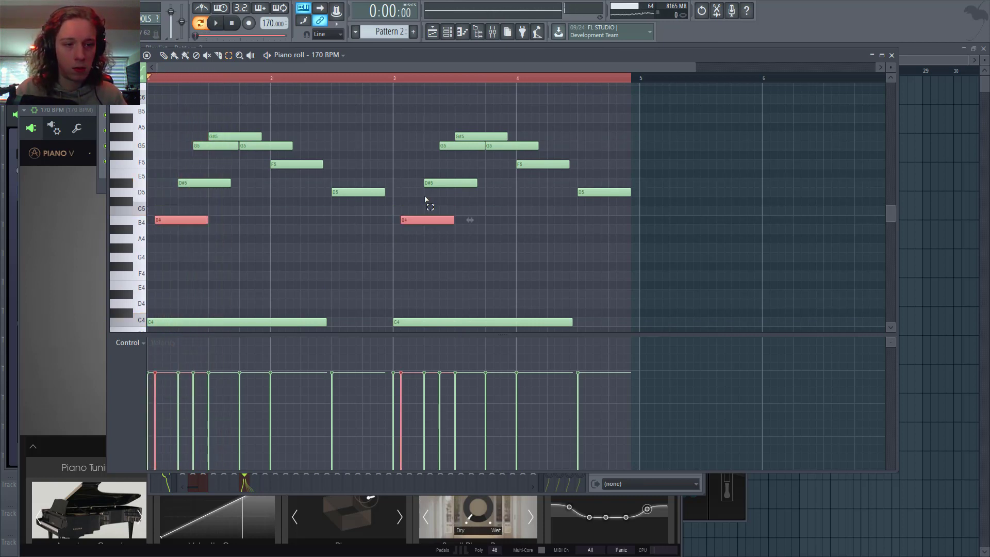
pyautogui.hotkey('shift', 'Down')
pyautogui.press('space')
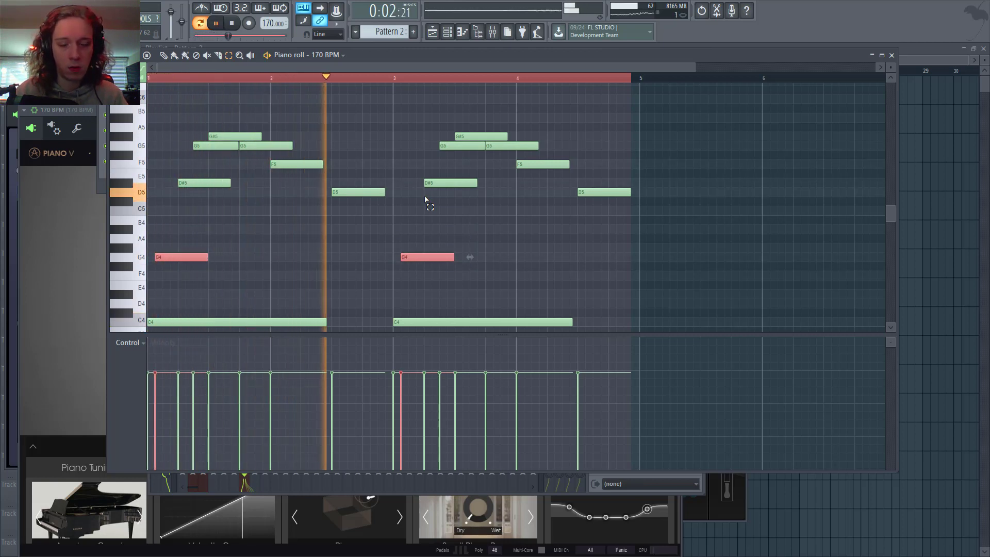
# - Repeat the melody through bar 8, replace the channel's piano with AGG2x86 and reopen its piano roll
pyautogui.click(426, 199)
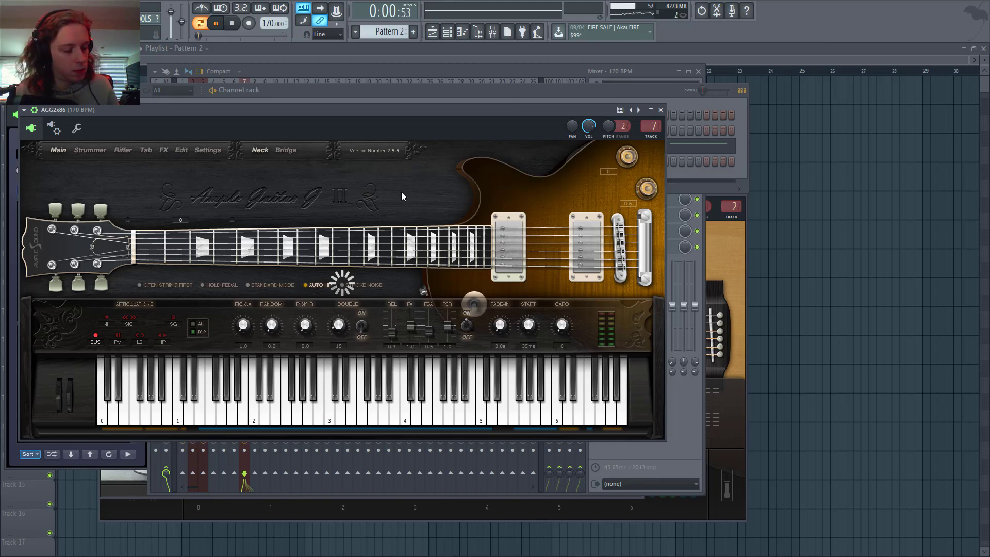
pyautogui.click(661, 110)
pyautogui.click(242, 149)
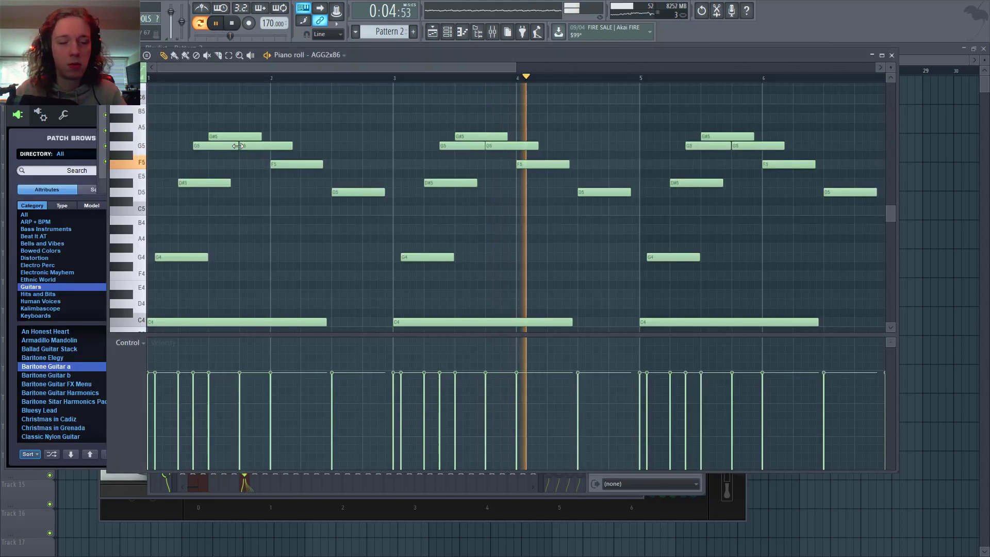
pyautogui.scroll(-2, 392, 189)
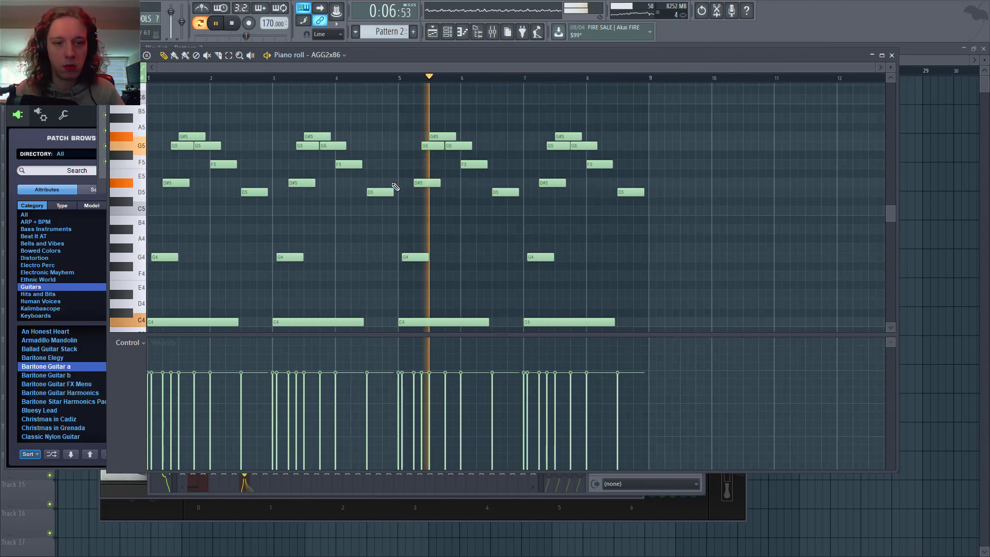
# - Randomize the velocity levels of all notes in the eight-bar guitar melody
pyautogui.hotkey('ctrl', 'a')
pyautogui.hotkey('alt', 'r')
pyautogui.press('Escape')
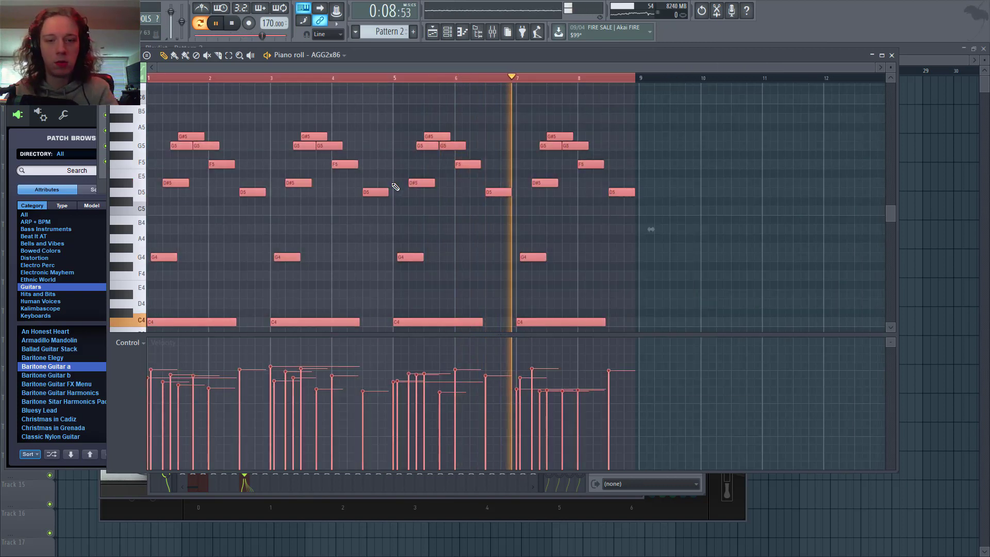
# - Insert Fruity Parametric EQ 2 in the first effect slot of the 170 BPM mixer track
pyautogui.press('F7')
pyautogui.click(184, 162)
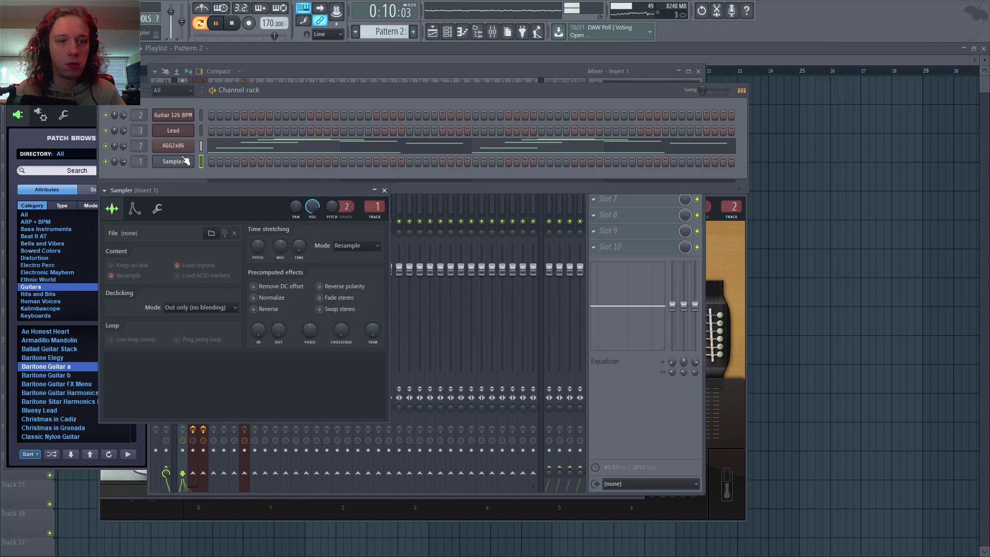
pyautogui.click(625, 382)
pyautogui.click(241, 277)
pyautogui.press('space')
# - Add a C5 note a sixteenth after each G4 in the guitar melody, through all eight bars
pyautogui.click(734, 145)
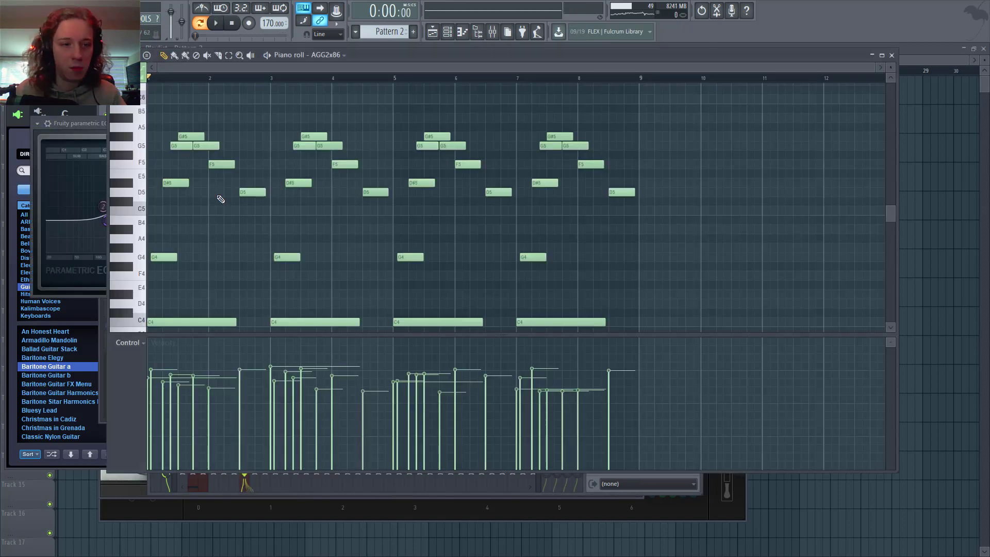
pyautogui.scroll(-3, 221, 198)
pyautogui.scroll(4, 189, 166)
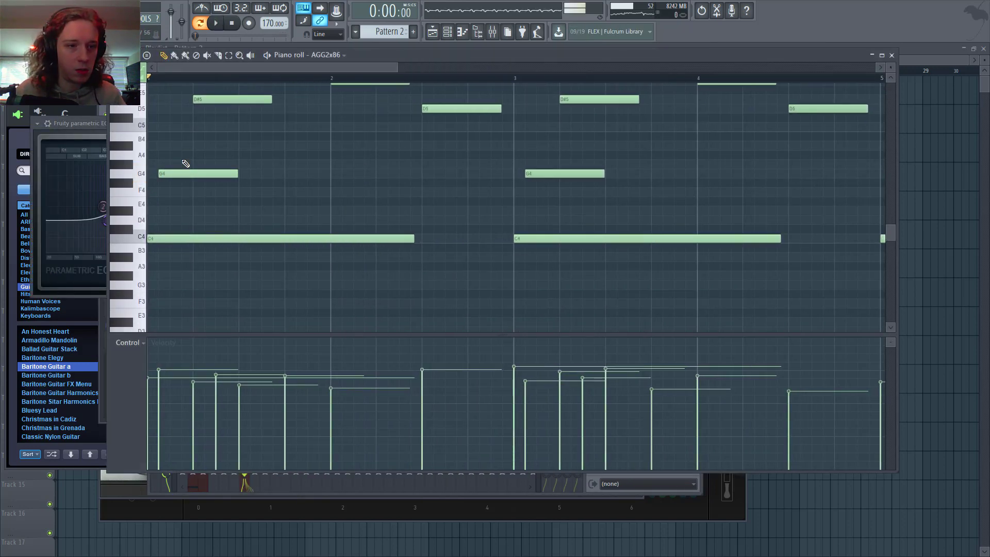
pyautogui.moveTo(178, 149); pyautogui.dragTo(190, 128)
pyautogui.press('space')
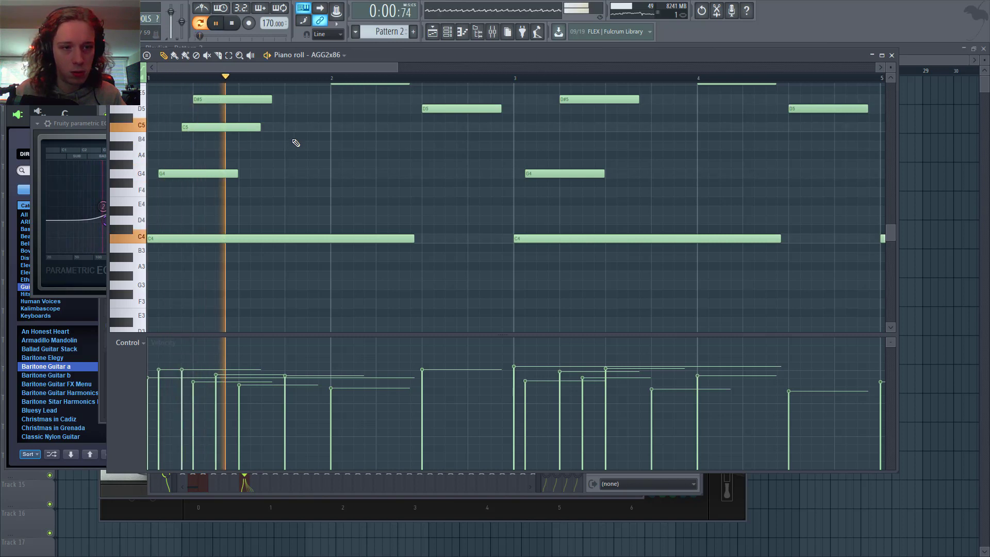
pyautogui.press('space')
pyautogui.press('space')
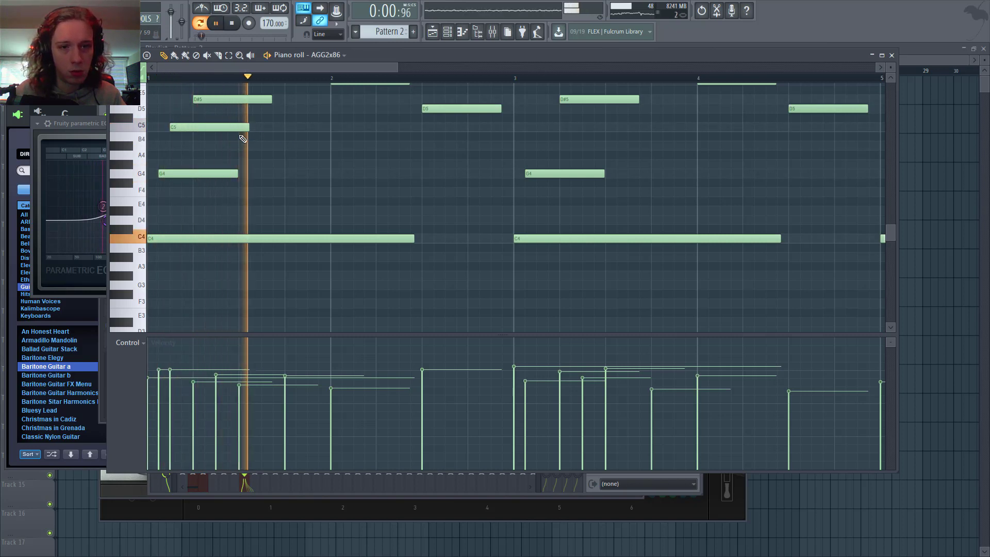
pyautogui.click(534, 127)
pyautogui.scroll(-4, 516, 149)
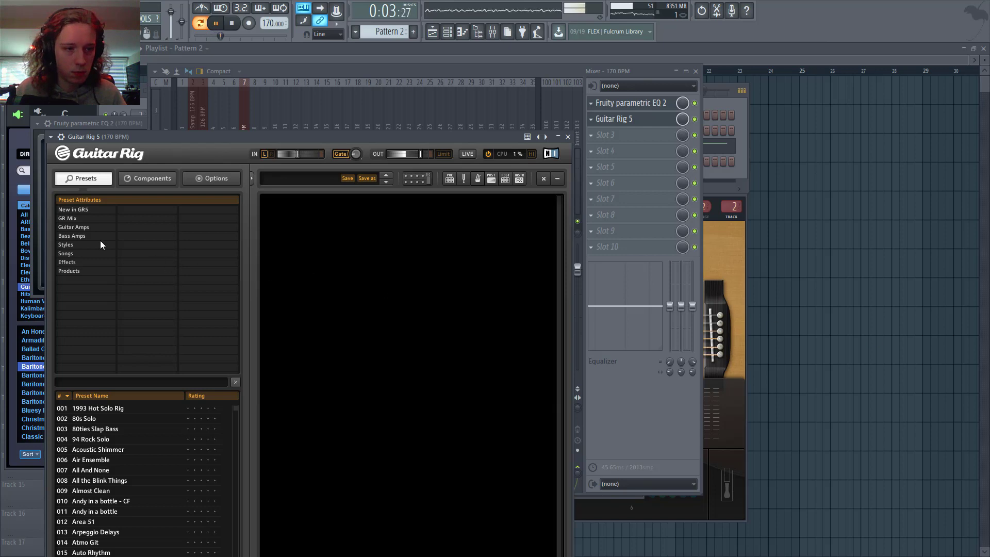
# - Load the Clean Chorus preset from the Funk and Soul styles in Guitar Rig 5 and insert a second Fruity Parametric EQ 2 after it
pyautogui.click(72, 244)
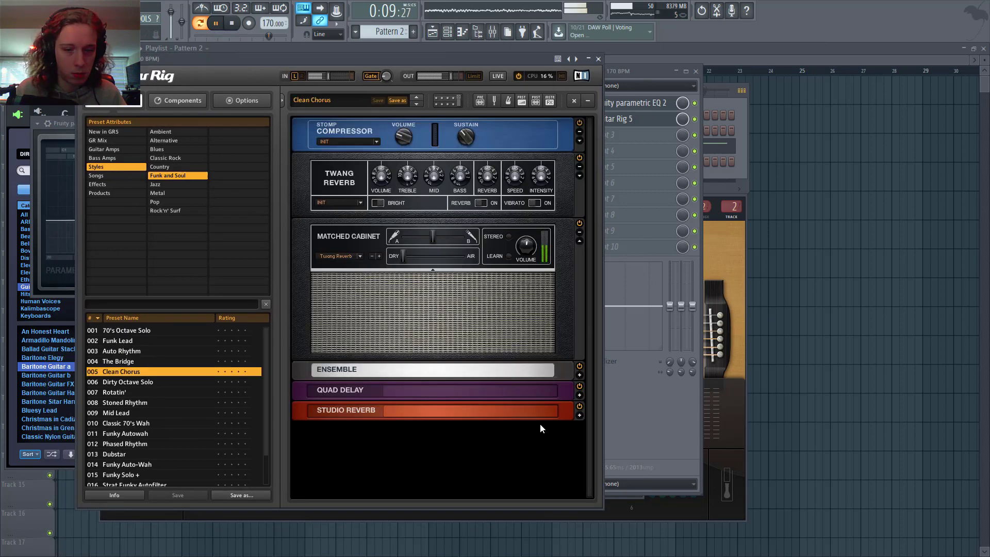
pyautogui.press('F9')
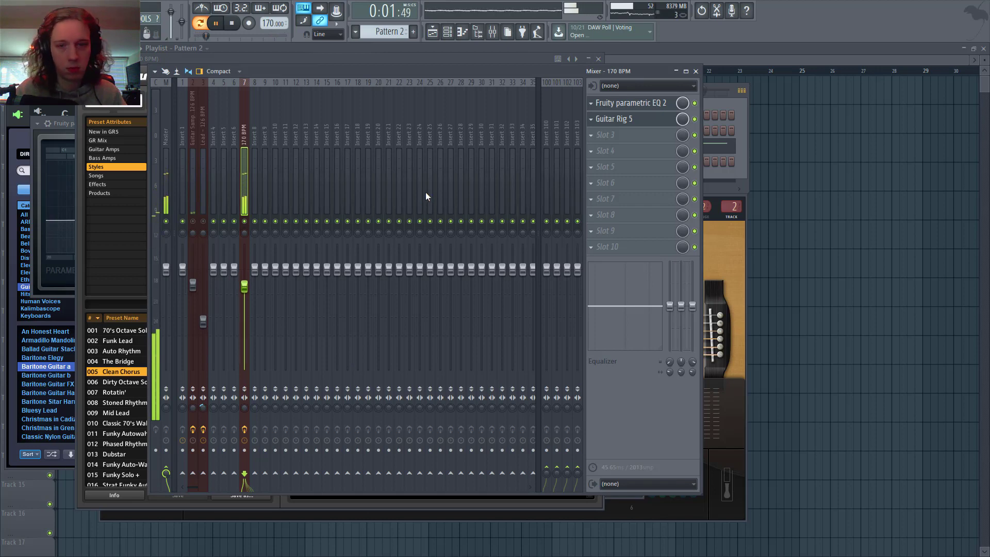
pyautogui.click(638, 142)
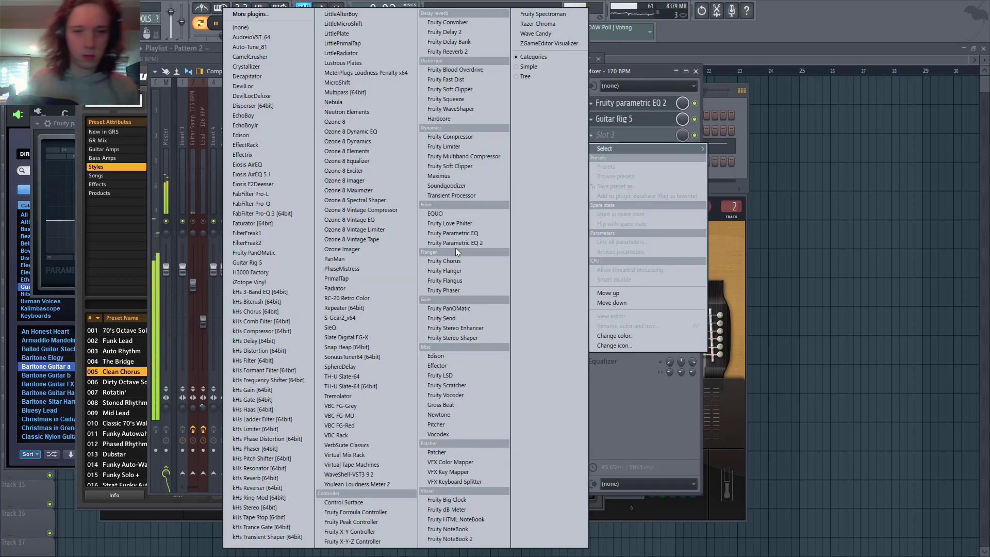
pyautogui.press('Escape')
pyautogui.moveTo(199, 234); pyautogui.dragTo(152, 232)
pyautogui.click(716, 172)
# - Duplicate the entire eight-bar guitar melody so it also fills bars 9 to 16
pyautogui.click(702, 152)
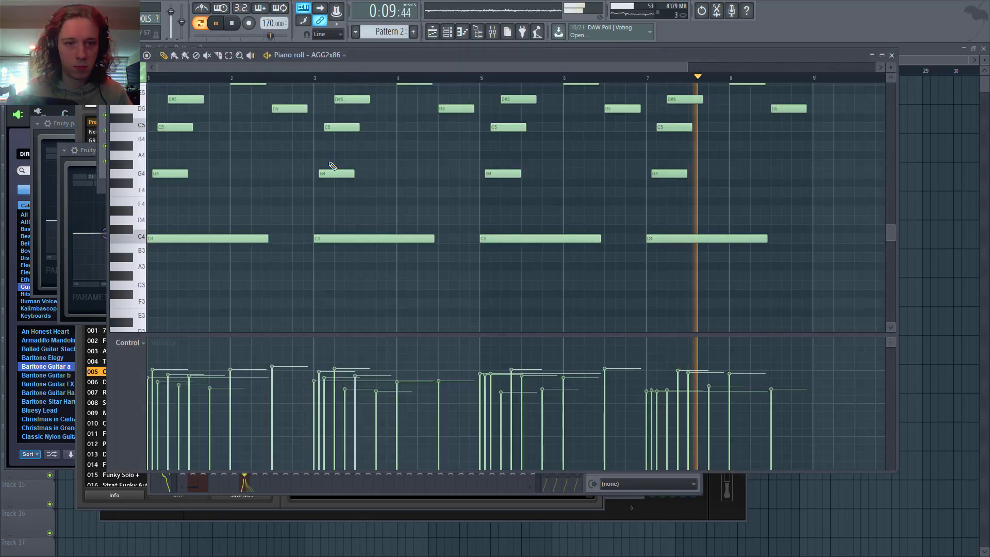
pyautogui.scroll(-2, 278, 187)
pyautogui.hotkey('ctrl', 'a')
pyautogui.hotkey('ctrl', 'b')
pyautogui.press('space')
pyautogui.scroll(-3, 683, 198)
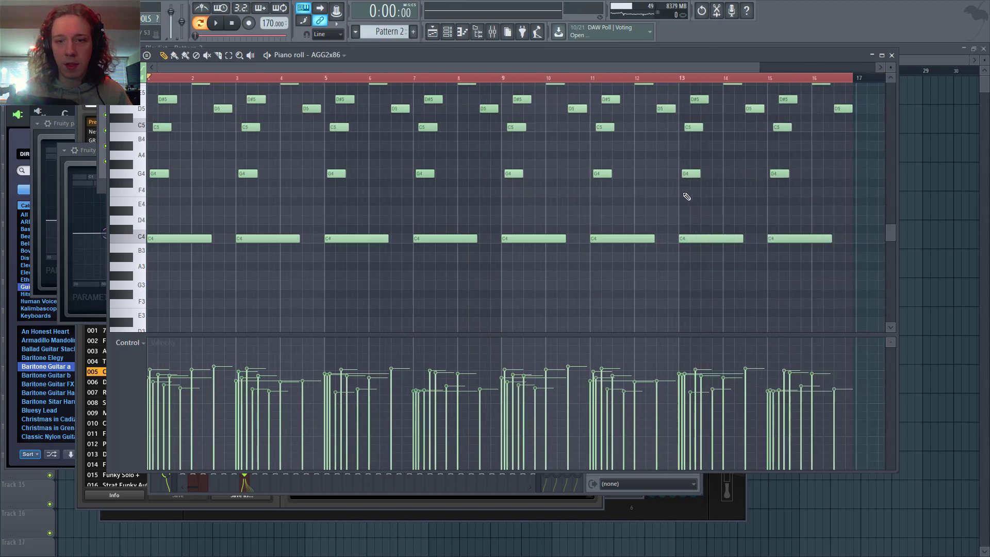
# - Replace the long C4 bass notes in bars 9 to 16 with a repeating rhythm of short C4 notes
pyautogui.click(444, 78)
pyautogui.scroll(4, 448, 211)
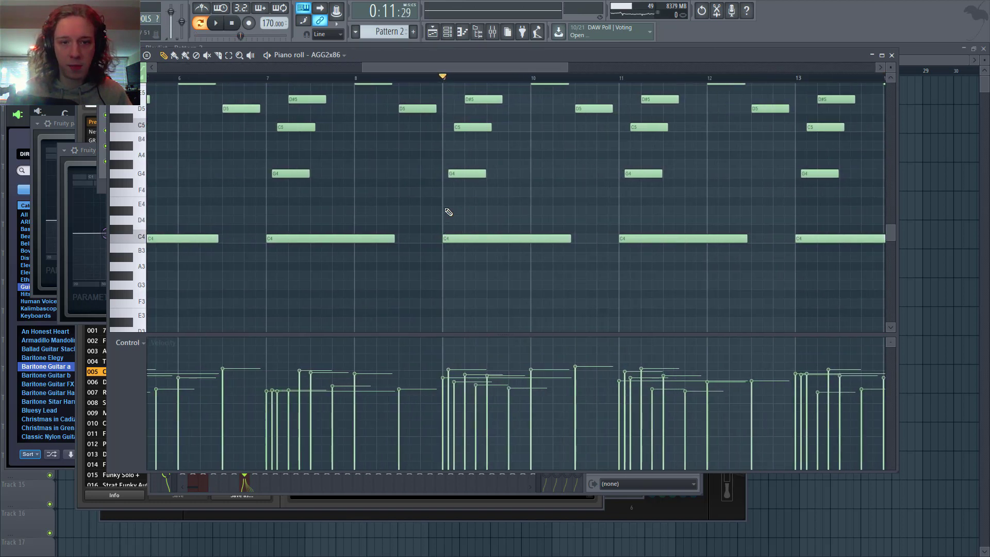
pyautogui.click(446, 211)
pyautogui.scroll(3, 450, 191)
pyautogui.scroll(-3, 452, 268)
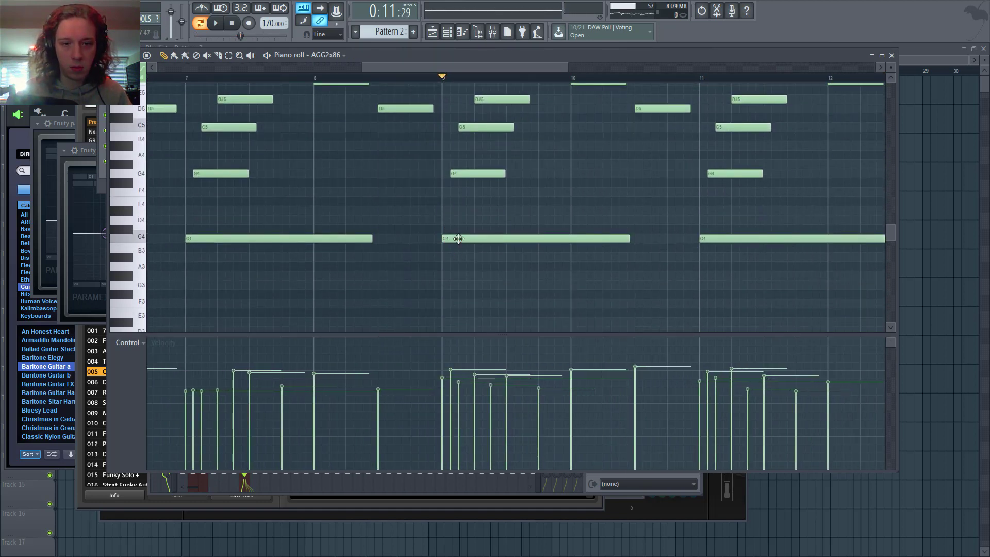
pyautogui.scroll(3, 459, 193)
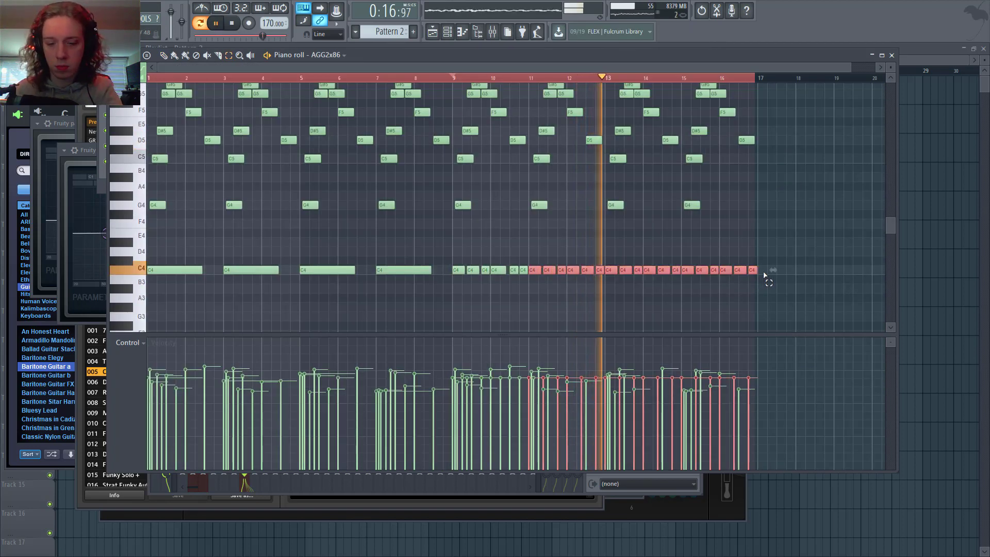
# - Rework the short C4 bass notes into a varied rhythm over bars 9 to 12 and copy it to bars 13 to 16
pyautogui.press('Delete')
pyautogui.moveTo(536, 278)
pyautogui.mouseDown()
pyautogui.moveTo(452, 264)
pyautogui.moveTo(574, 283)
pyautogui.moveTo(533, 288)
pyautogui.mouseUp()
pyautogui.moveTo(440, 264); pyautogui.dragTo(608, 275)
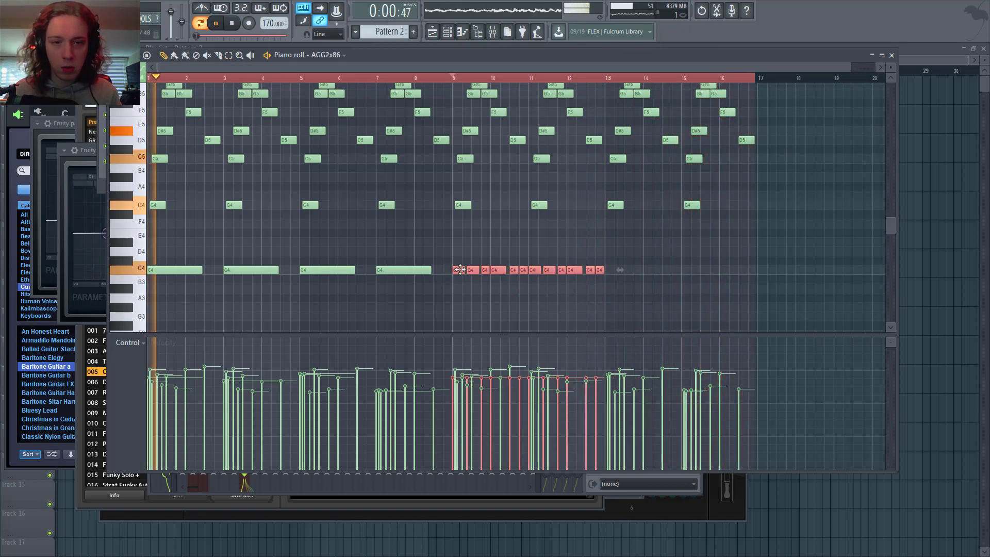
pyautogui.moveTo(484, 270); pyautogui.dragTo(614, 282)
pyautogui.keyDown('ctrl'); pyautogui.click(532, 241); pyautogui.keyUp('ctrl')
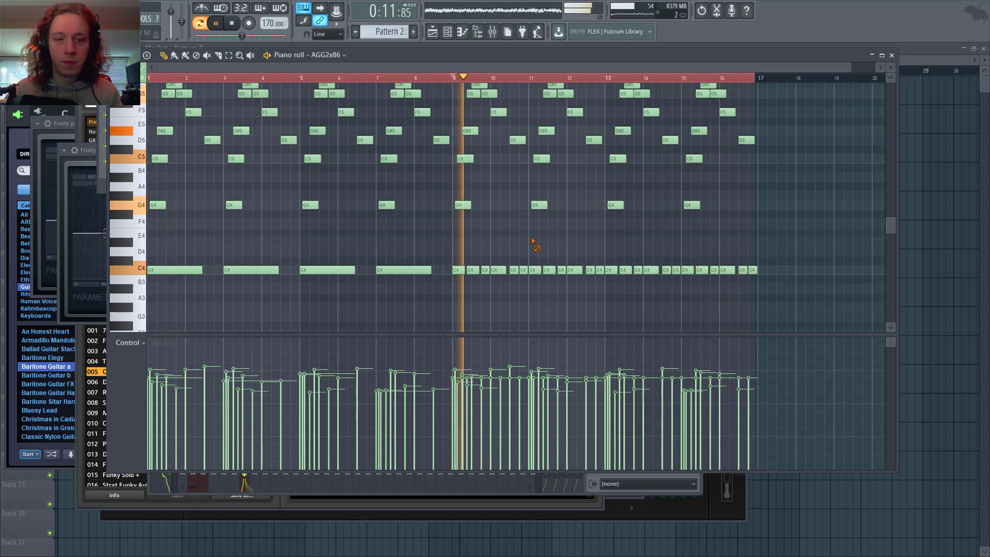
# - Add high C6 notes in the odd bars and A#5 notes in the even bars of bars 9 to 16
pyautogui.scroll(4, 529, 240)
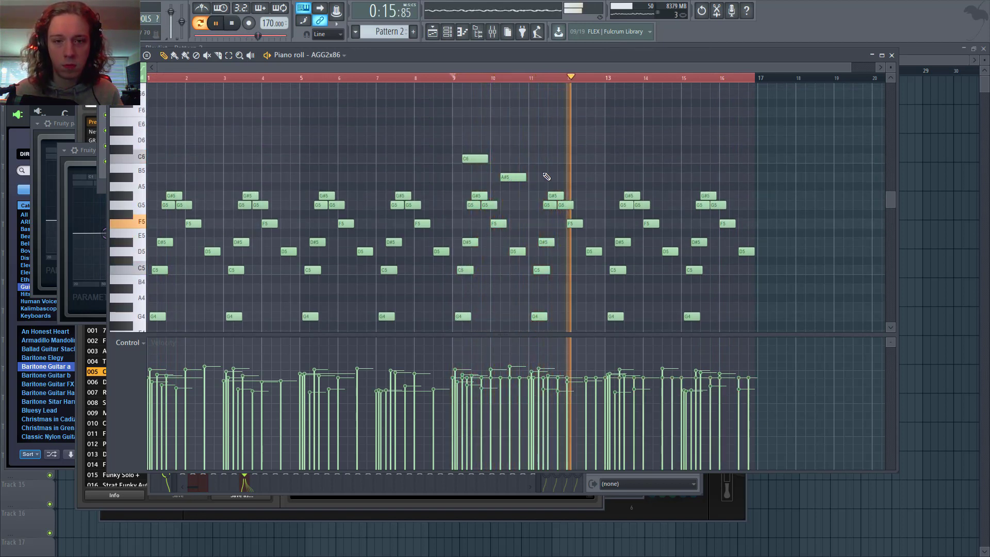
pyautogui.click(544, 158)
pyautogui.click(588, 177)
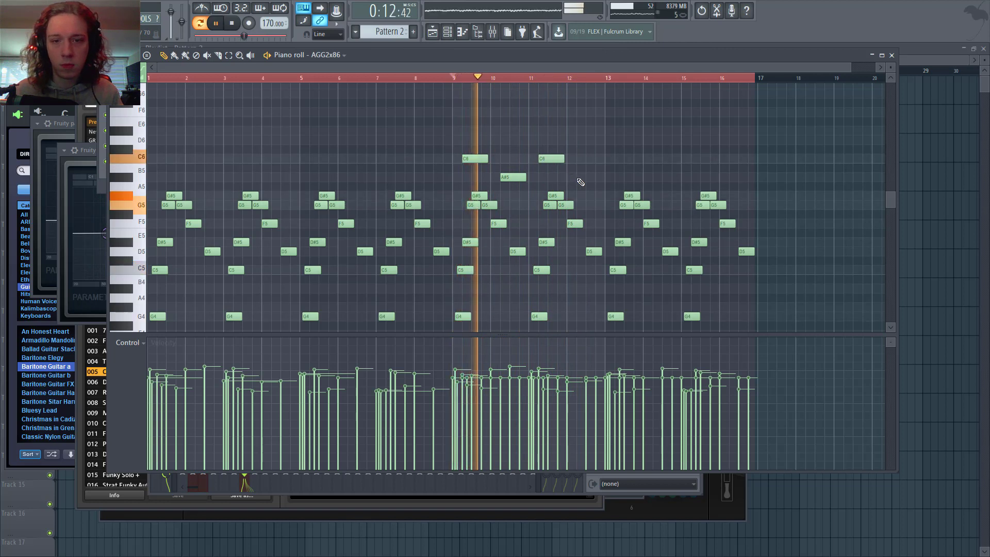
pyautogui.keyDown('ctrl'); pyautogui.moveTo(602, 180); pyautogui.dragTo(624, 162); pyautogui.keyUp('ctrl')
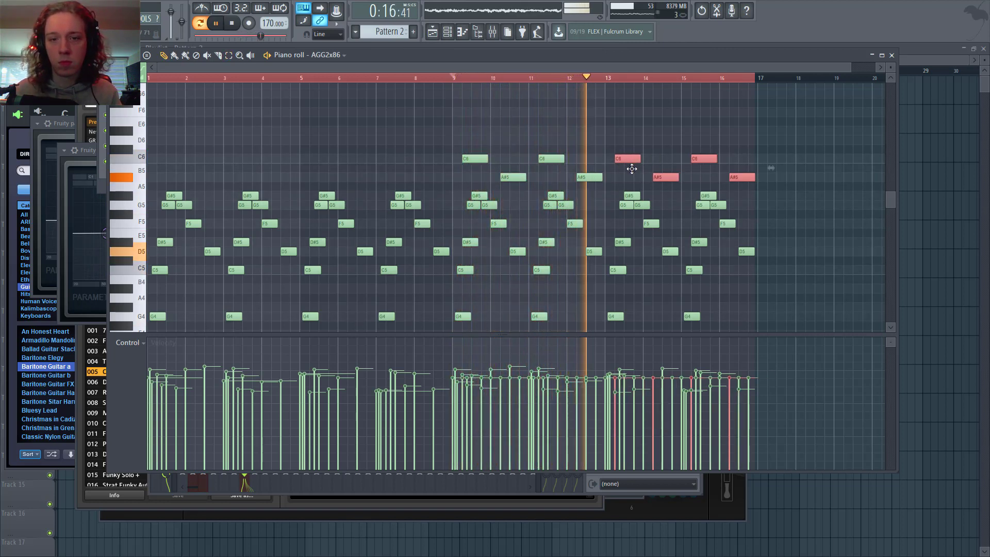
pyautogui.hotkey('ctrl', 'a')
pyautogui.hotkey('ctrl', 'd')
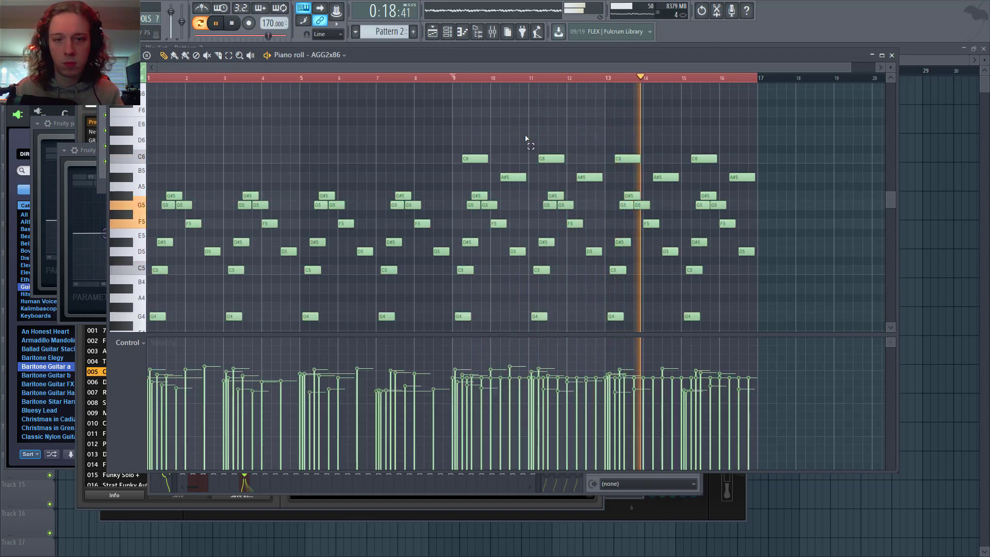
# - Insert Ozone Imager with Stereoize at 6.0, followed by Radiator, on the 170 BPM mixer track
pyautogui.press('F7')
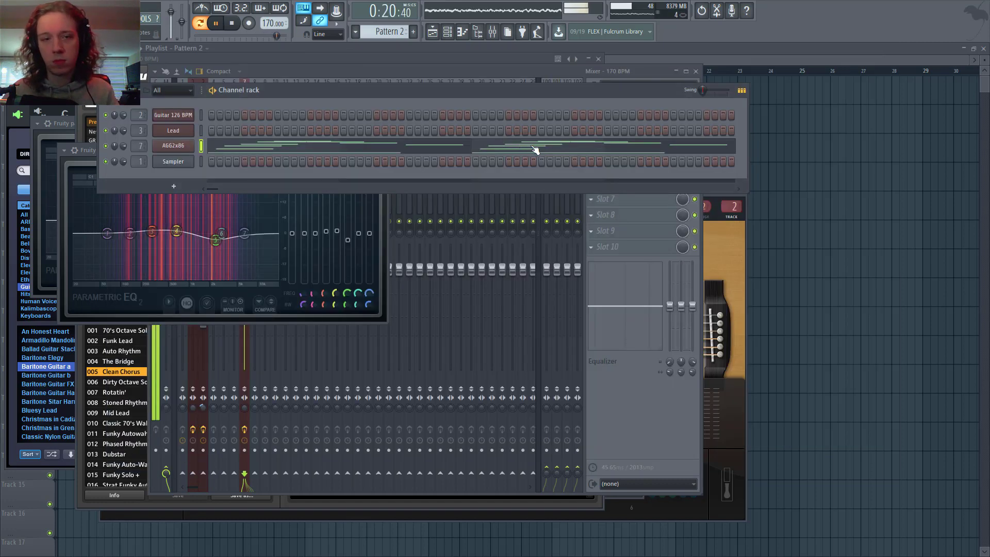
pyautogui.click(462, 150)
pyautogui.press('F7')
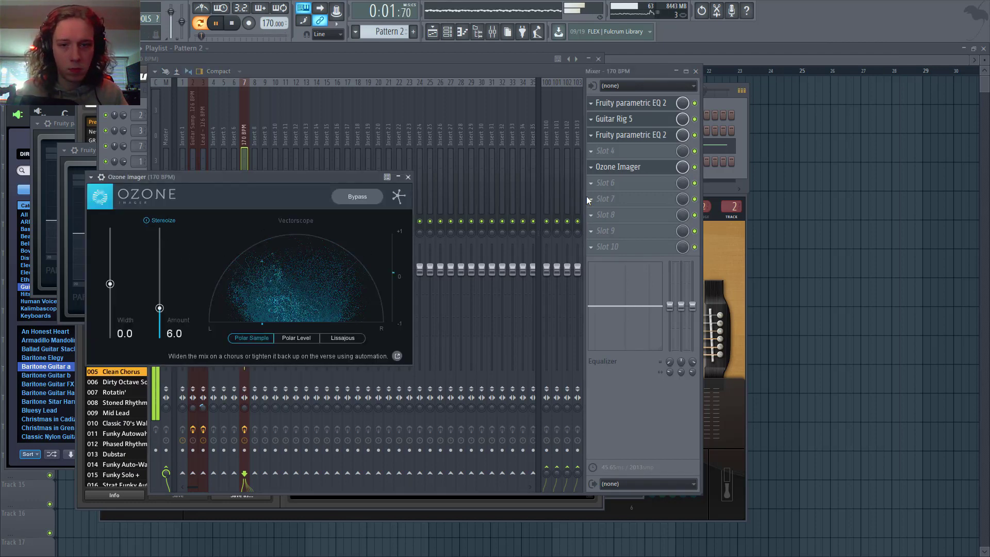
pyautogui.click(597, 183)
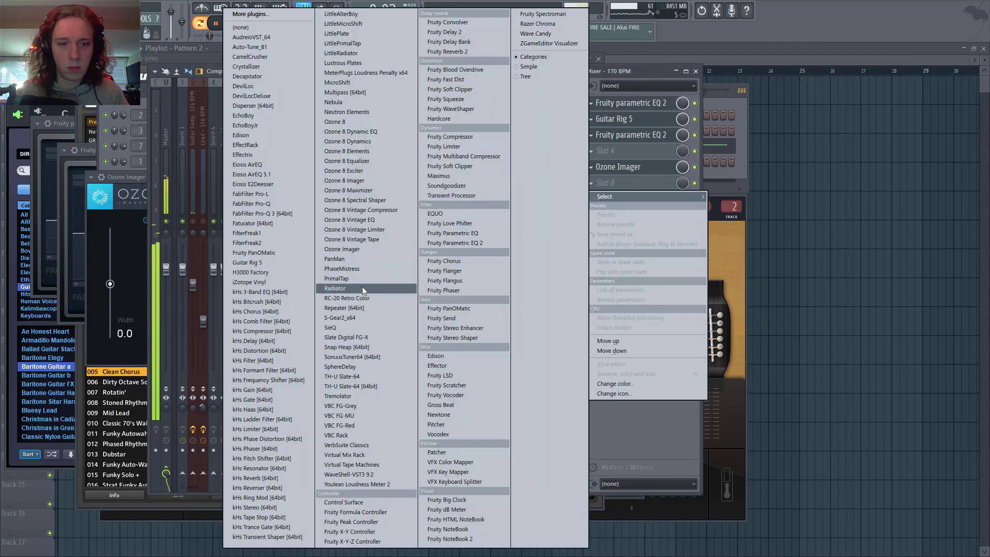
pyautogui.click(361, 287)
# - Insert RC-20 Retro Color after Radiator with the Vinyl 2 preset and reduce its Noise to 12 %
pyautogui.click(598, 198)
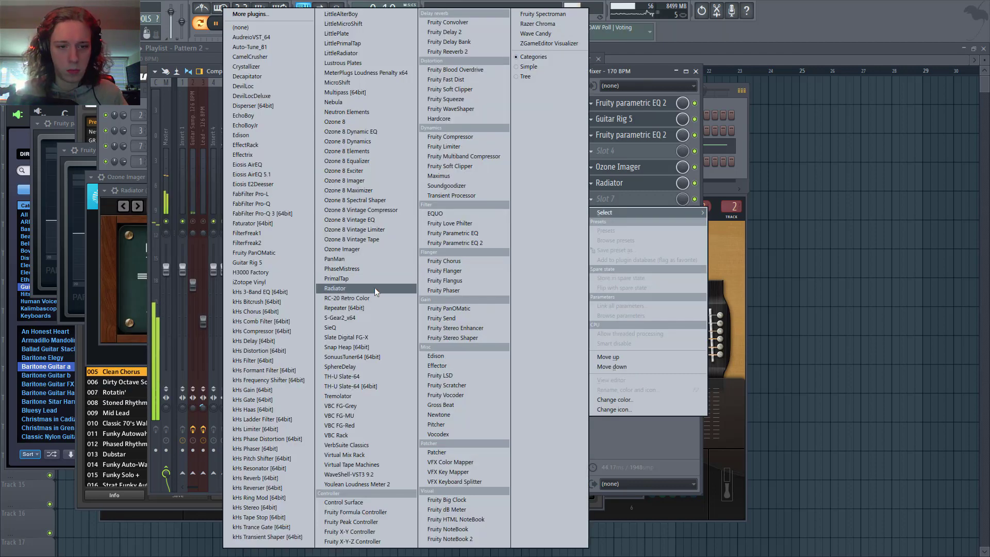
pyautogui.click(373, 295)
pyautogui.click(252, 130)
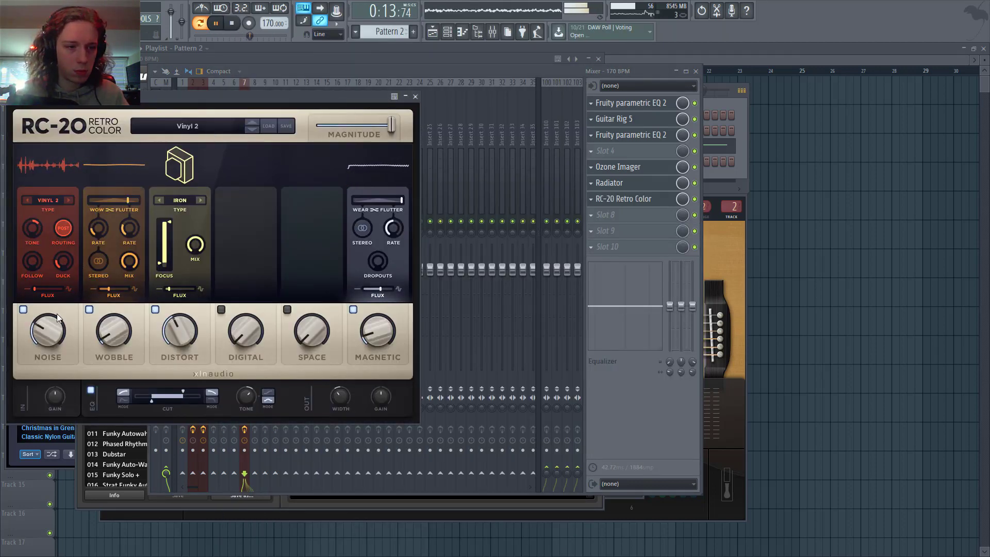
pyautogui.moveTo(51, 355); pyautogui.dragTo(52, 366)
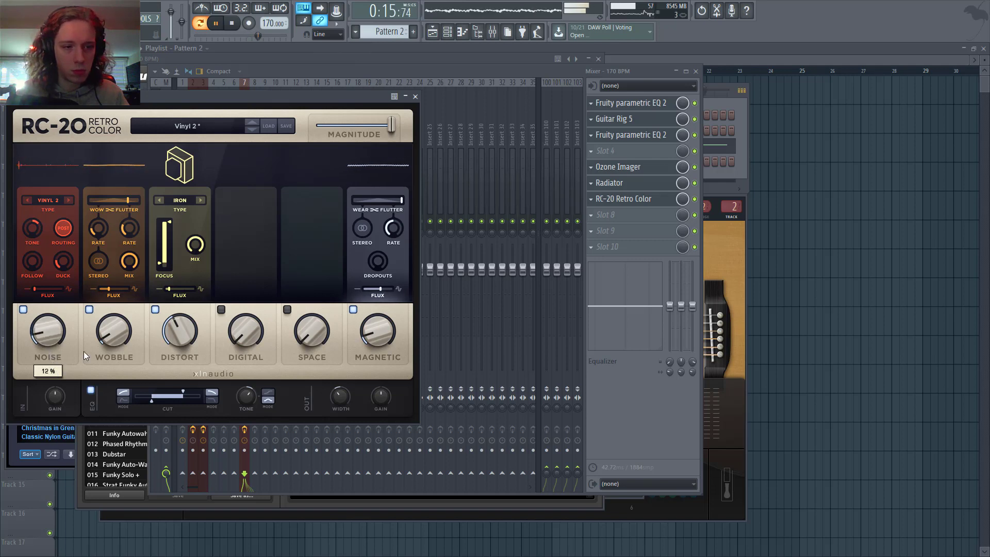
# - In RC-20, set Wobble to 9 %, enable Digital at 13 % with Rate 31 % and Bits 100 %, and toggle Space
pyautogui.moveTo(125, 331)
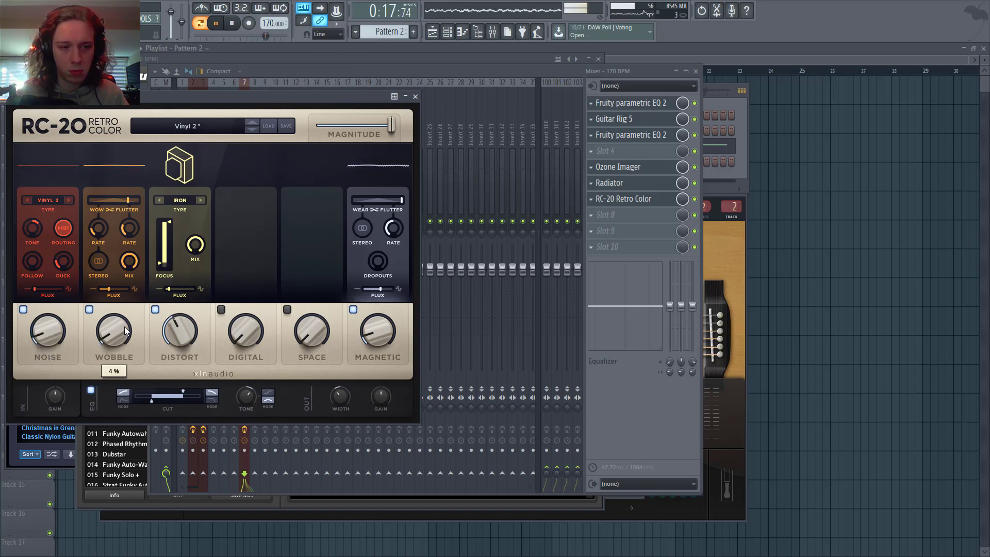
pyautogui.click(229, 316)
pyautogui.moveTo(246, 320)
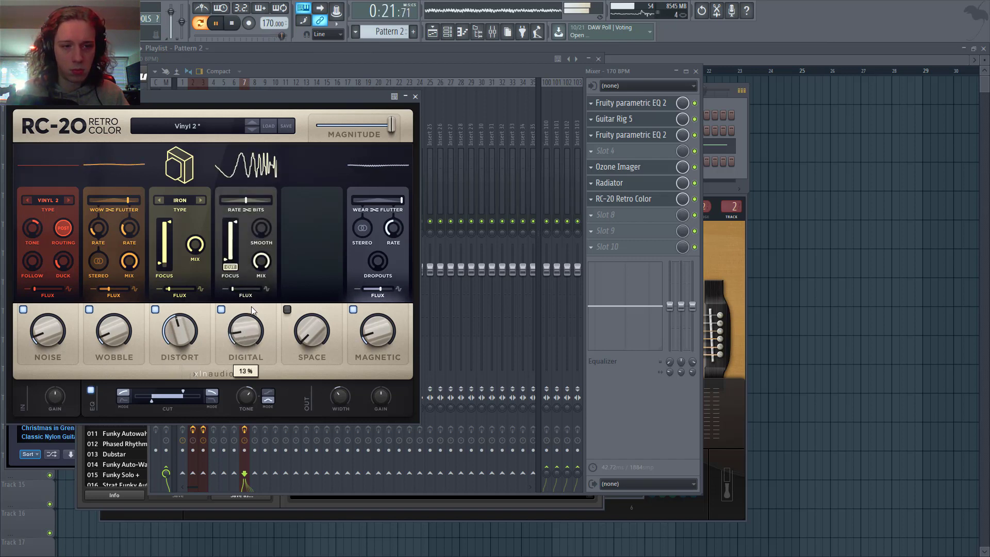
pyautogui.moveTo(246, 200); pyautogui.dragTo(270, 204)
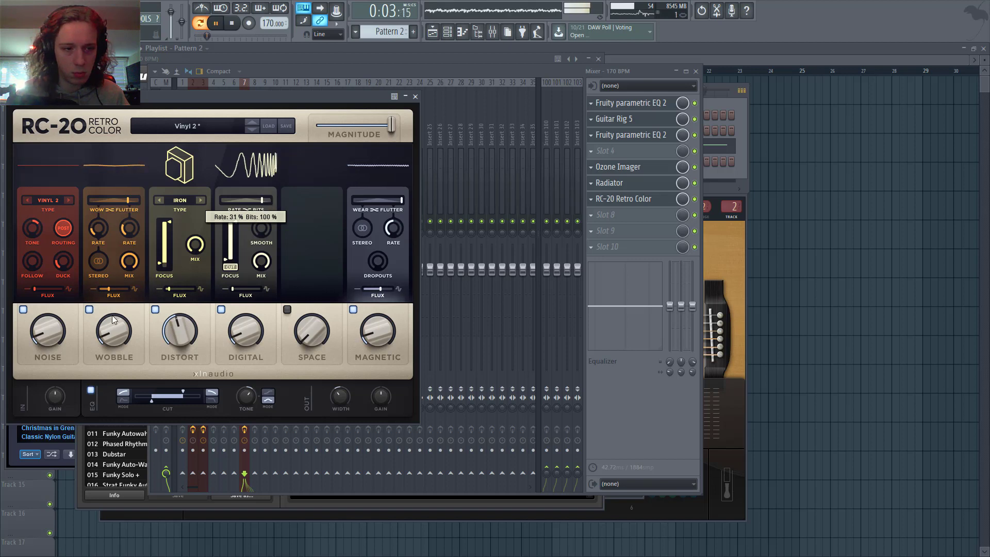
pyautogui.moveTo(128, 315)
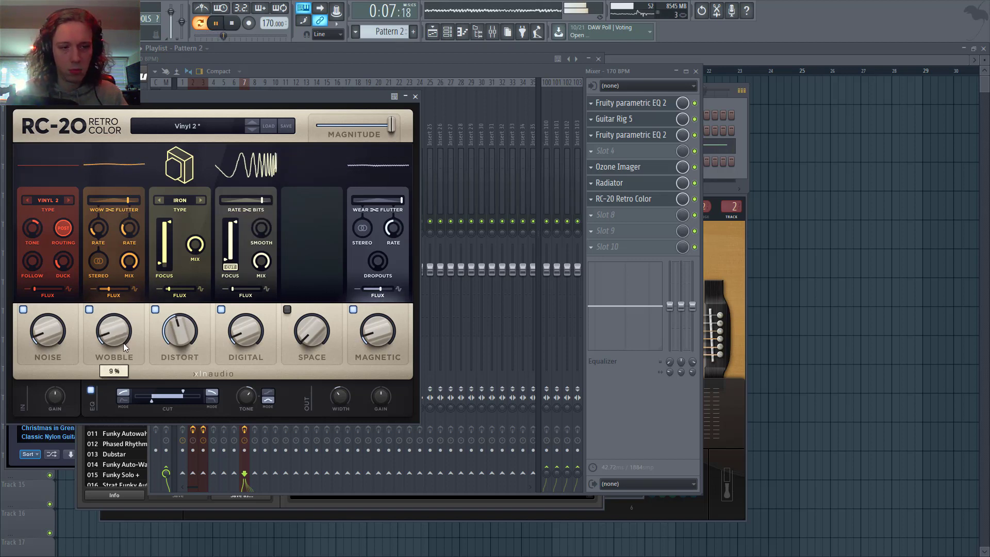
pyautogui.click(287, 309)
# - Insert a Fruity Parametric EQ 2 after RC-20, move band 5 to about 1400 Hz, and close the EQ windows
pyautogui.click(584, 214)
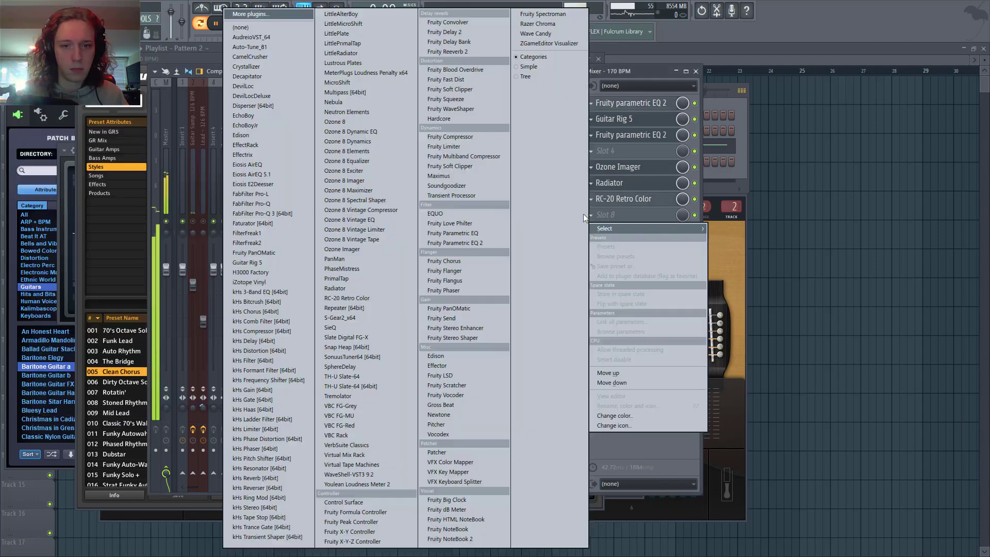
pyautogui.click(455, 243)
pyautogui.moveTo(181, 193); pyautogui.dragTo(159, 193)
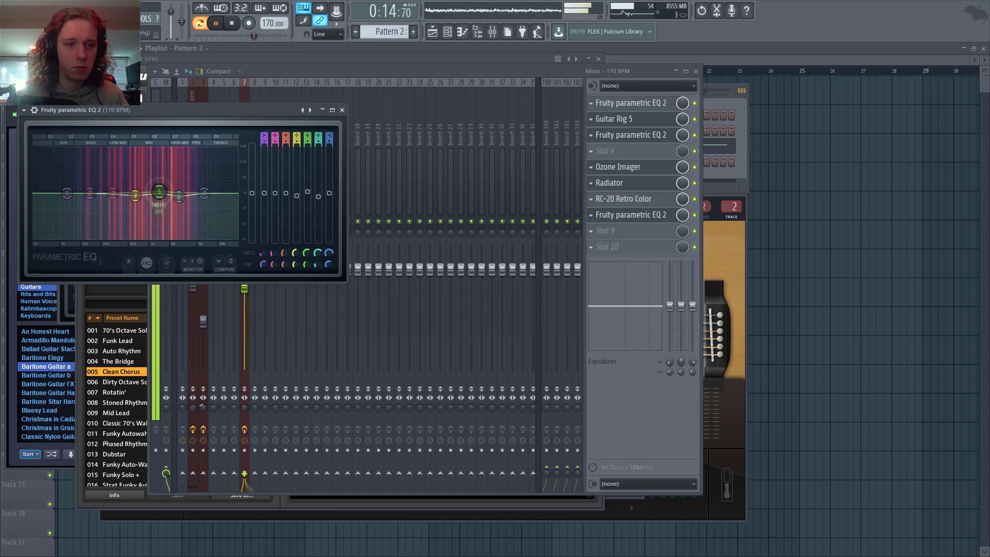
pyautogui.click(342, 110)
pyautogui.click(598, 60)
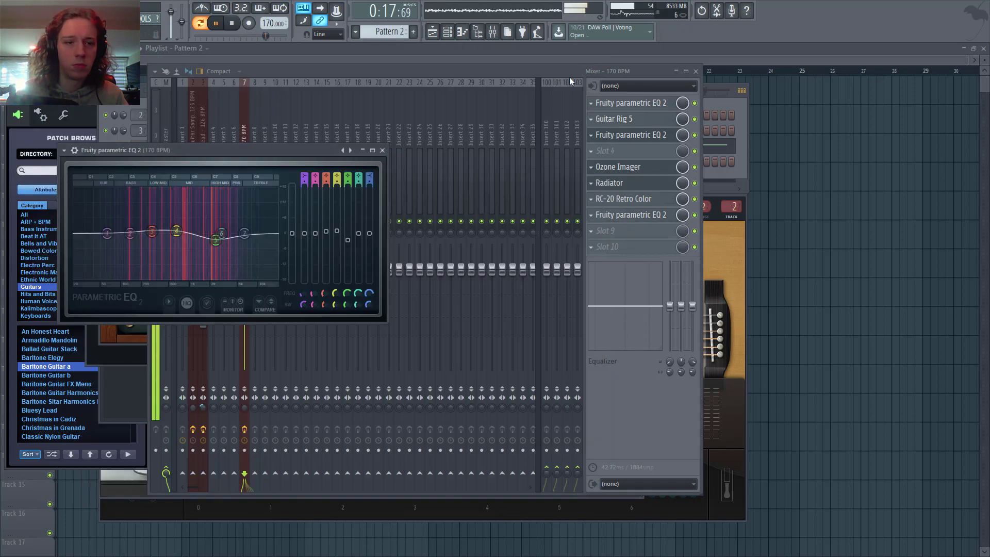
pyautogui.click(379, 166)
pyautogui.click(251, 151)
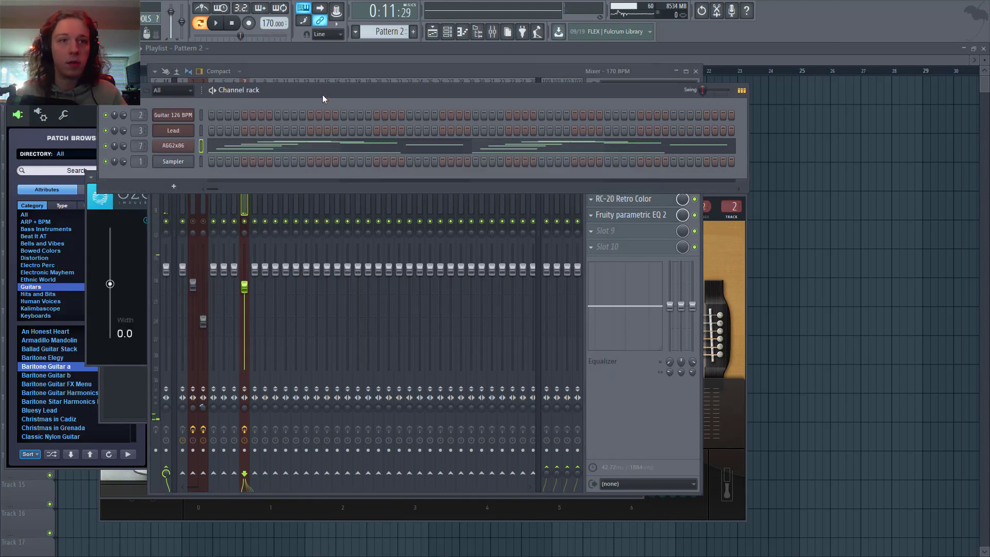
# - Start Pattern 3 at 160 BPM, add a Piano V2 channel, and open its piano roll
pyautogui.press('F4')
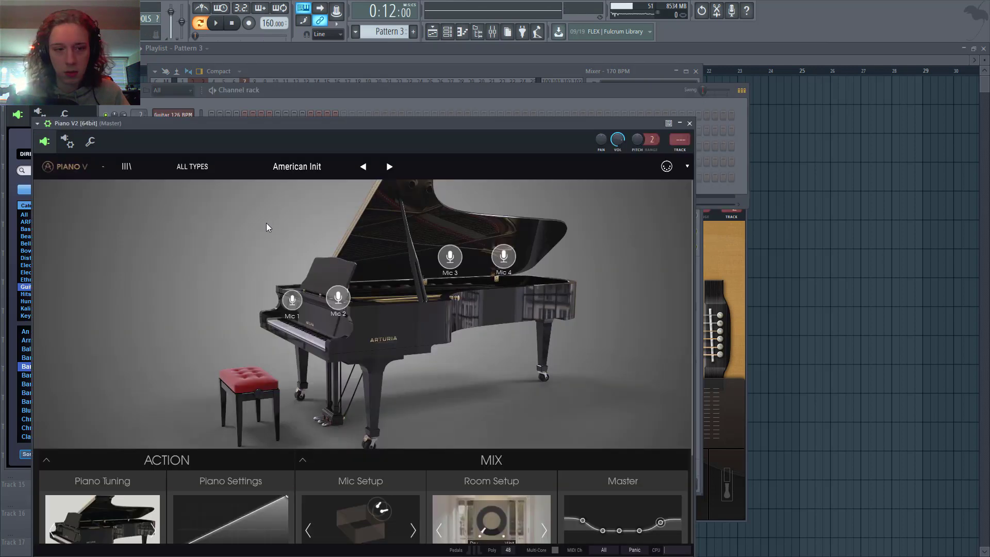
pyautogui.click(706, 197)
pyautogui.rightClick(178, 165)
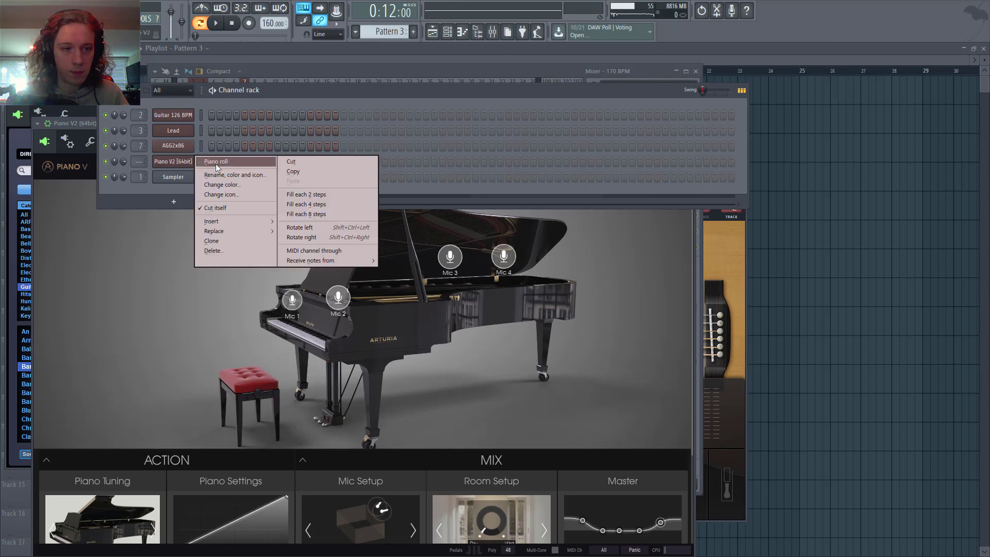
pyautogui.click(215, 163)
# - Set the piano roll's scale highlighting to D Aeolian and reopen the scale choices
pyautogui.click(145, 56)
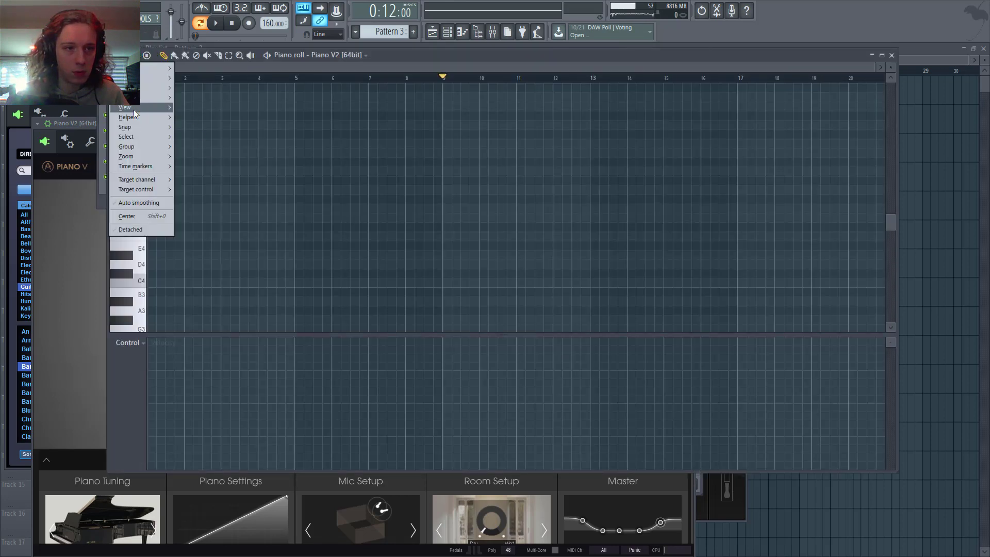
pyautogui.moveTo(142, 120)
pyautogui.moveTo(250, 126)
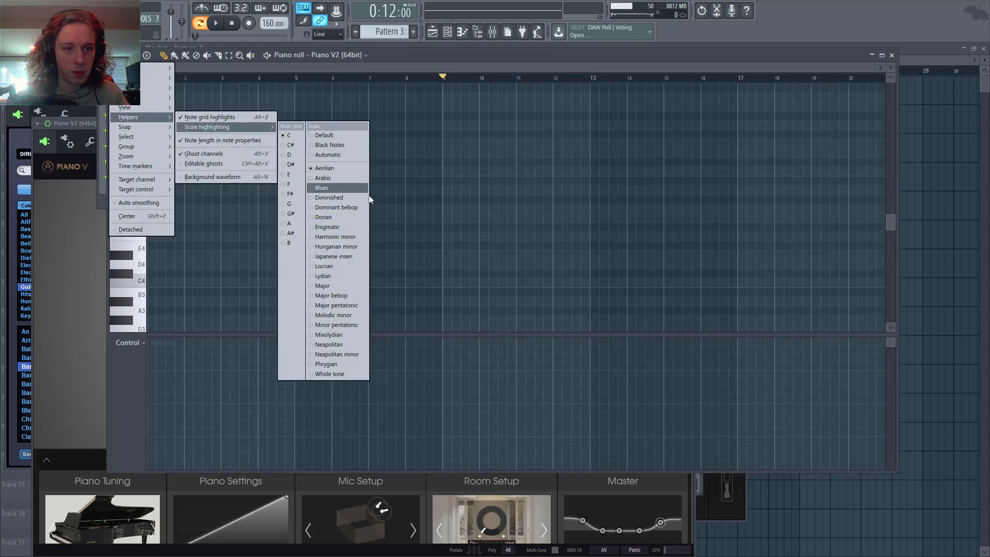
pyautogui.click(293, 153)
pyautogui.scroll(5, 170, 103)
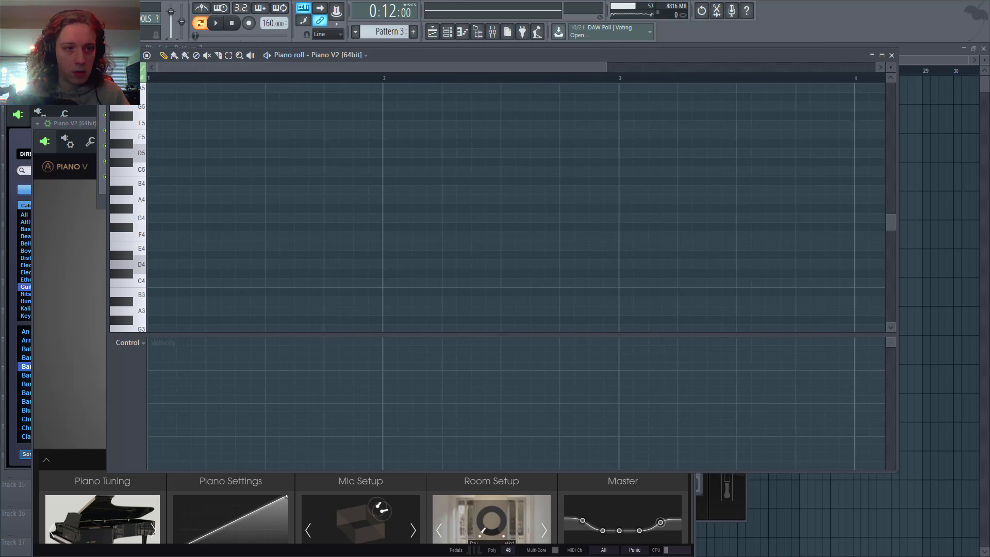
pyautogui.click(147, 55)
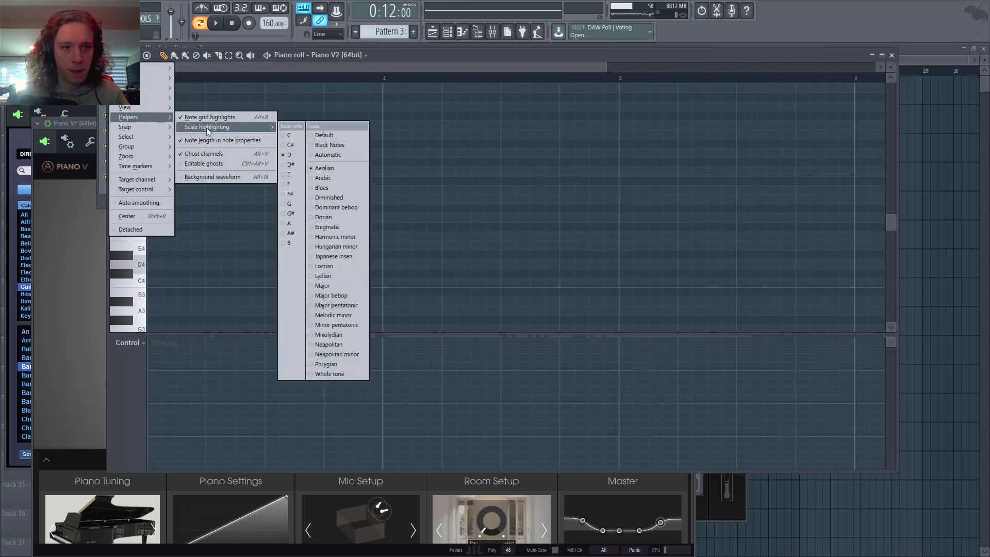
# - Write the bar 1 piano melody with two F#5 eighths, E5, a C#5 three eighths long, G#4 and A4
pyautogui.click(244, 188)
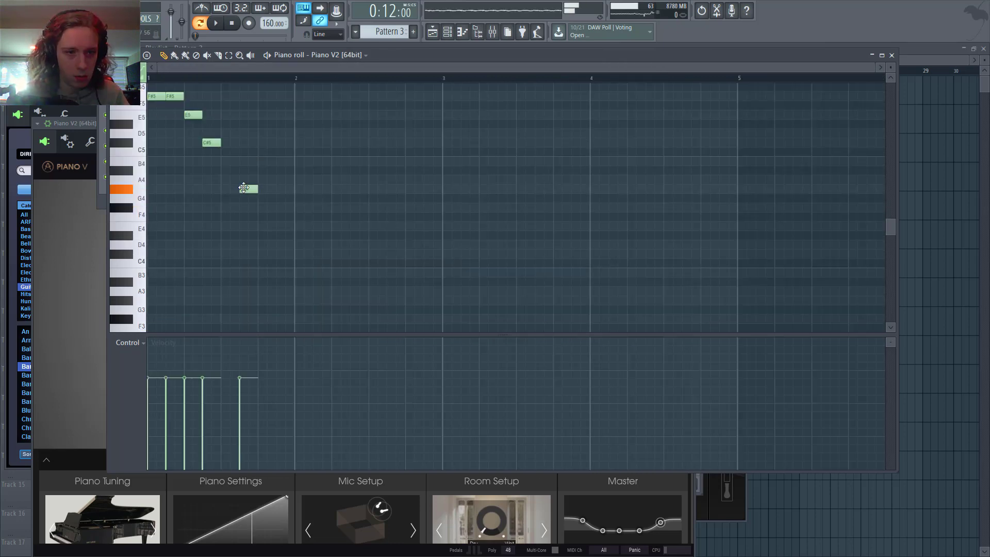
pyautogui.moveTo(243, 189)
pyautogui.mouseDown()
pyautogui.moveTo(259, 180)
pyautogui.moveTo(261, 190)
pyautogui.mouseUp()
pyautogui.click(281, 180)
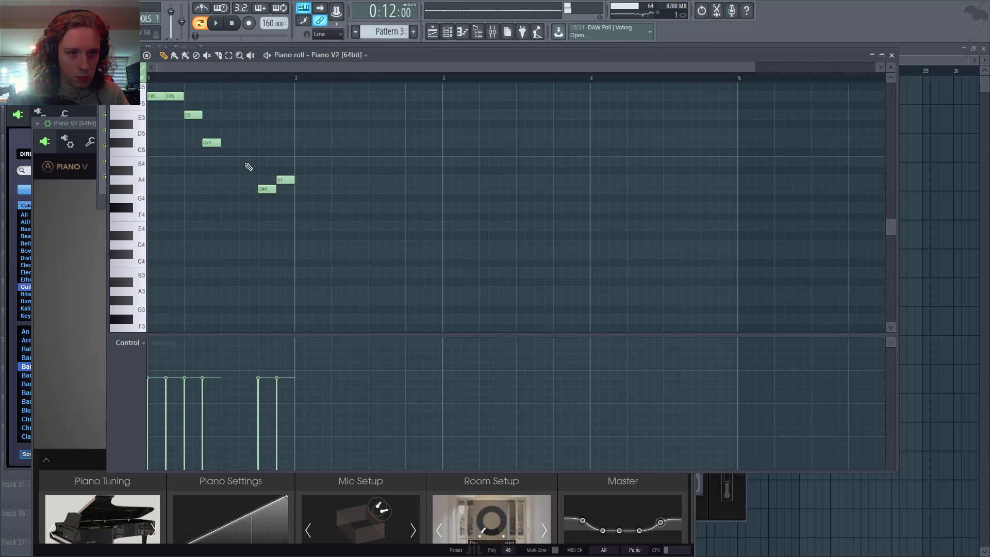
pyautogui.press('space')
pyautogui.moveTo(221, 143); pyautogui.dragTo(258, 143)
# - Add a long F#4 bass note under bar 1 and copy the whole bar to bar 3
pyautogui.hotkey('ctrl', 'a')
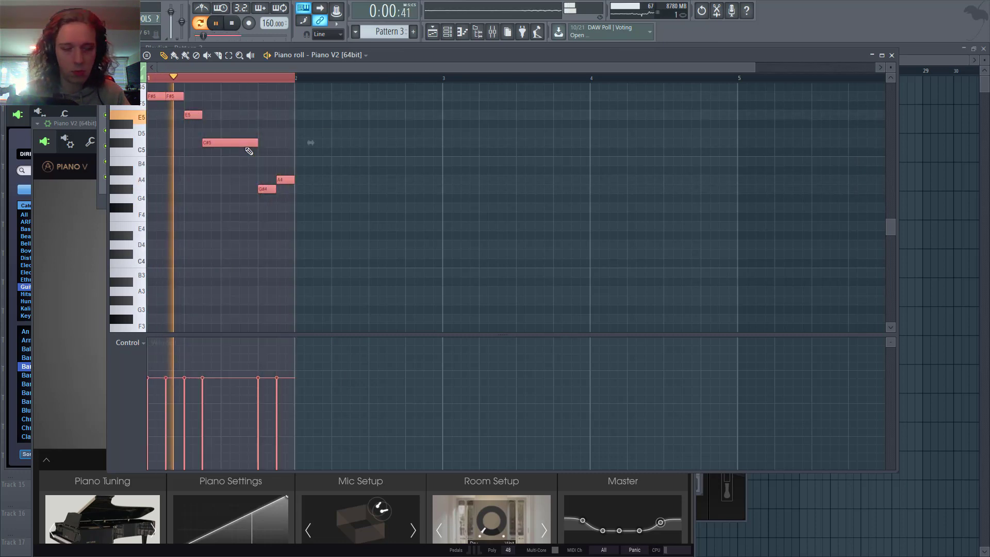
pyautogui.keyDown('ctrl'); pyautogui.click(289, 166); pyautogui.keyUp('ctrl')
pyautogui.moveTo(153, 301); pyautogui.dragTo(111, 227)
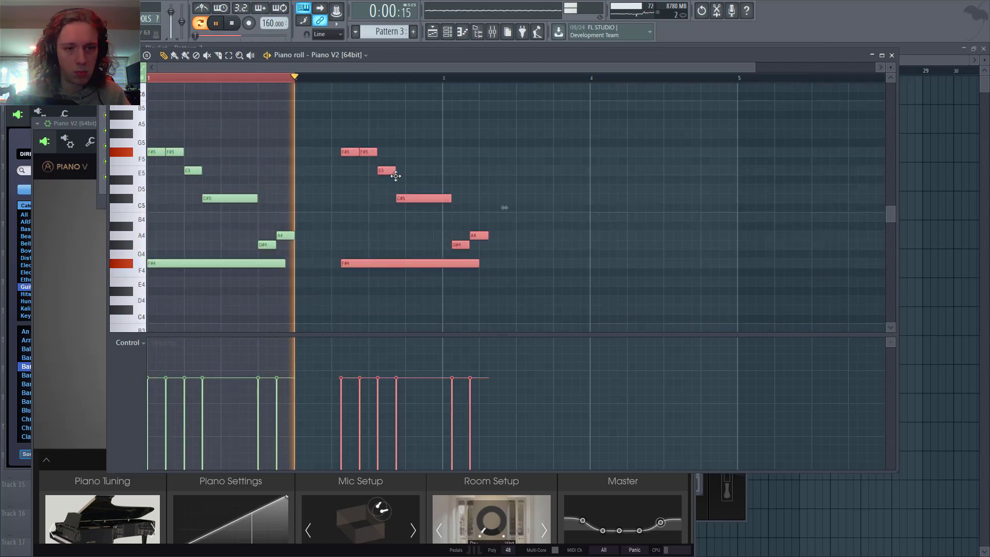
pyautogui.moveTo(395, 176); pyautogui.dragTo(449, 169)
pyautogui.press('space')
pyautogui.rightClick(373, 226)
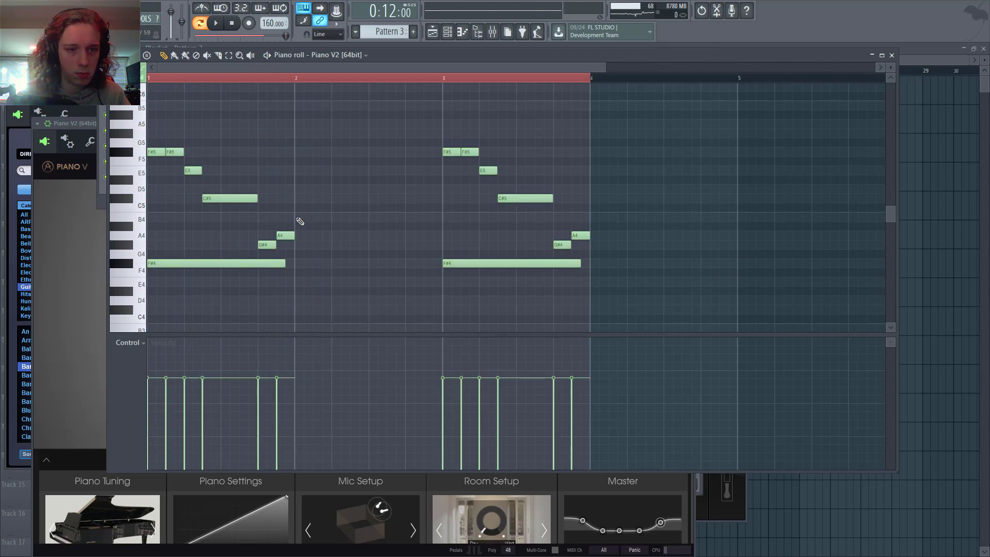
# - Fill bar 2 of the piano melody with two C#5 eighths, an E5, and an F#5 held to the bar's end
pyautogui.moveTo(300, 210); pyautogui.dragTo(299, 197)
pyautogui.click(316, 190)
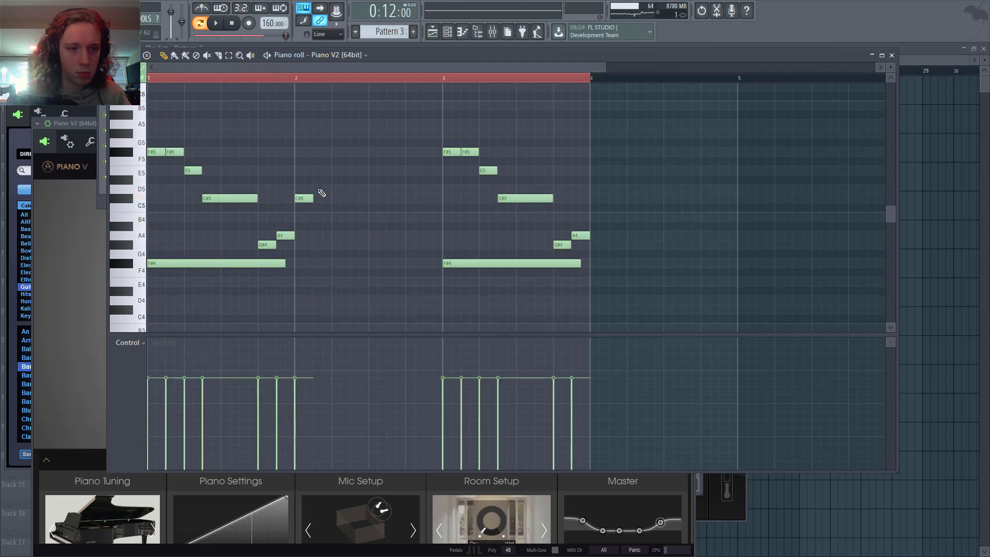
pyautogui.click(329, 198)
pyautogui.click(331, 169)
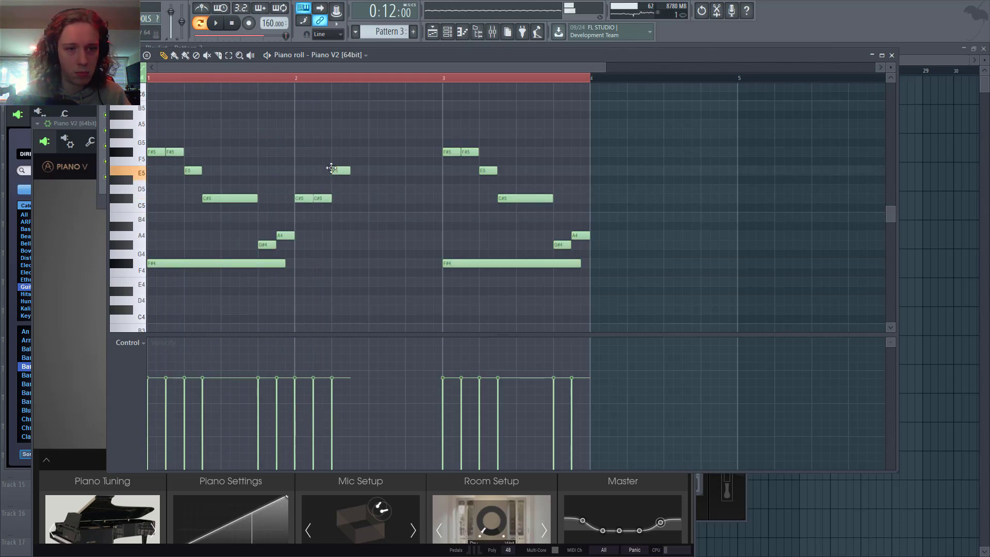
pyautogui.click(353, 151)
pyautogui.moveTo(366, 153); pyautogui.dragTo(442, 163)
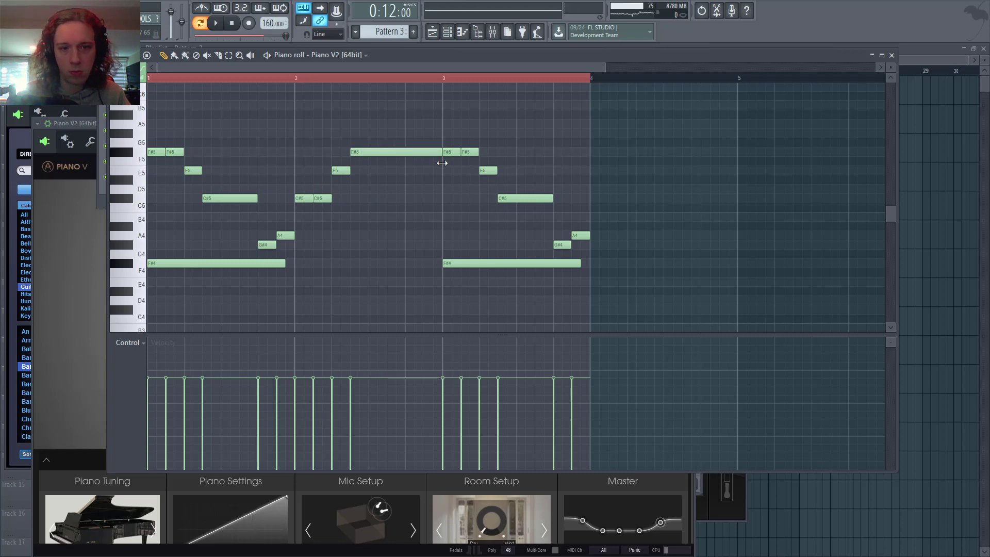
# - Play back the piano melody and add a long C#4 bass note under bar 2
pyautogui.press('space')
pyautogui.press('space')
pyautogui.moveTo(289, 264); pyautogui.dragTo(304, 293)
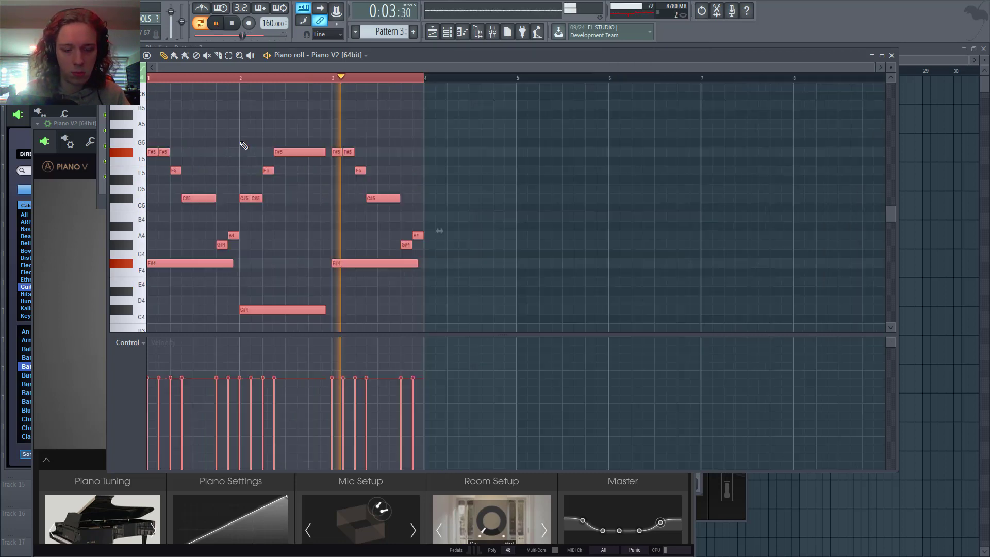
# - Extend the held F#5 in bar 2 with the legato command so it reaches the start of bar 3
pyautogui.hotkey('ctrl', 'l')
pyautogui.hotkey('ctrl', 'z')
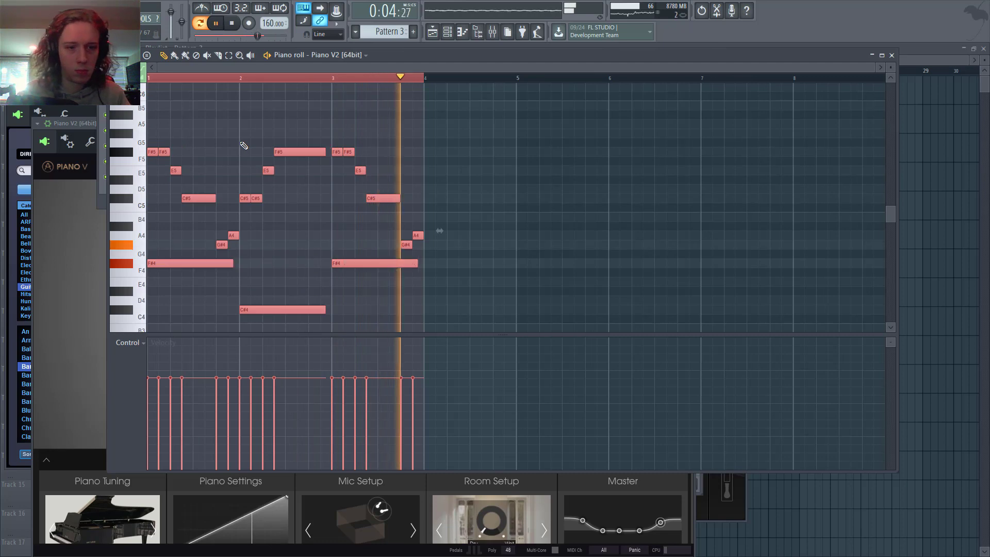
pyautogui.rightClick(277, 238)
pyautogui.moveTo(290, 186); pyautogui.dragTo(307, 151)
pyautogui.hotkey('ctrl', 'l')
pyautogui.click(333, 197)
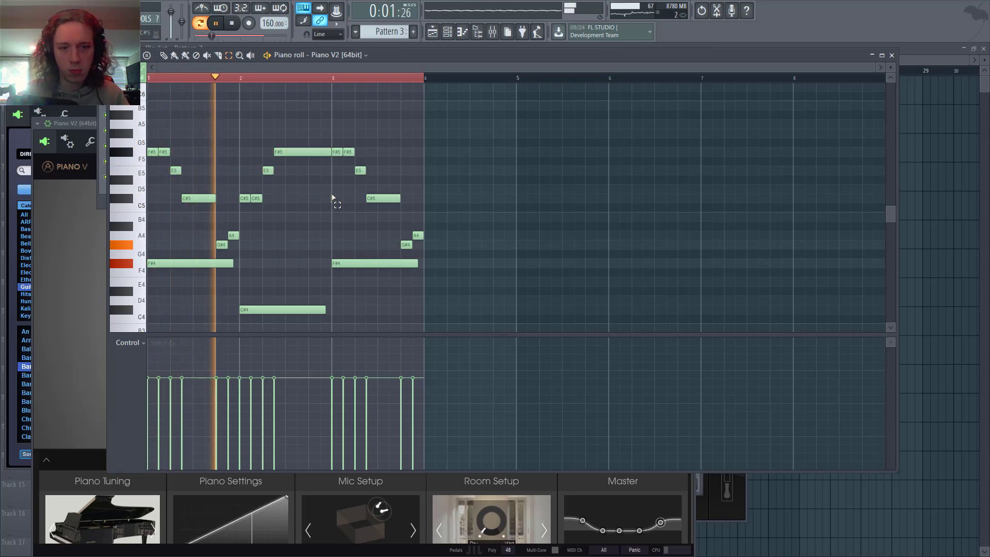
# - Raise the two C#5 eighths in bar 2 to D5 and the bass note under them to D4
pyautogui.moveTo(269, 215); pyautogui.dragTo(239, 182)
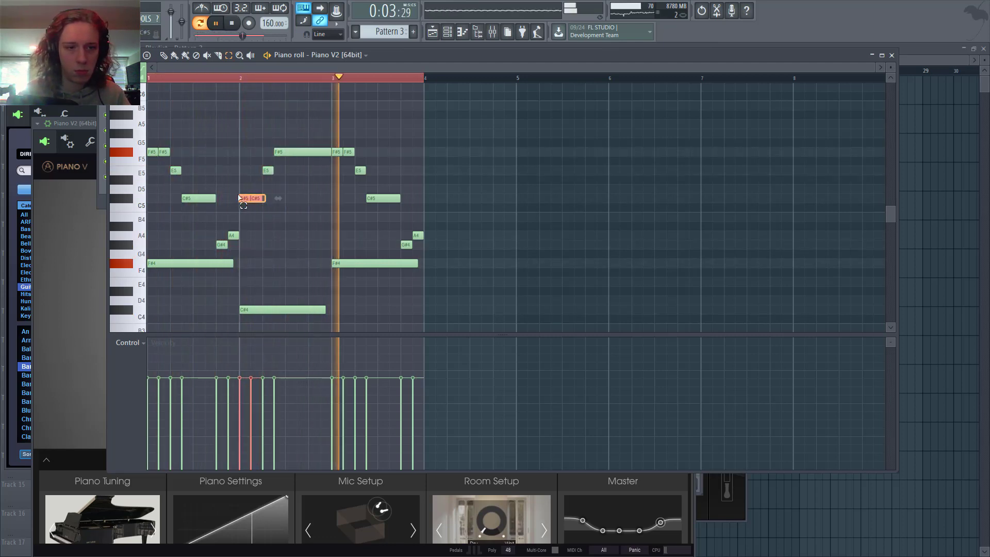
pyautogui.press('Up')
pyautogui.moveTo(270, 259); pyautogui.dragTo(269, 325)
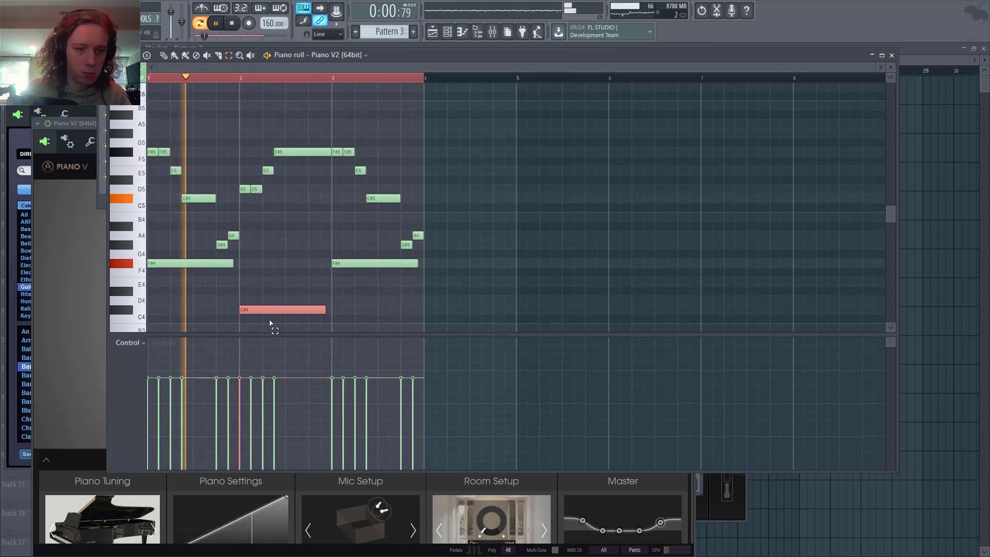
pyautogui.press('Up')
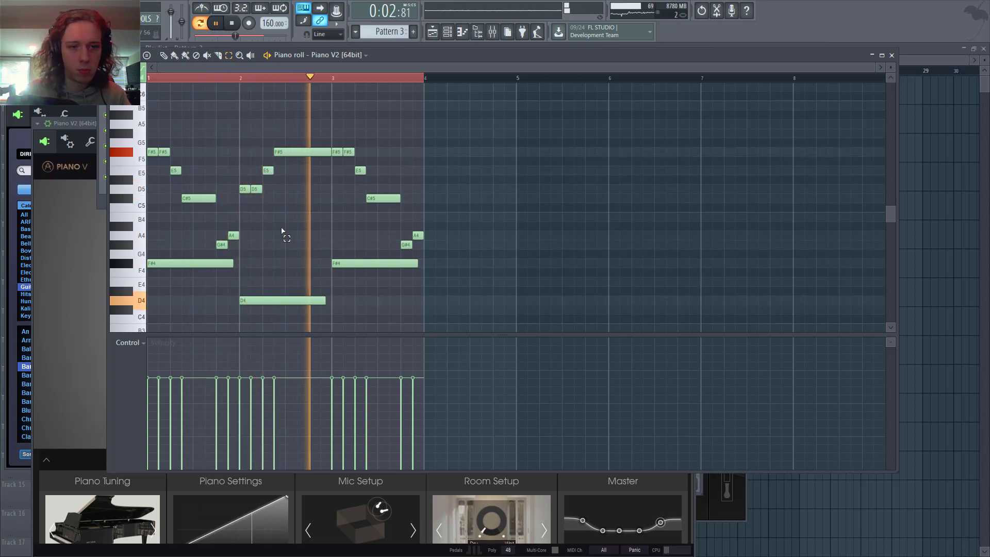
# - Raise the second D5 eighth in bar 2 to F#5 and repeat the two-bar phrase through bar 8
pyautogui.click(270, 171)
pyautogui.press('space')
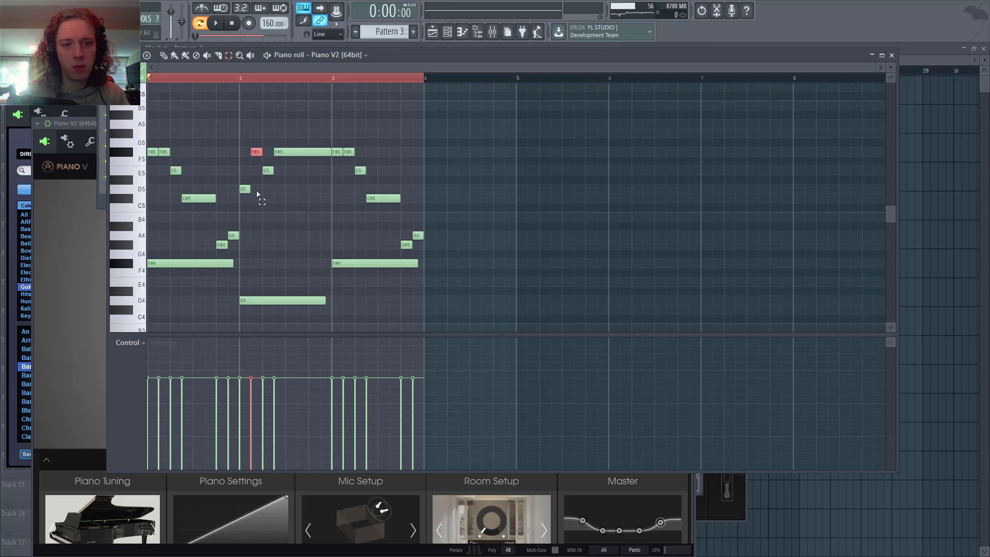
pyautogui.press('space')
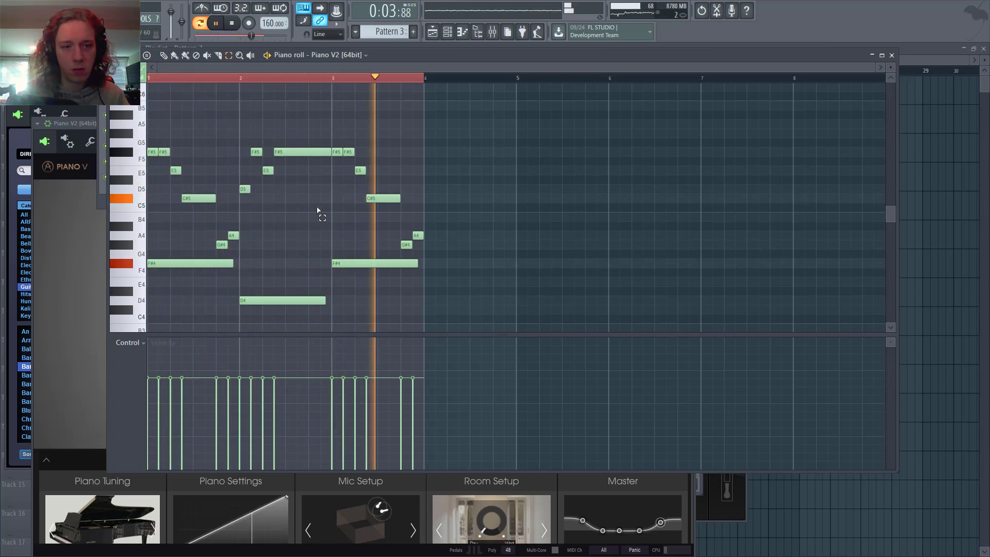
pyautogui.press('space')
pyautogui.moveTo(235, 139); pyautogui.dragTo(309, 304)
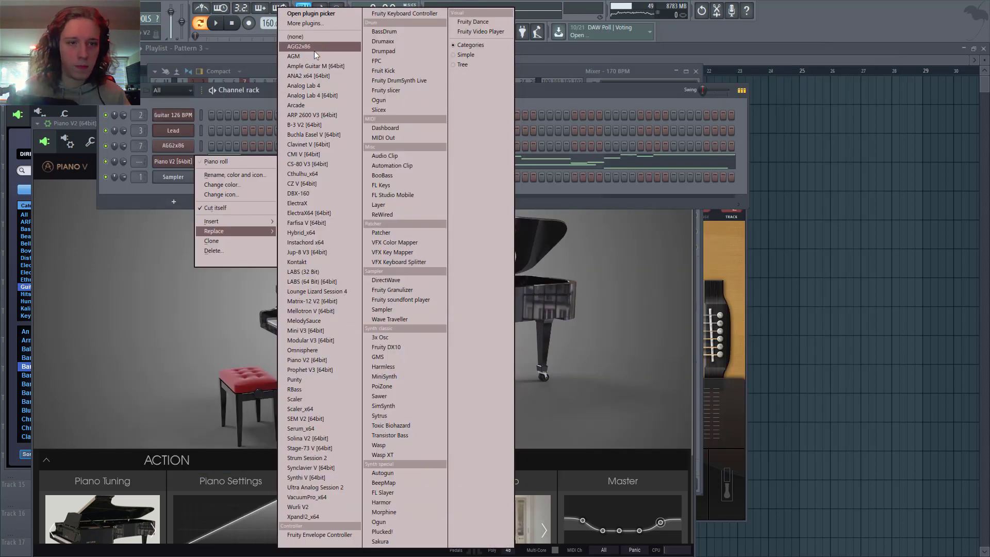
# - Replace the Piano V2 channel with the AGG2x86 guitar and play the pattern through it
pyautogui.click(314, 50)
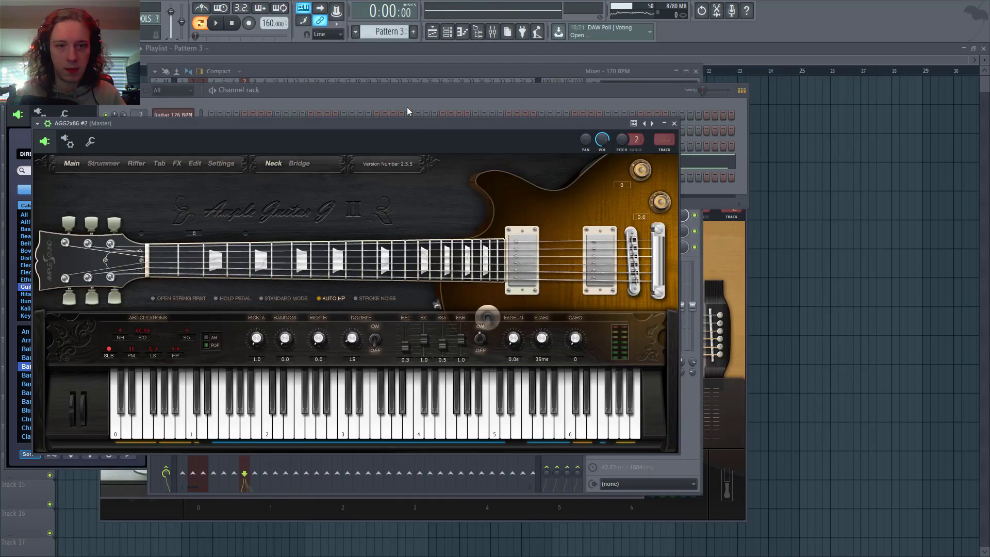
pyautogui.click(408, 96)
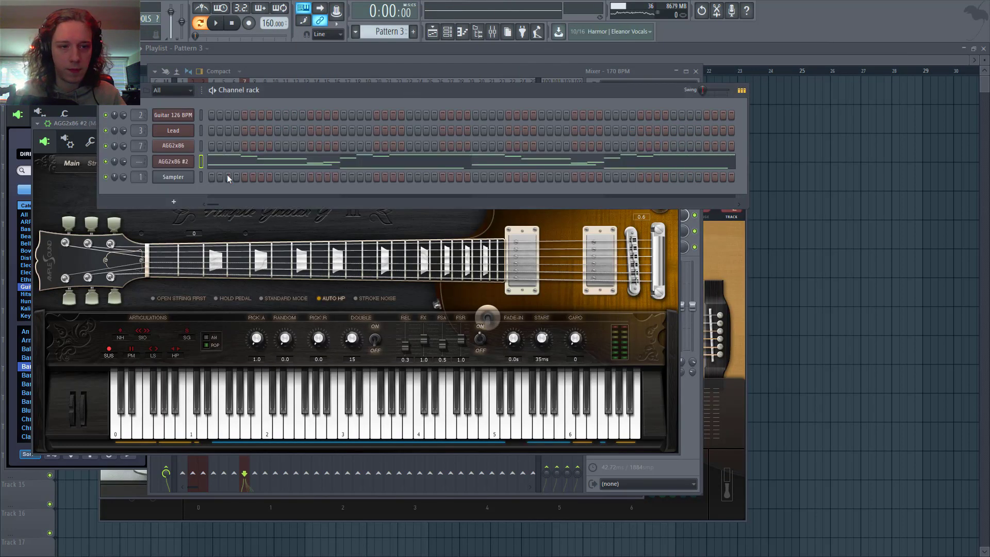
pyautogui.press('space')
# - Add an upper harmony of A5, G#5, two short A5s and a B5 over bars 5 and 6, and copy it to bars 7 and 8
pyautogui.click(215, 161)
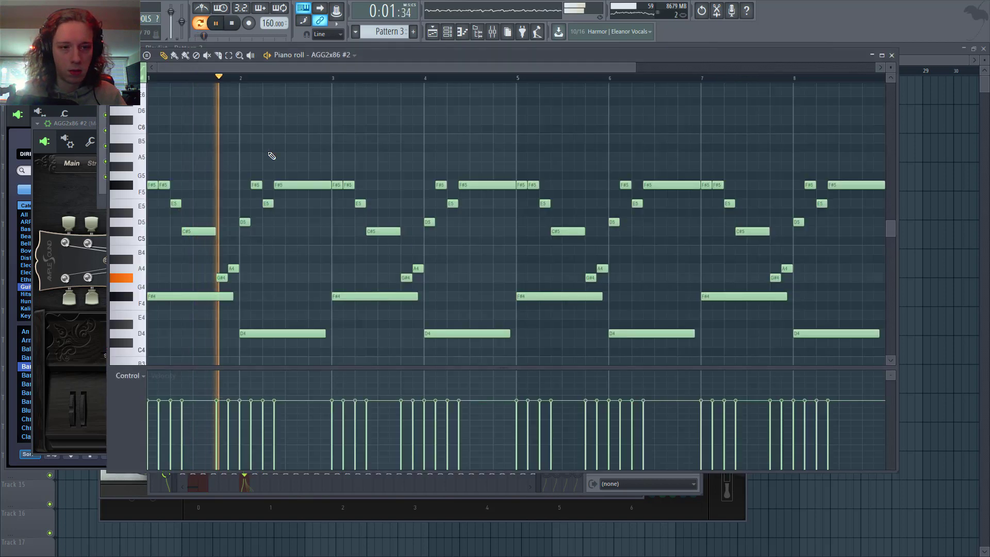
pyautogui.scroll(-2, 268, 150)
pyautogui.scroll(4, 307, 170)
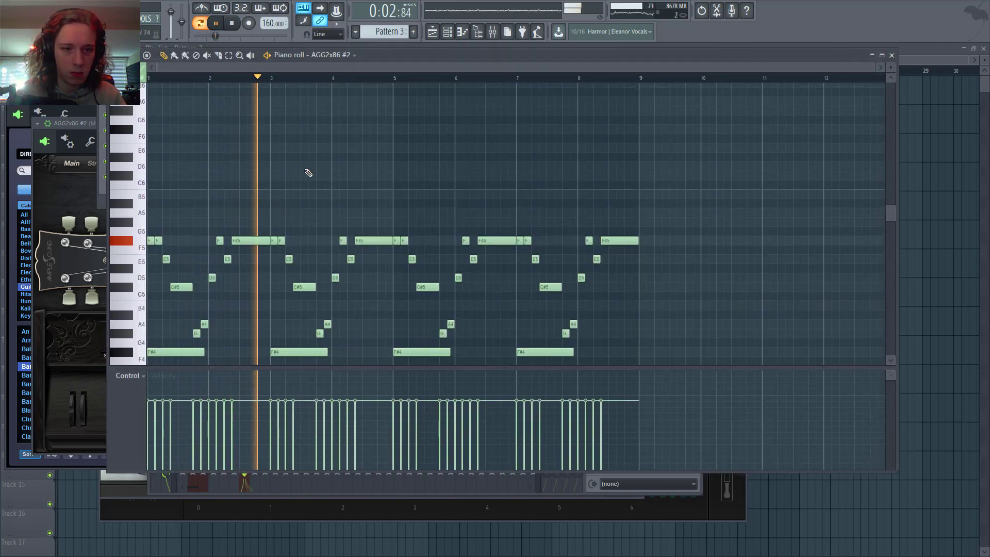
pyautogui.click(403, 196)
pyautogui.scroll(2, 444, 201)
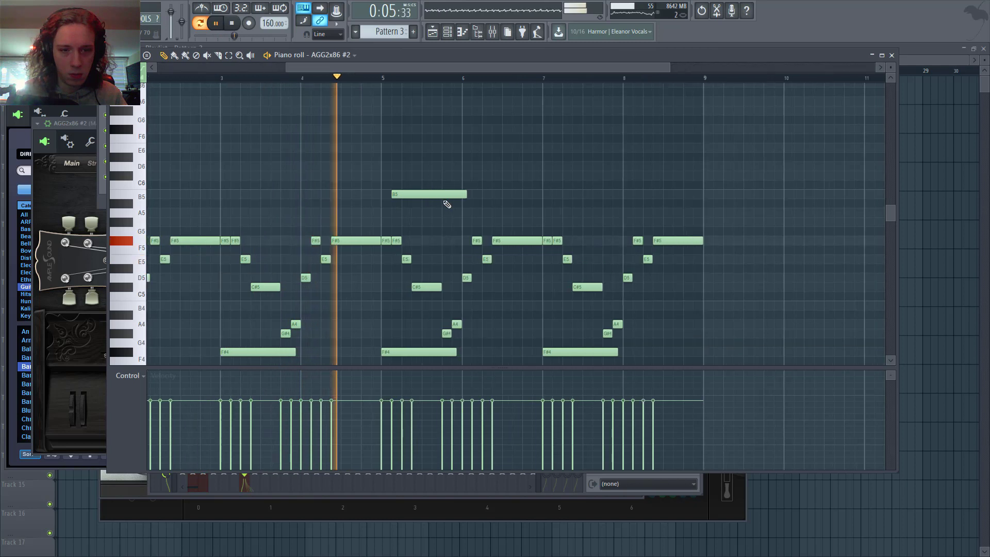
pyautogui.press('space')
pyautogui.moveTo(453, 194); pyautogui.dragTo(453, 215)
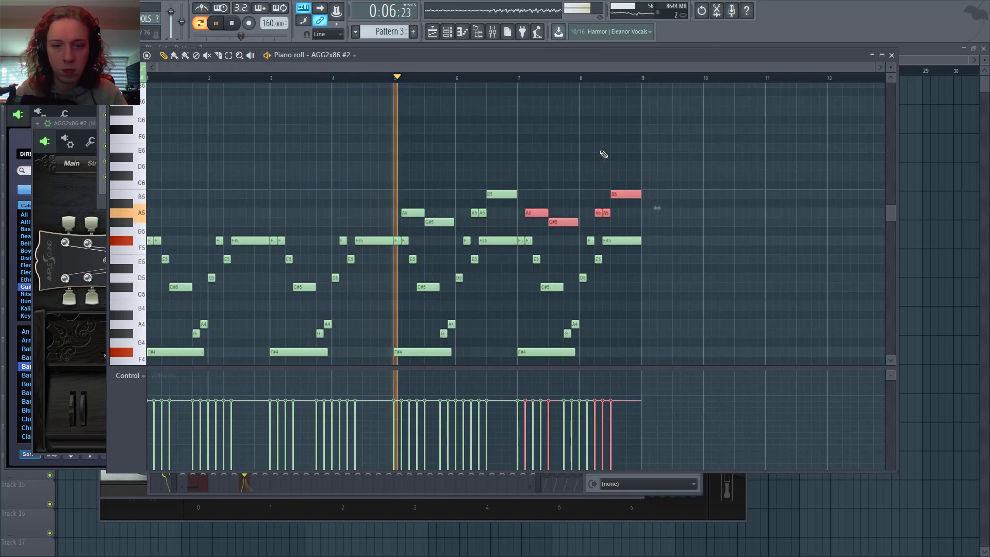
pyautogui.click(603, 138)
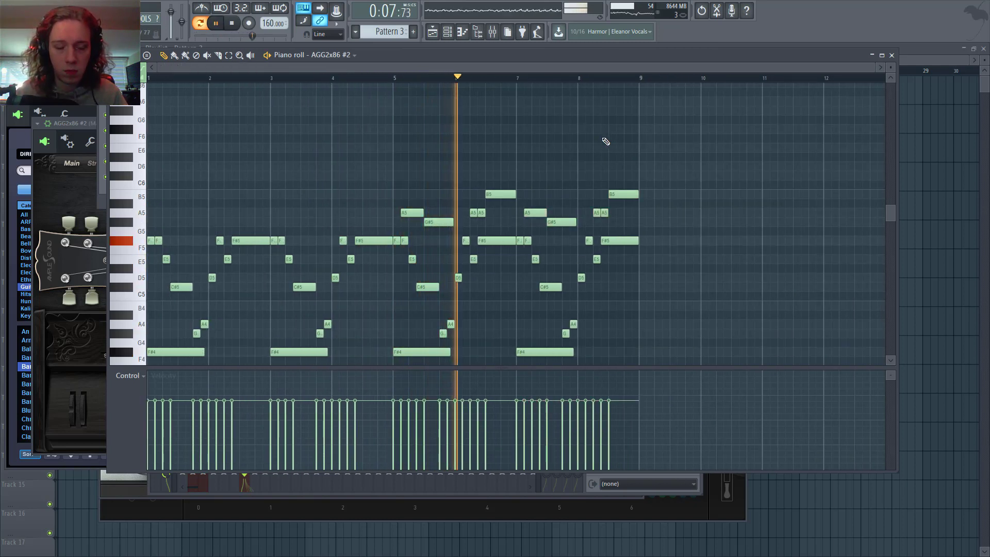
# - Randomize the velocities of all notes and route the guitar channel to mixer track 10, named Sample 3 - 160 BPM
pyautogui.scroll(-3, 614, 139)
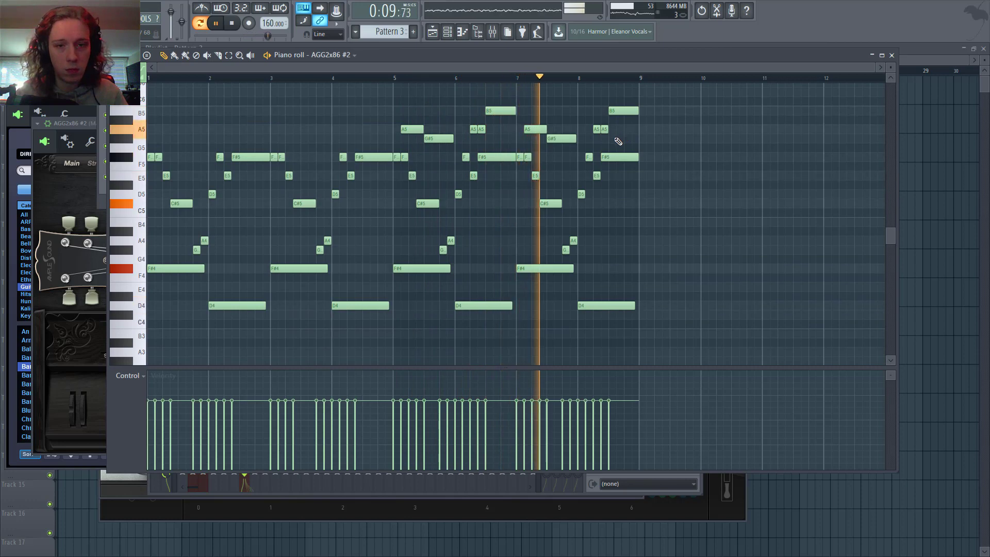
pyautogui.hotkey('ctrl', 'a')
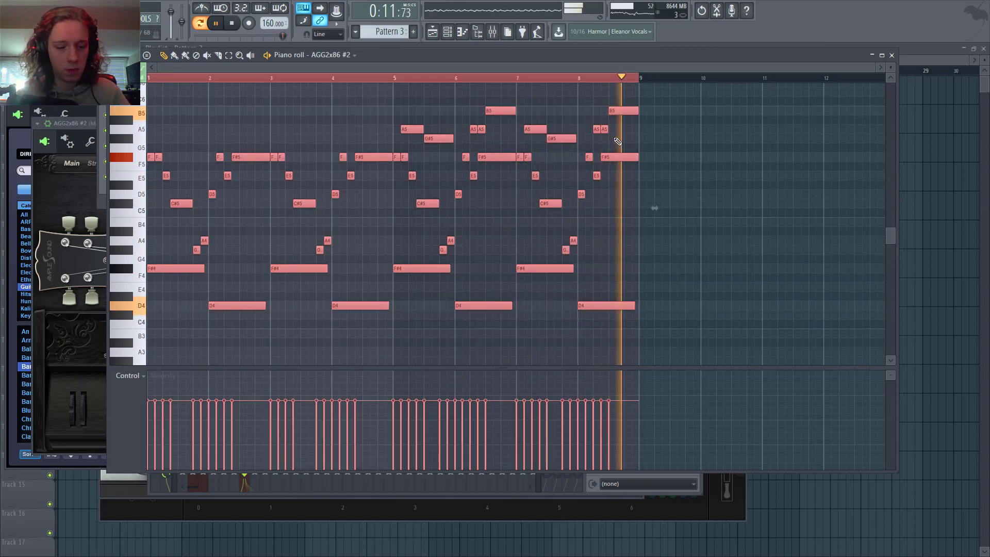
pyautogui.hotkey('alt', 'r')
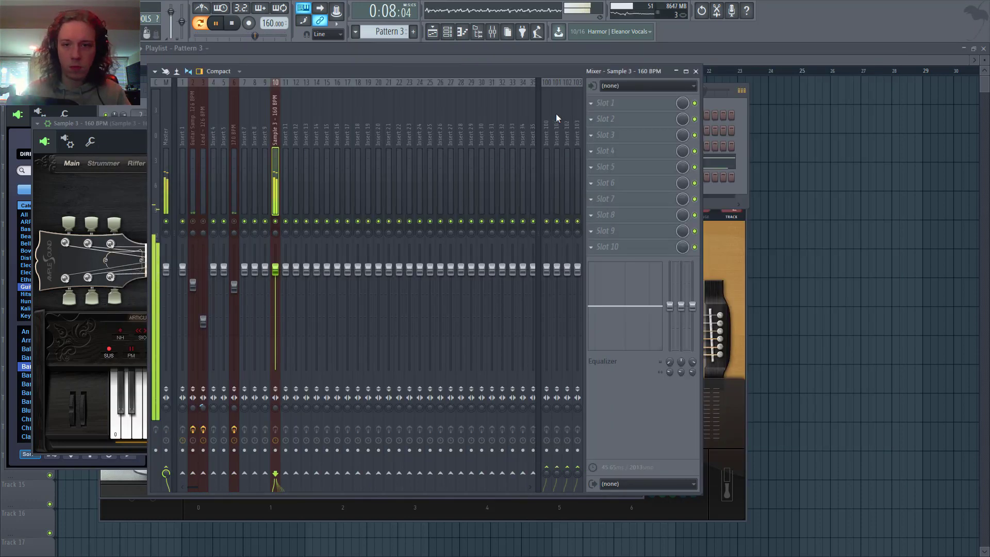
# - Load TH-U Slate-64, Guitar Rig 5 and Fruity parametric EQ 2 in the first three effect slots of the Sample 3 - 160 BPM track
pyautogui.click(606, 113)
pyautogui.moveTo(606, 116)
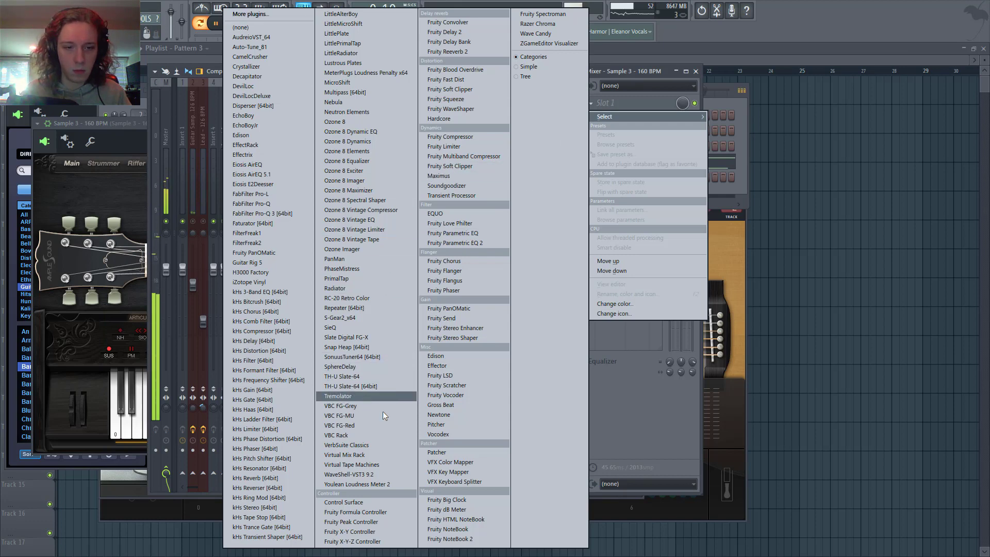
pyautogui.click(341, 386)
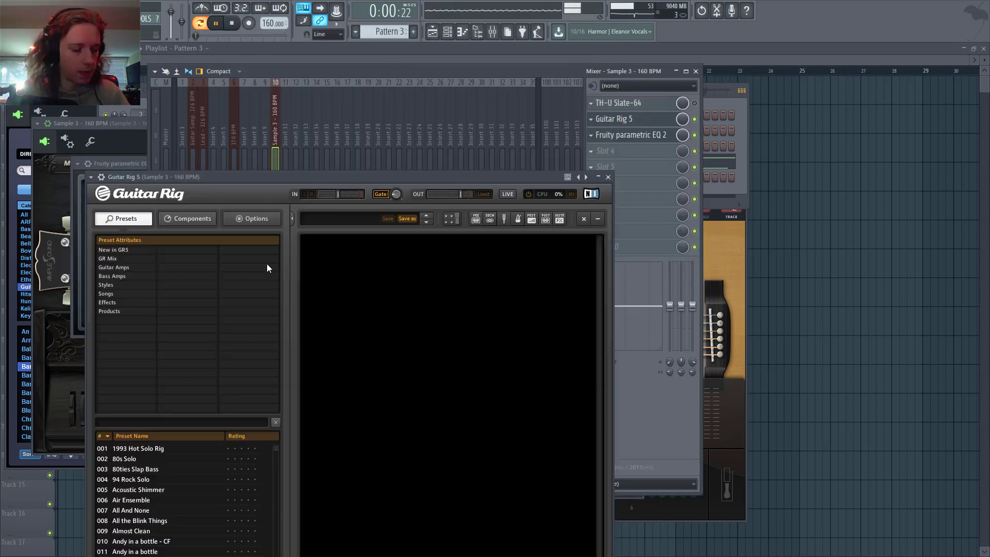
# - Browse the Guitar Rig 5 preset categories and filter the presets to the Funk and Soul style
pyautogui.click(123, 267)
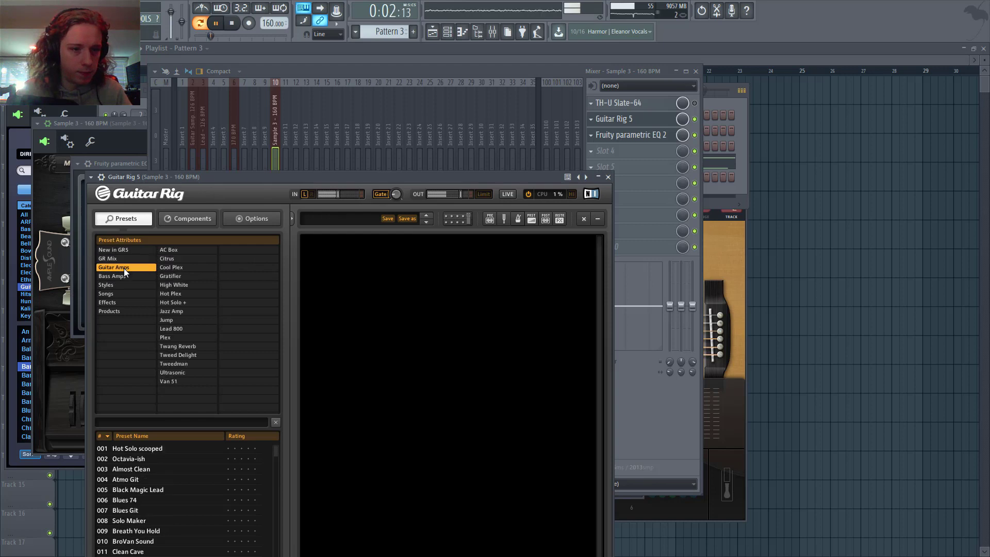
pyautogui.click(122, 285)
pyautogui.click(120, 292)
pyautogui.click(124, 286)
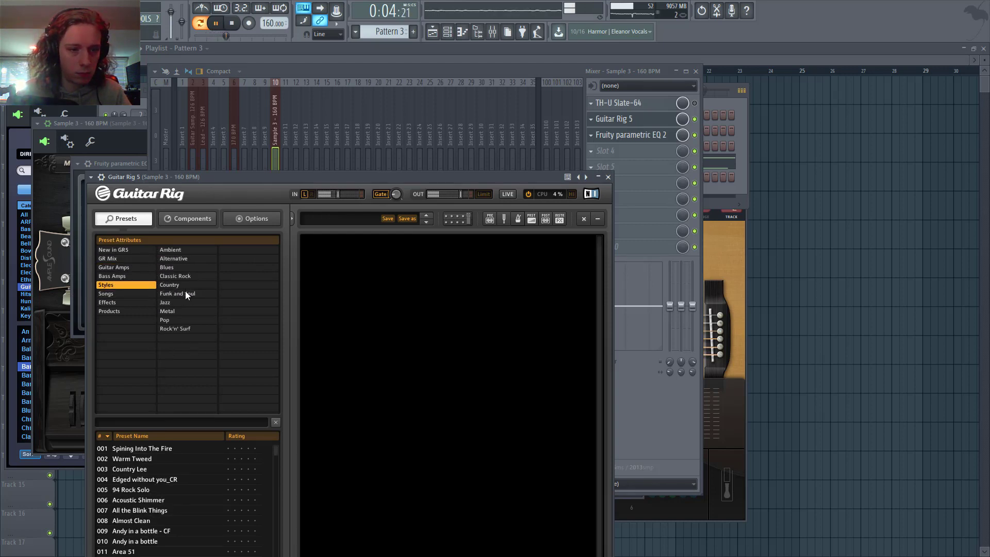
pyautogui.click(187, 277)
pyautogui.click(188, 285)
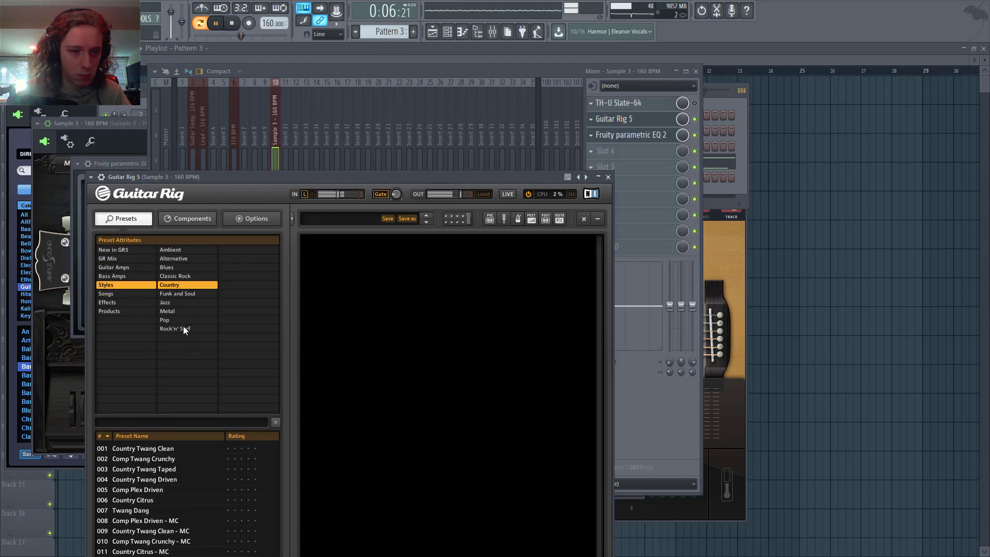
pyautogui.click(190, 292)
# - Audition the Guitar Rig presets from The Bridge through Clean Chorus and Rotatin' to Stoned Rhythm, and close the effect windows
pyautogui.click(146, 477)
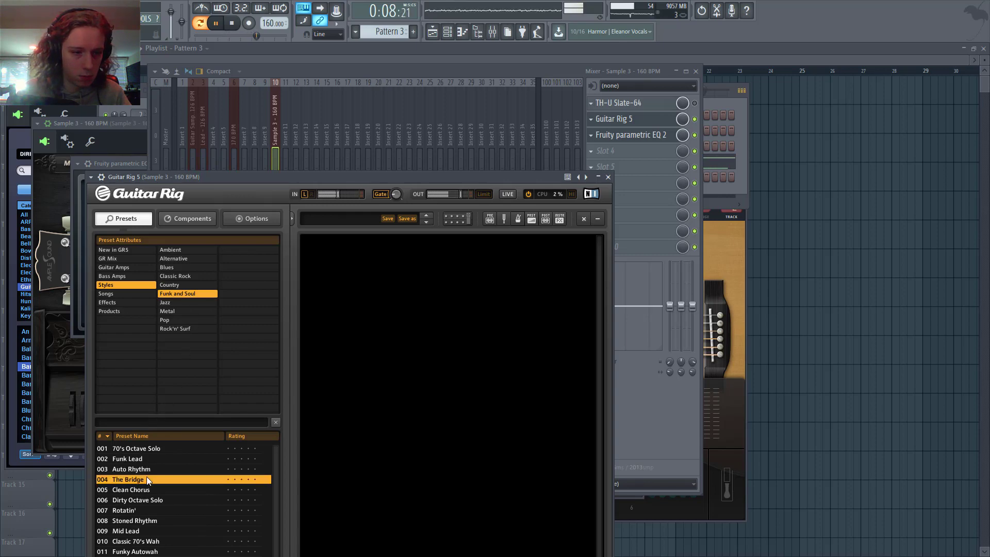
pyautogui.click(147, 490)
pyautogui.click(150, 500)
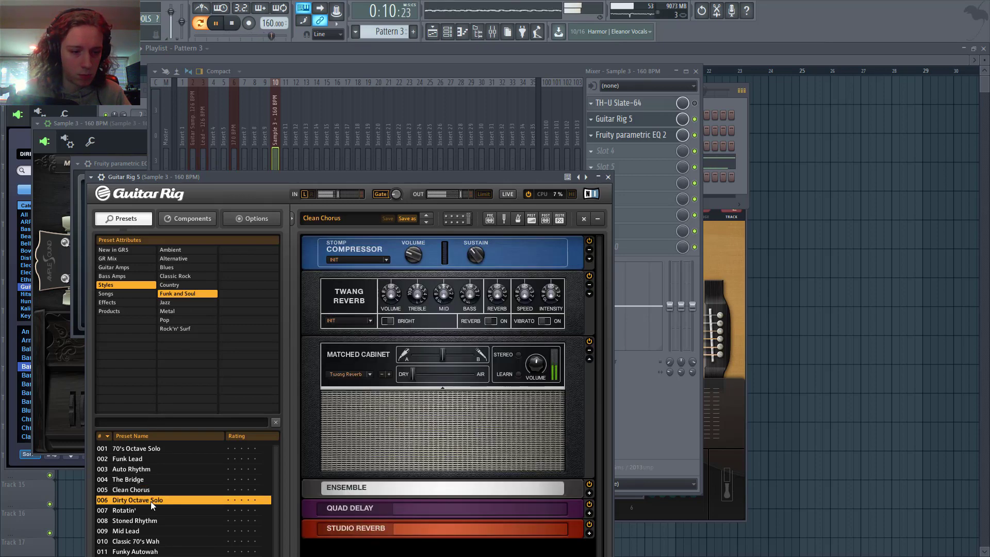
pyautogui.click(149, 509)
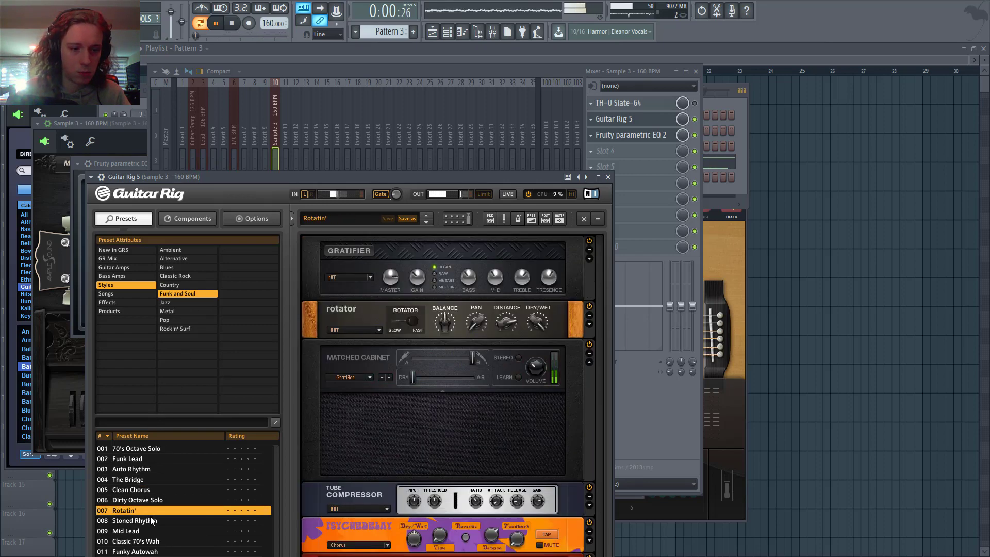
pyautogui.click(151, 520)
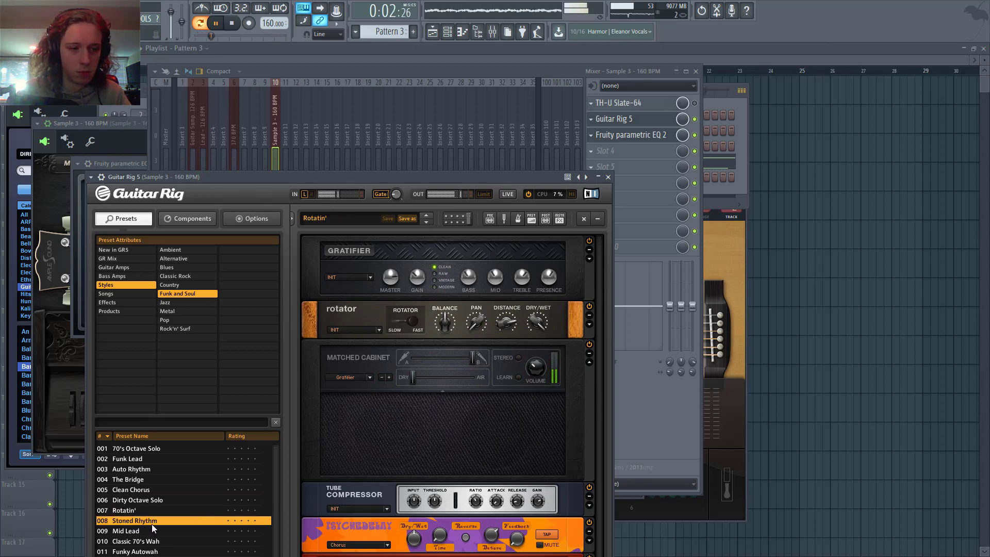
pyautogui.click(608, 177)
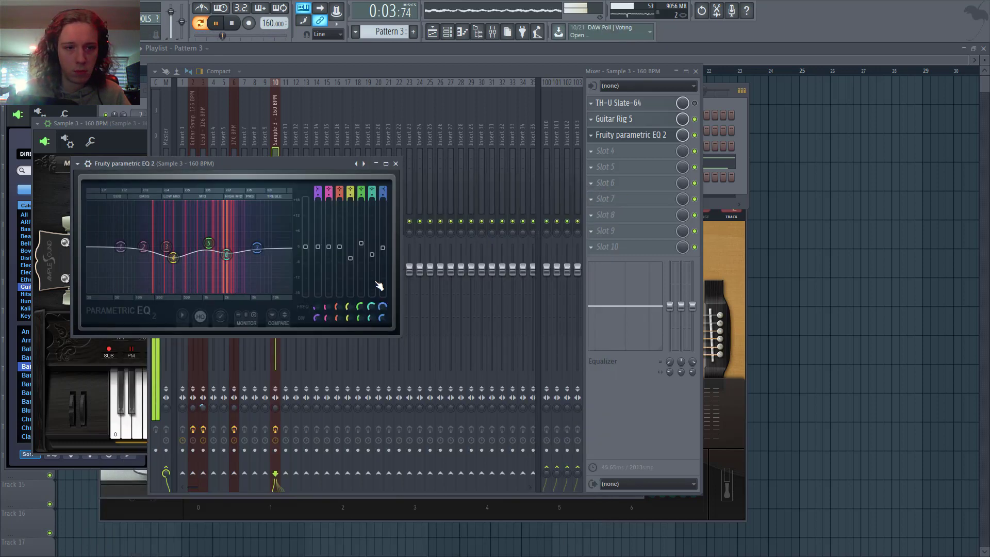
pyautogui.click(393, 165)
# - Randomize the velocities of only the upper harmony notes in bars 5 to 8
pyautogui.press('F7')
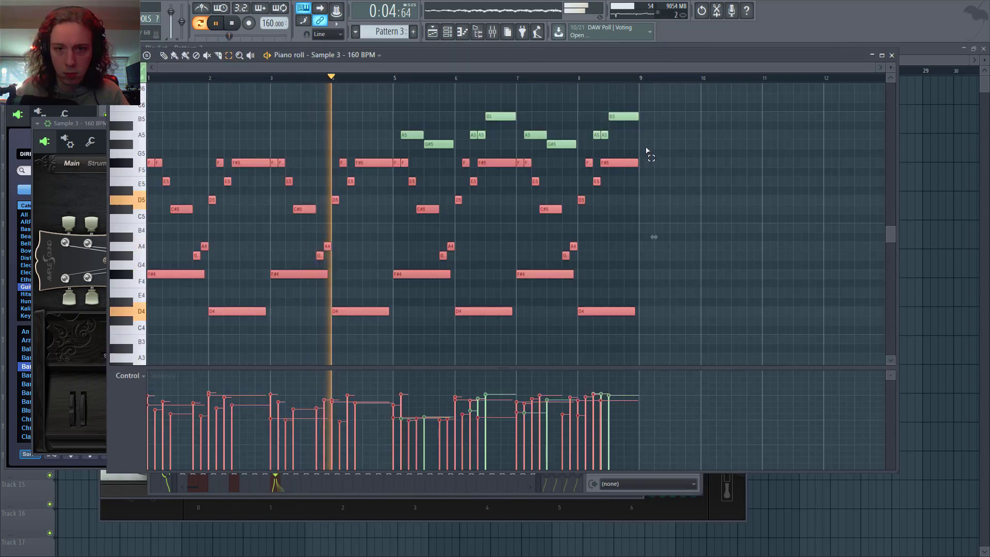
pyautogui.moveTo(646, 148); pyautogui.dragTo(424, 110)
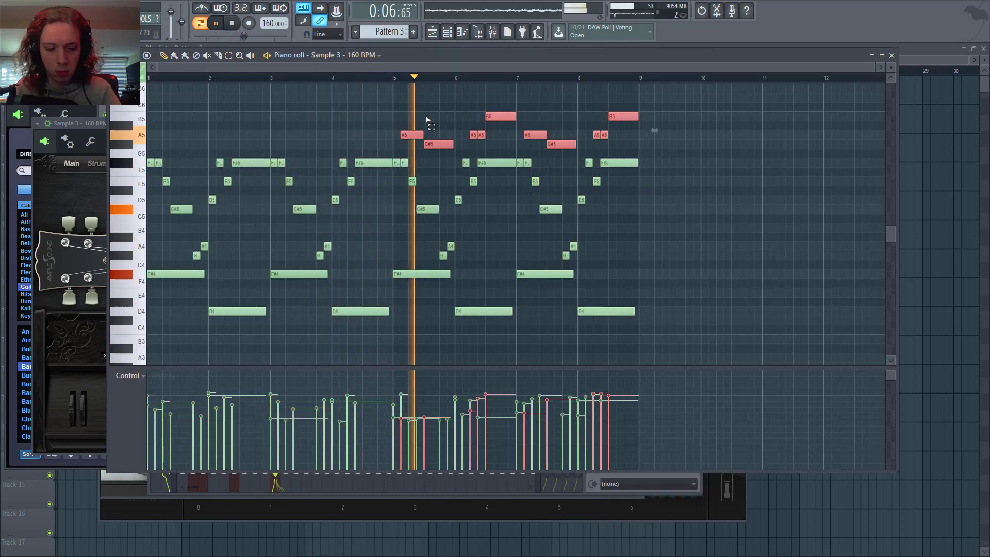
pyautogui.hotkey('alt', 'r')
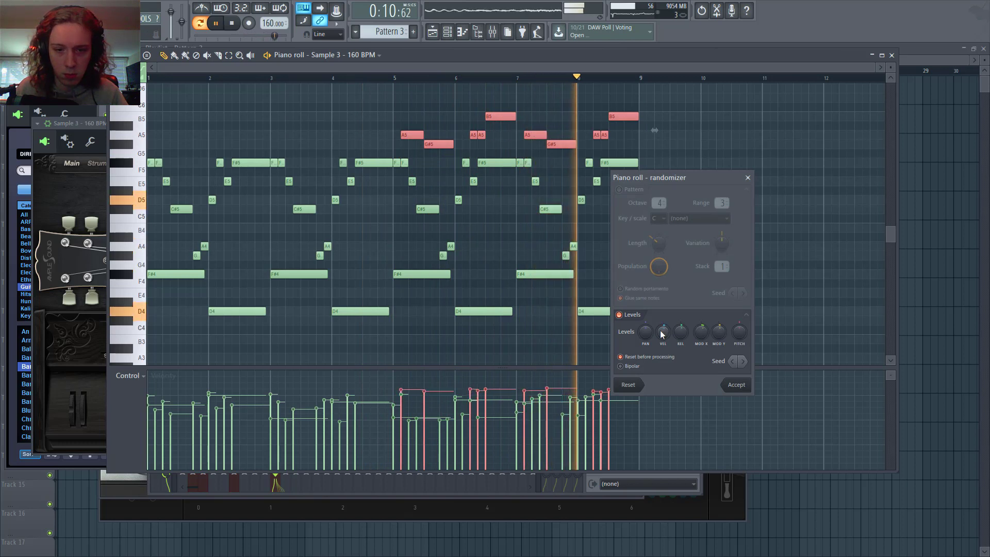
pyautogui.click(736, 386)
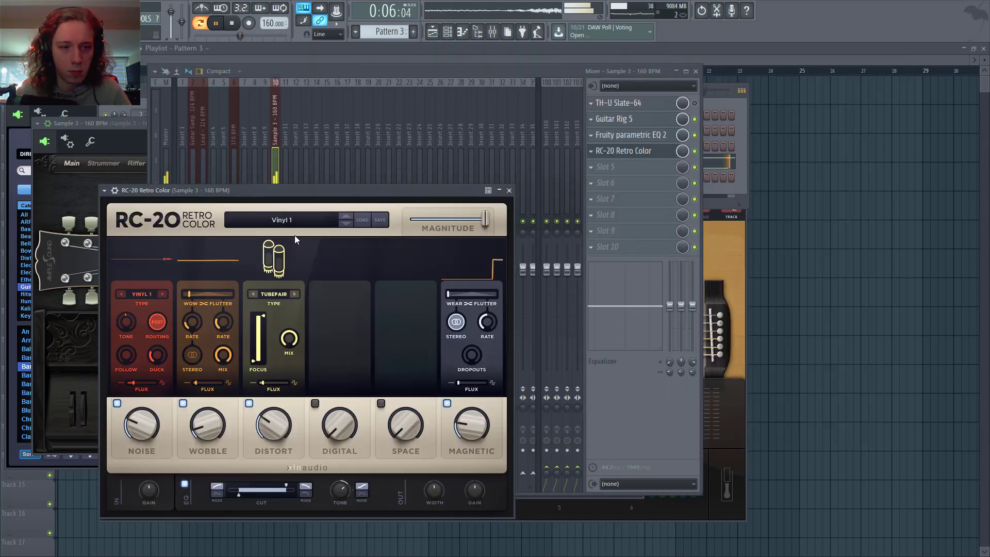
# - Audition the RC-20 Retro Color presets VHS, Too Bright?, Strange Space and Vinyl 2, select Vinyl 3, and close the effect window
pyautogui.click(346, 219)
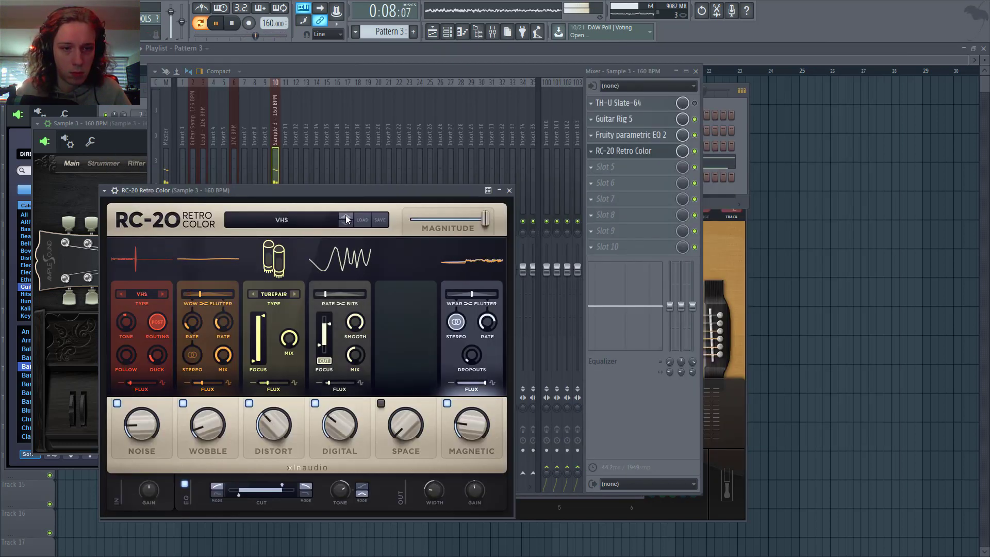
pyautogui.click(345, 218)
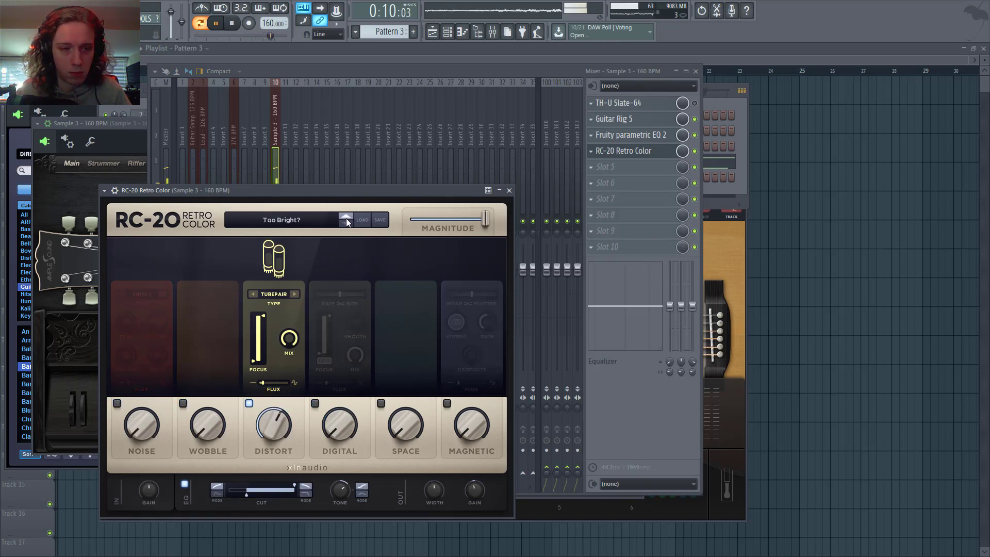
pyautogui.click(345, 217)
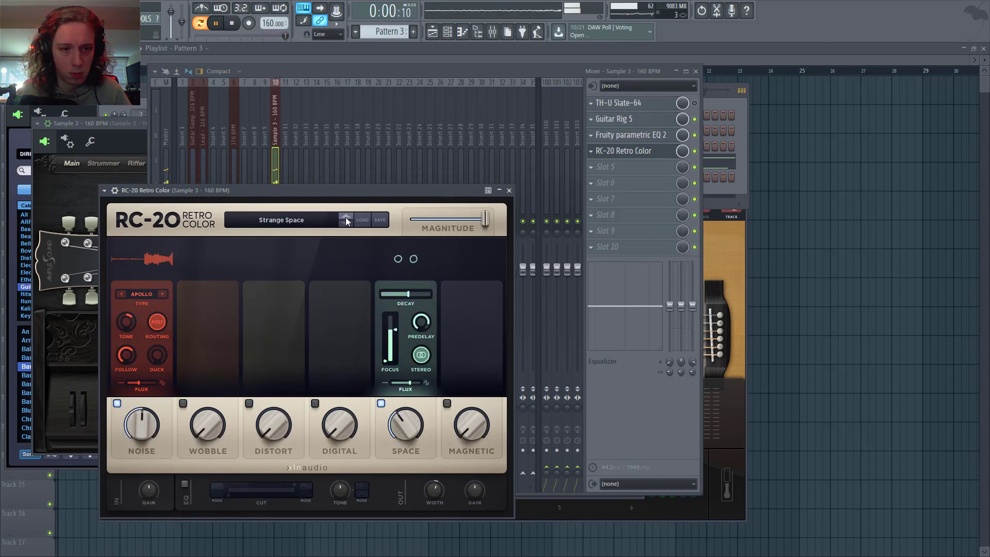
pyautogui.click(345, 218)
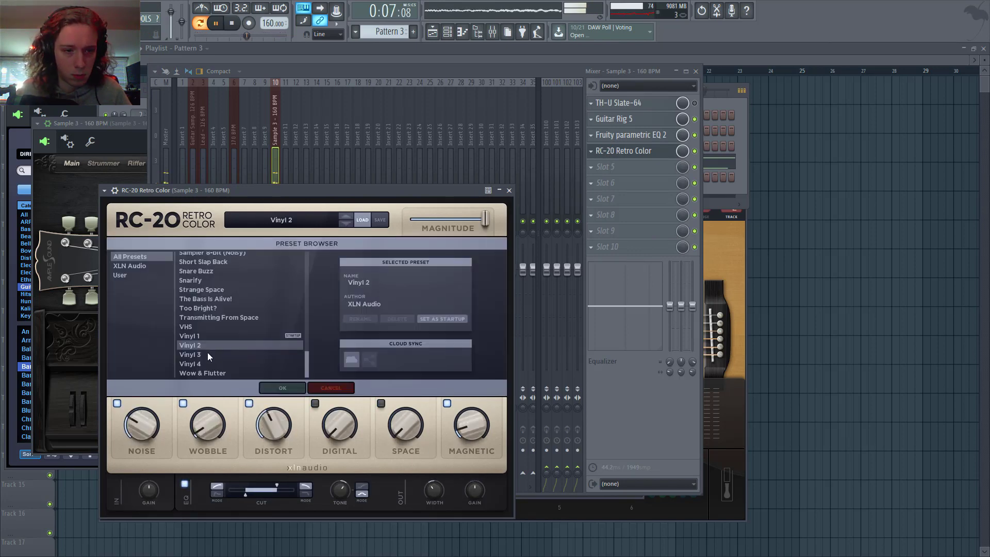
pyautogui.click(207, 354)
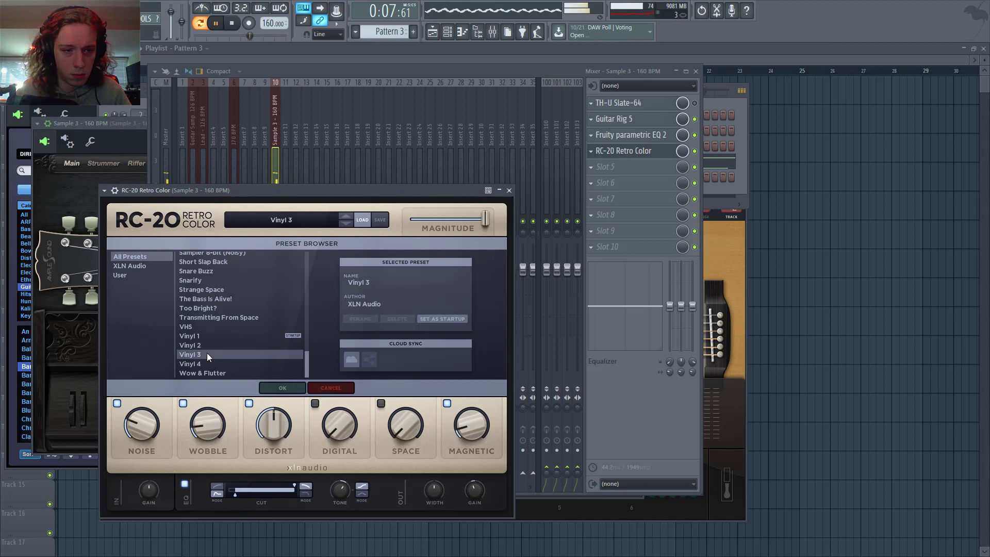
pyautogui.click(509, 191)
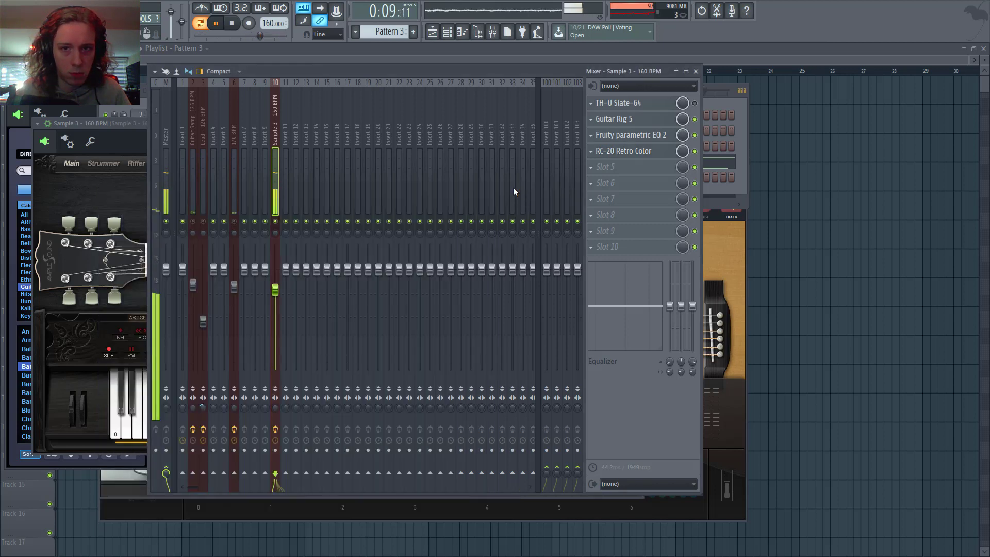
# - Confirm Vinyl 3 in RC-20 Retro Color, lower its Noise and Distort amounts, set Wobble to 11 %, and enable the Space module
pyautogui.click(237, 194)
pyautogui.click(278, 168)
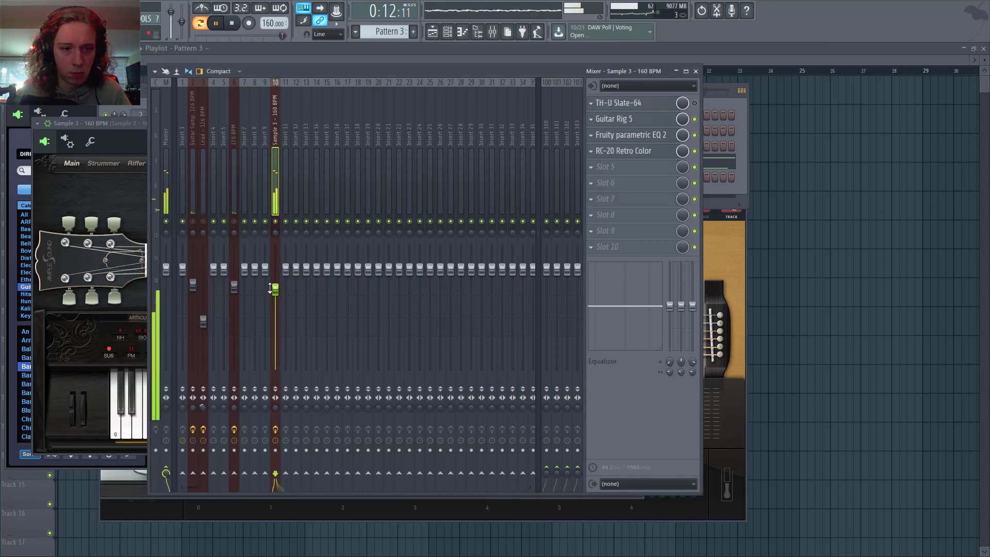
pyautogui.click(639, 150)
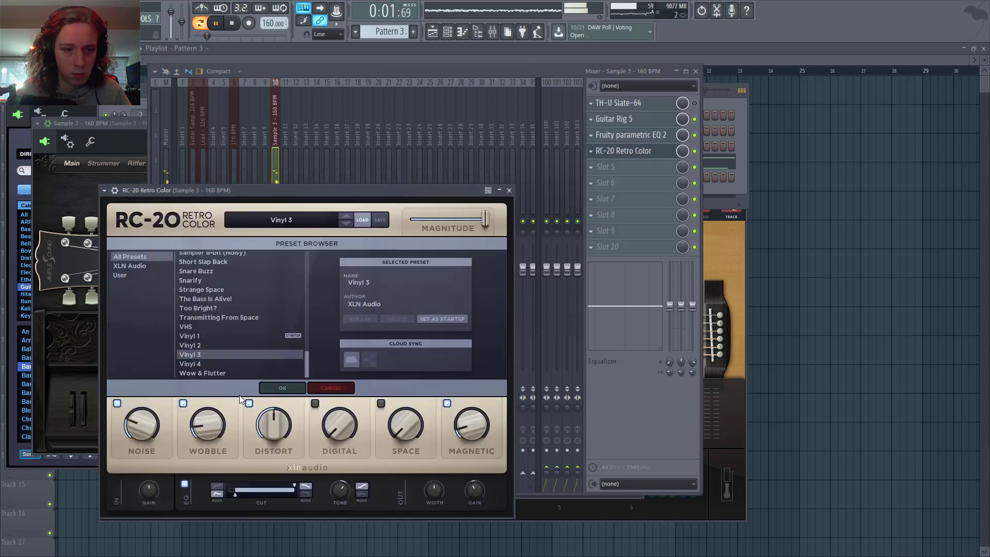
pyautogui.click(289, 390)
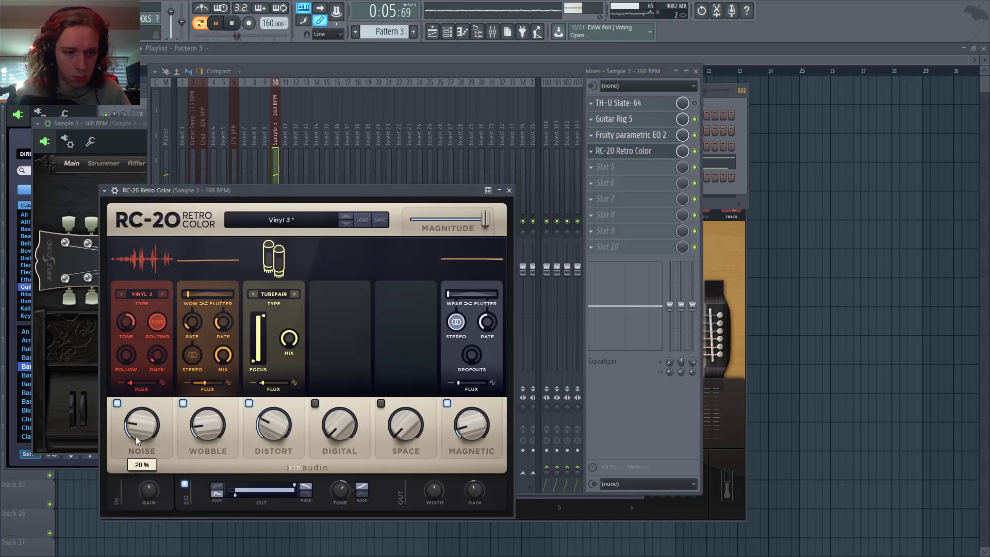
pyautogui.moveTo(135, 436); pyautogui.dragTo(135, 446)
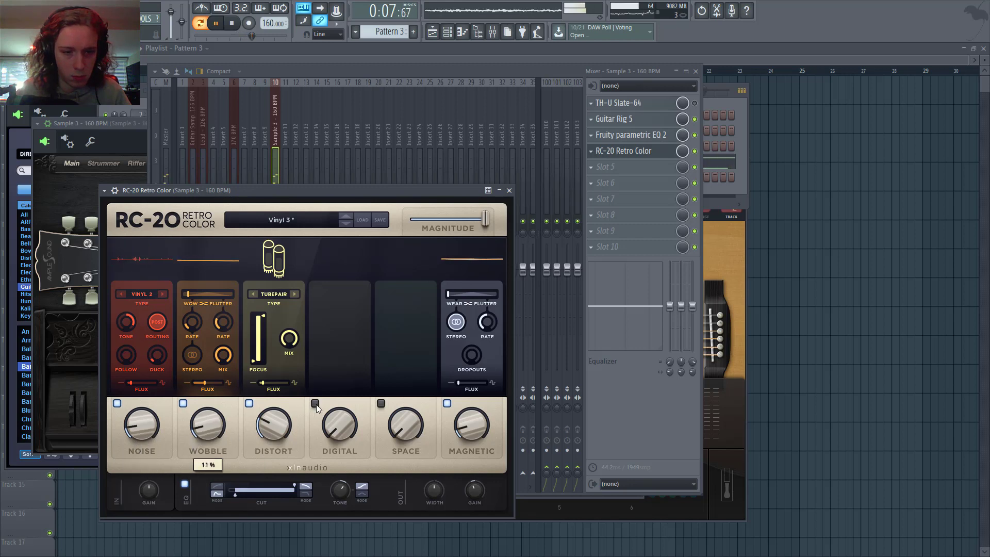
pyautogui.click(381, 403)
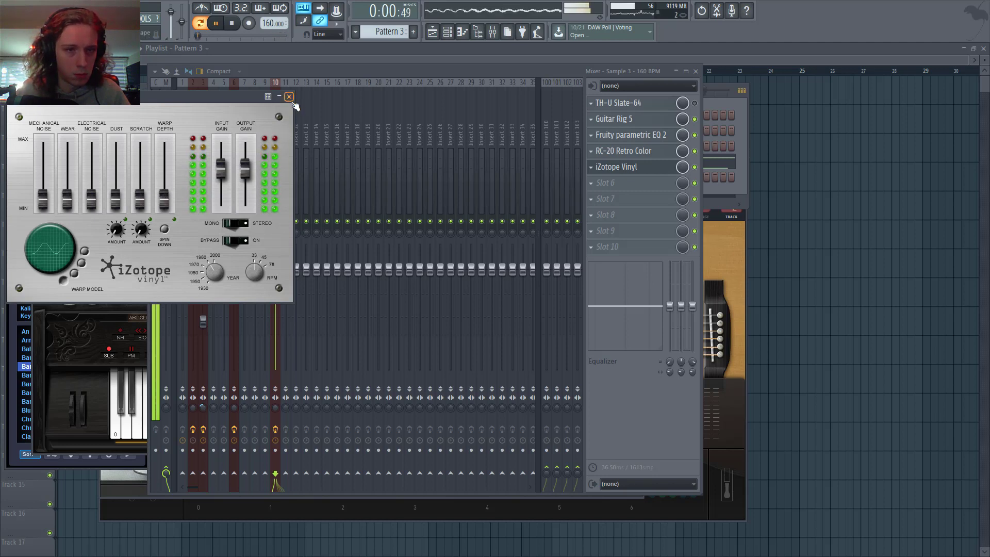
# - Close the iZotope Vinyl window, compare the sample with RC-20 Retro Color and iZotope Vinyl bypassed and re-enabled, and stop playback
pyautogui.click(289, 97)
pyautogui.click(695, 151)
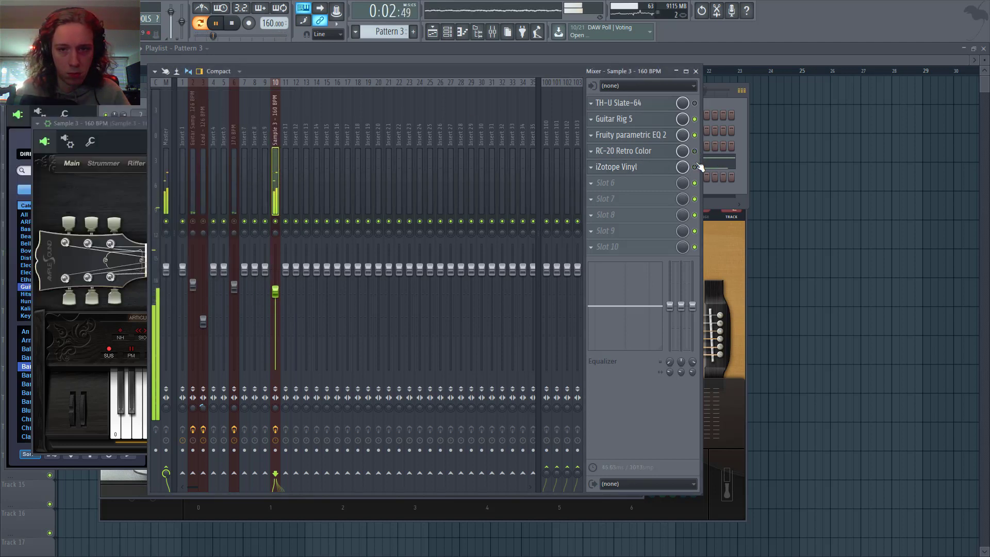
pyautogui.click(695, 151)
pyautogui.click(695, 167)
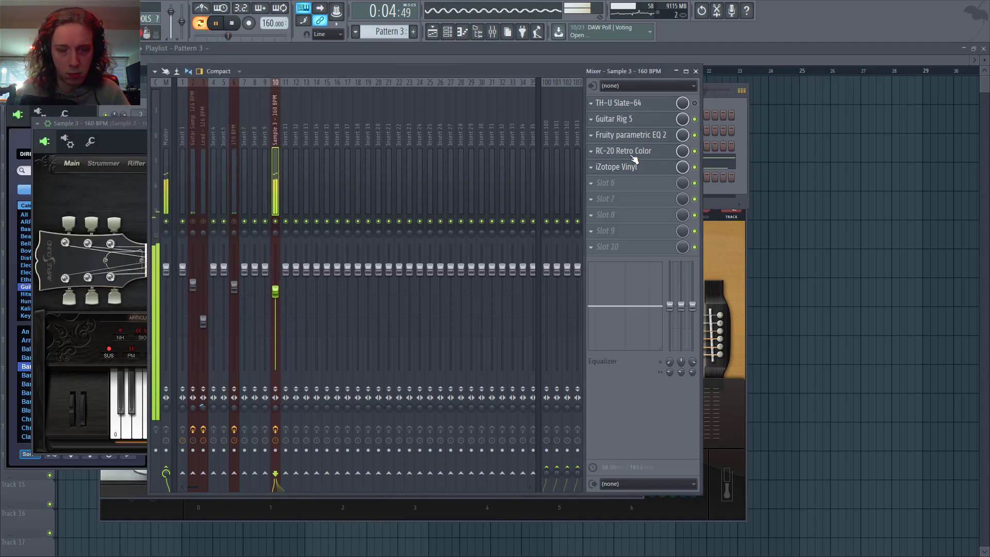
pyautogui.press('space')
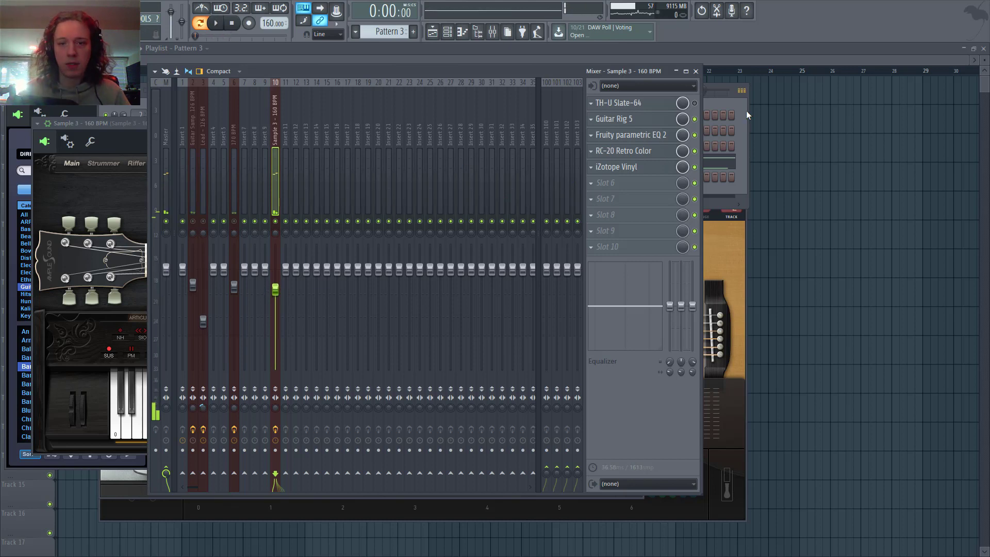